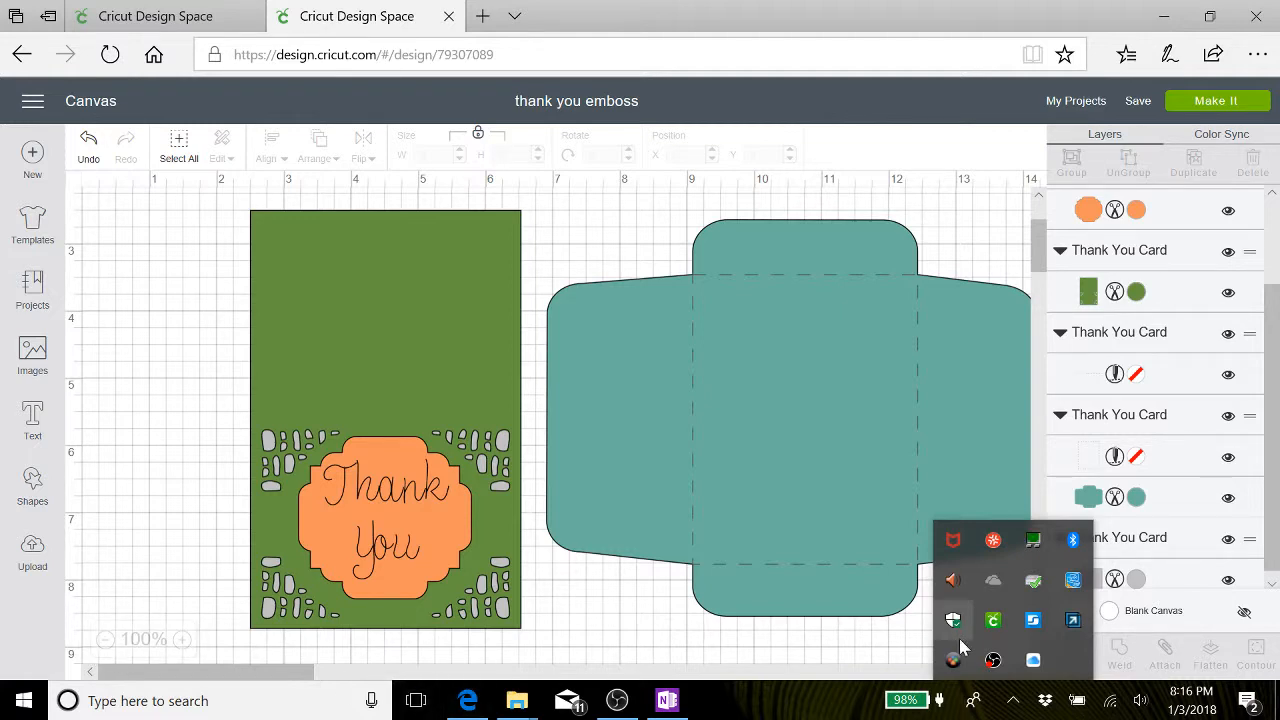
Start a new blank canvas in place of the open "thank you emboss" project.
{"action": "left_click", "coordinate": [1013, 702]}
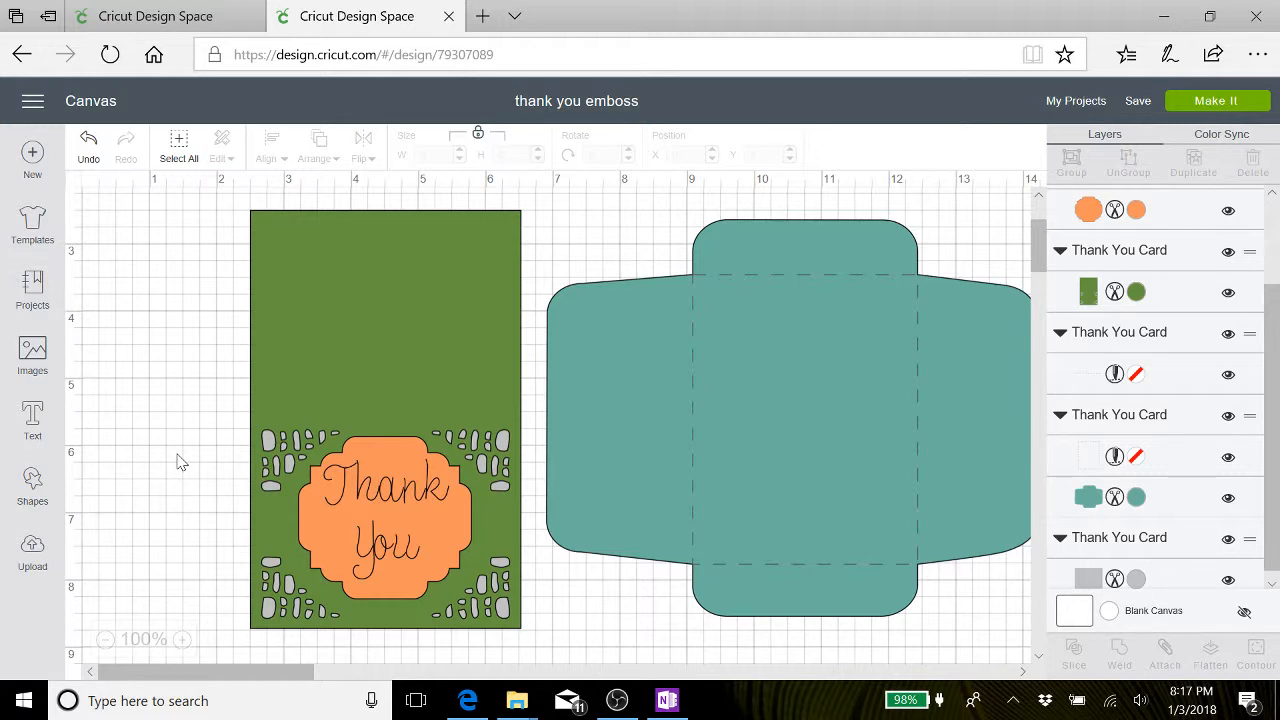
{"action": "left_click", "coordinate": [33, 160]}
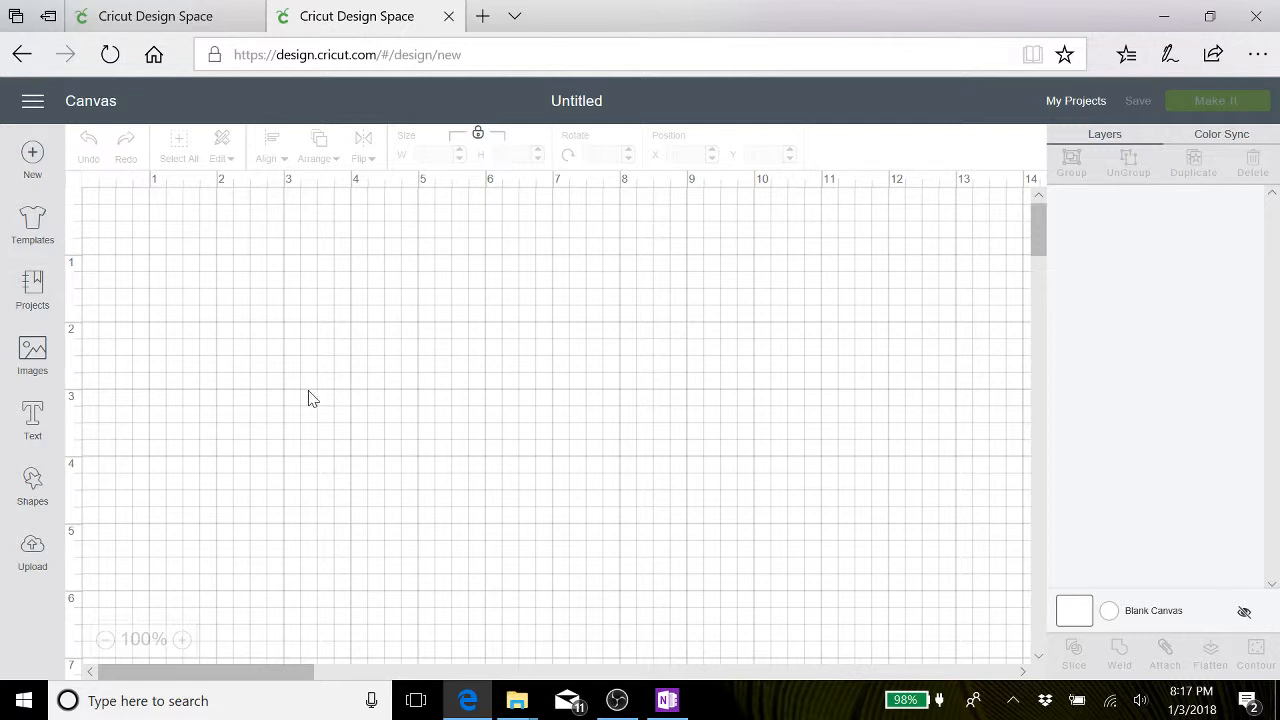
Search the image library for "thank you cards".
{"action": "left_click_drag", "start_coordinate": [306, 391], "coordinate": [78, 375]}
{"action": "left_click", "coordinate": [33, 352]}
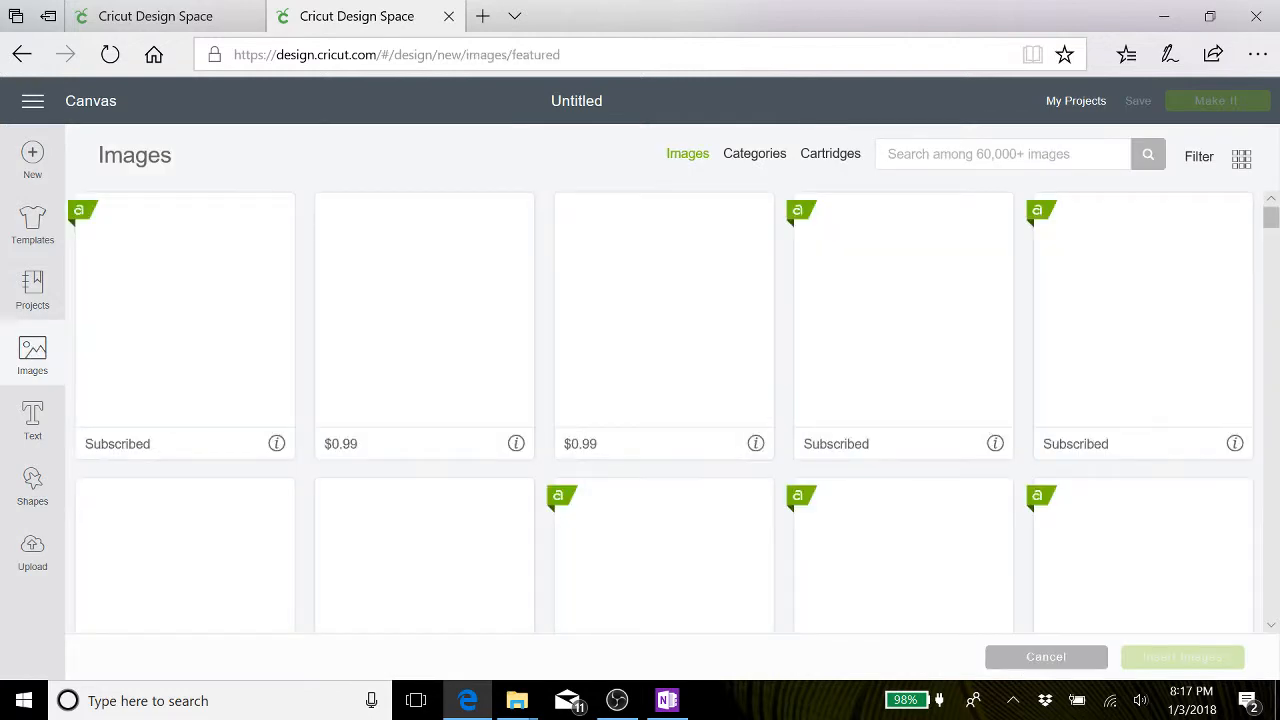
{"action": "type", "text": "t"}
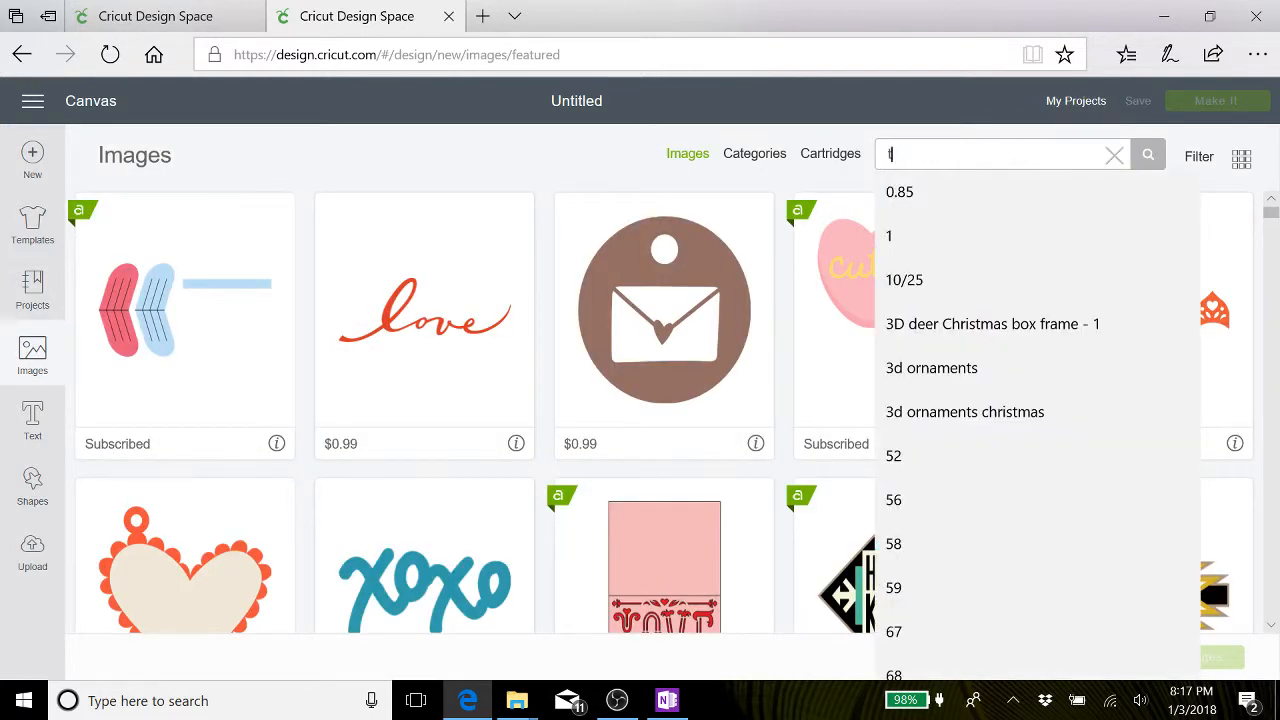
{"action": "type", "text": "hank y"}
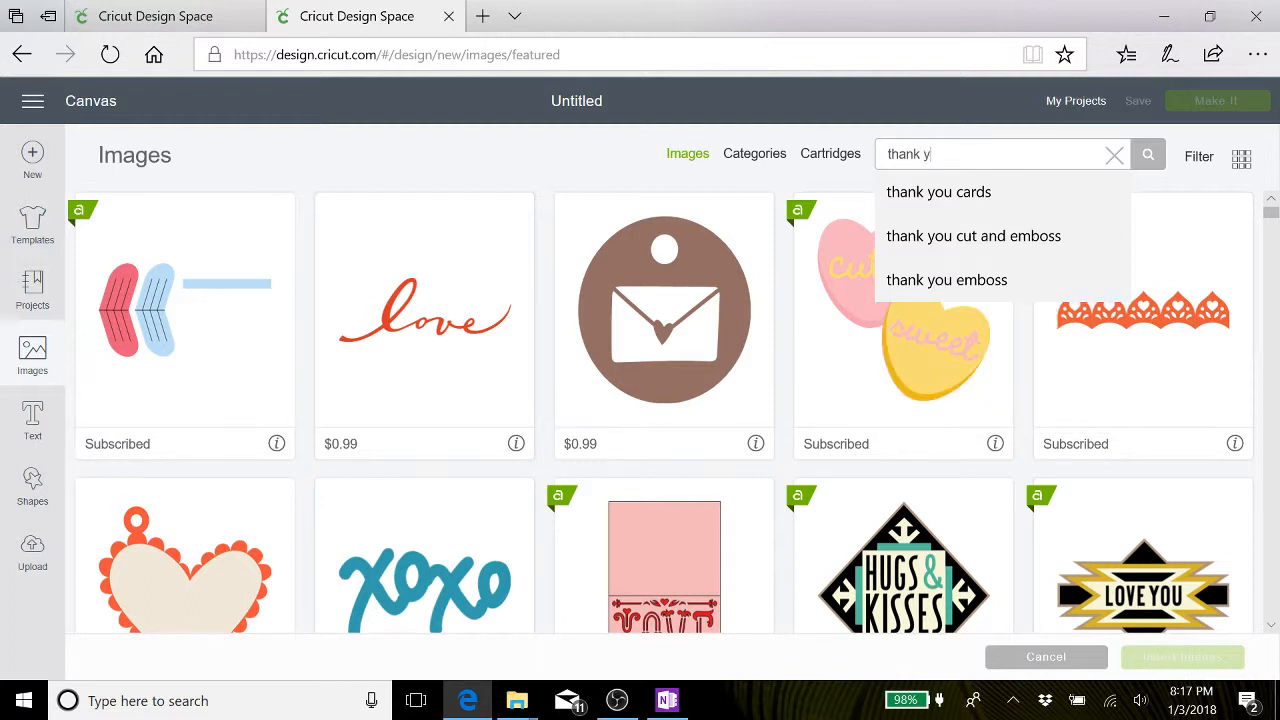
{"action": "type", "text": "ou"}
{"action": "left_click", "coordinate": [980, 192]}
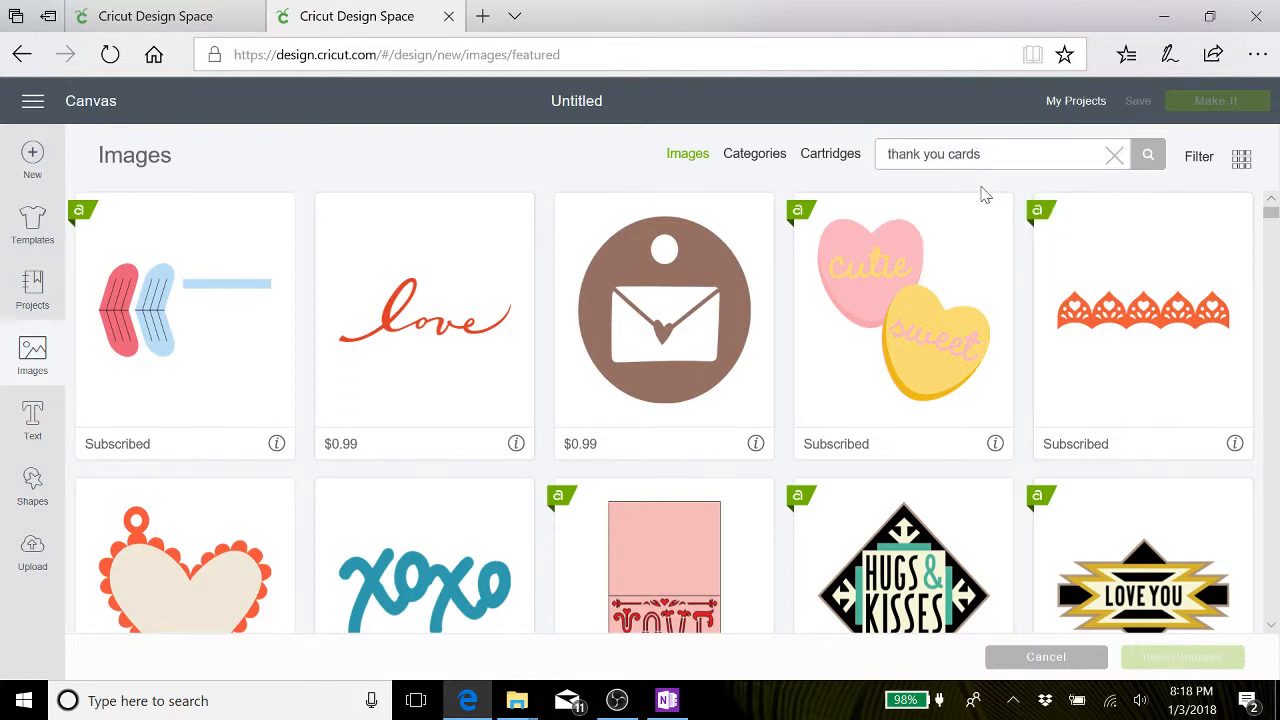
{"action": "left_click", "coordinate": [1150, 160]}
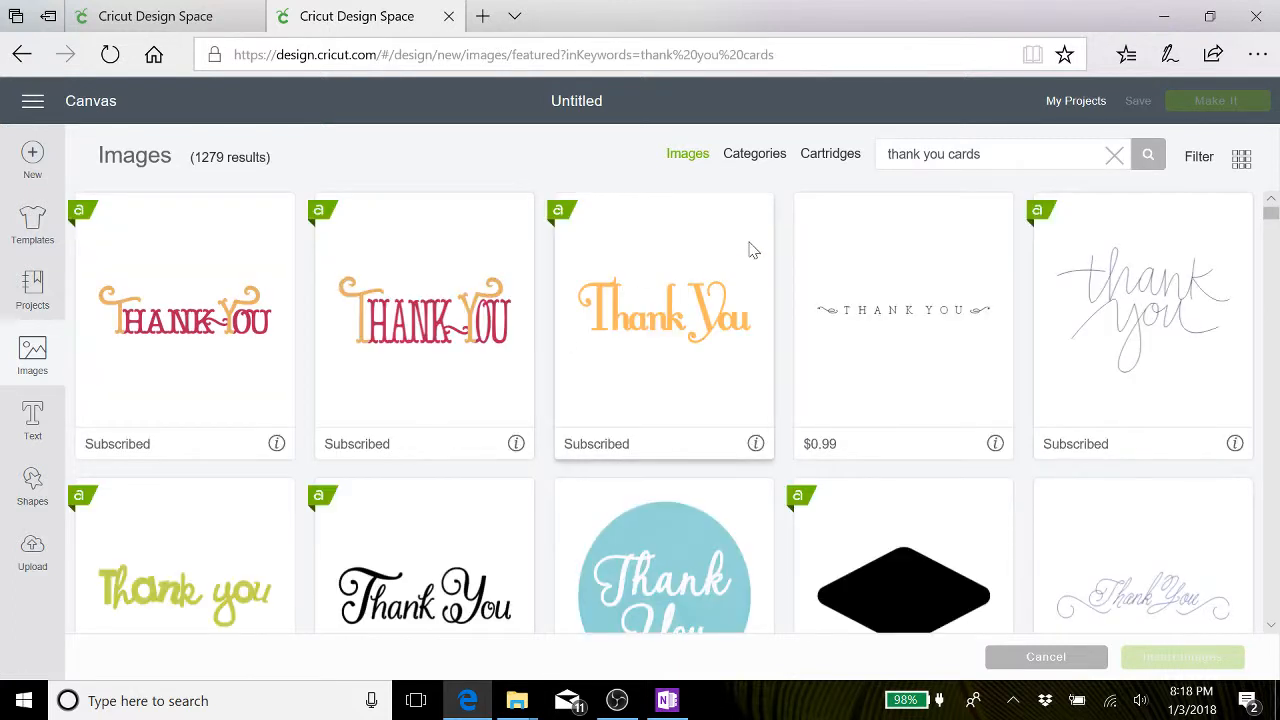
Show the search results by cartridge and limit them to Cricut Access ownership.
{"action": "left_click", "coordinate": [828, 160]}
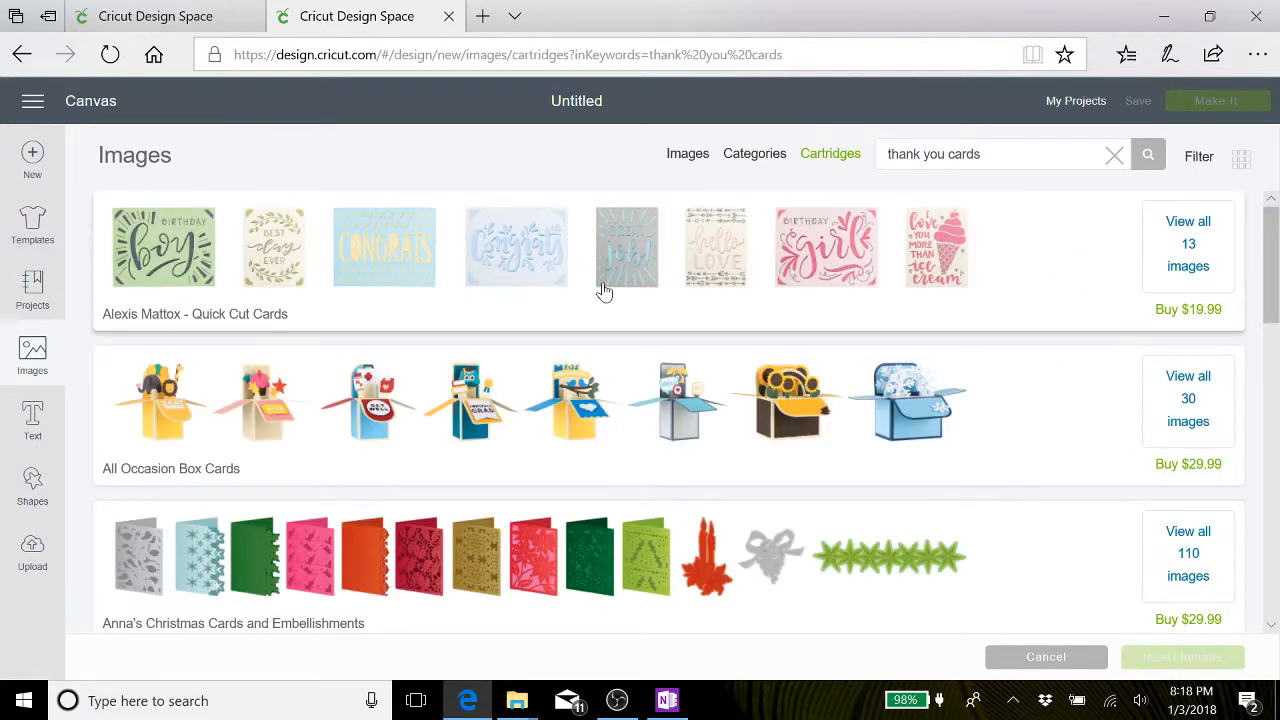
{"action": "left_click", "coordinate": [1196, 162]}
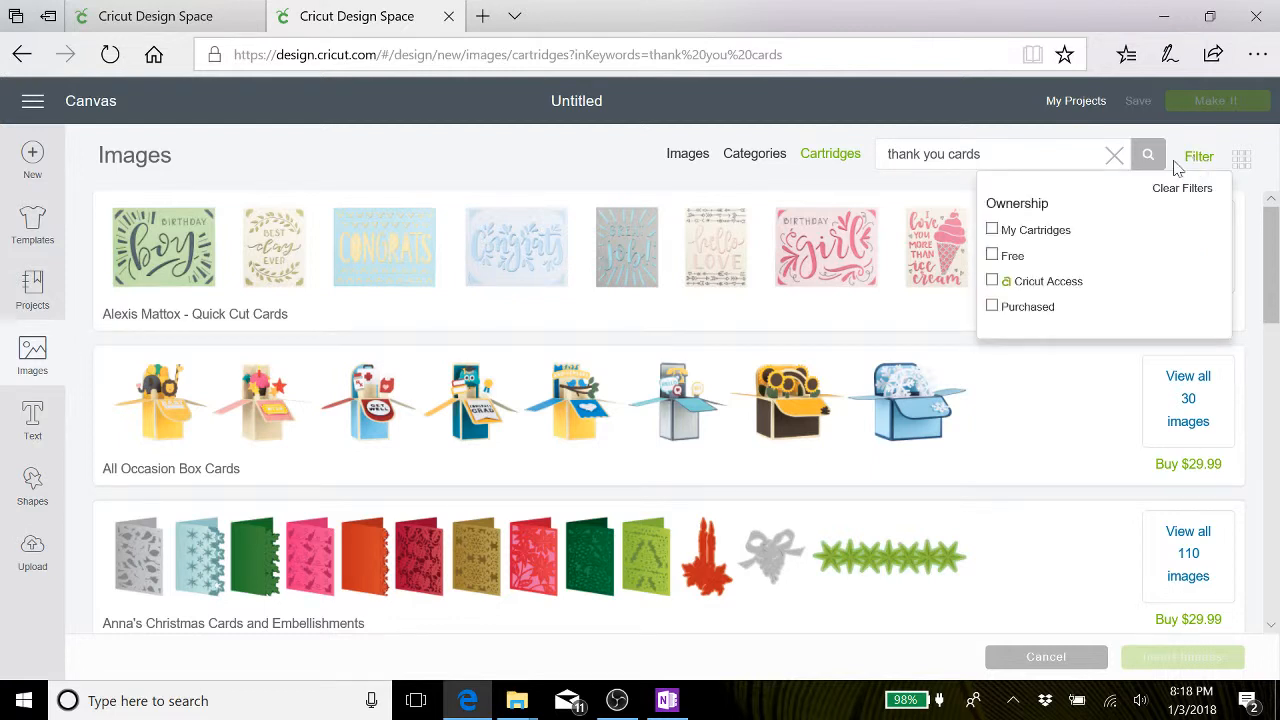
{"action": "left_click", "coordinate": [992, 282]}
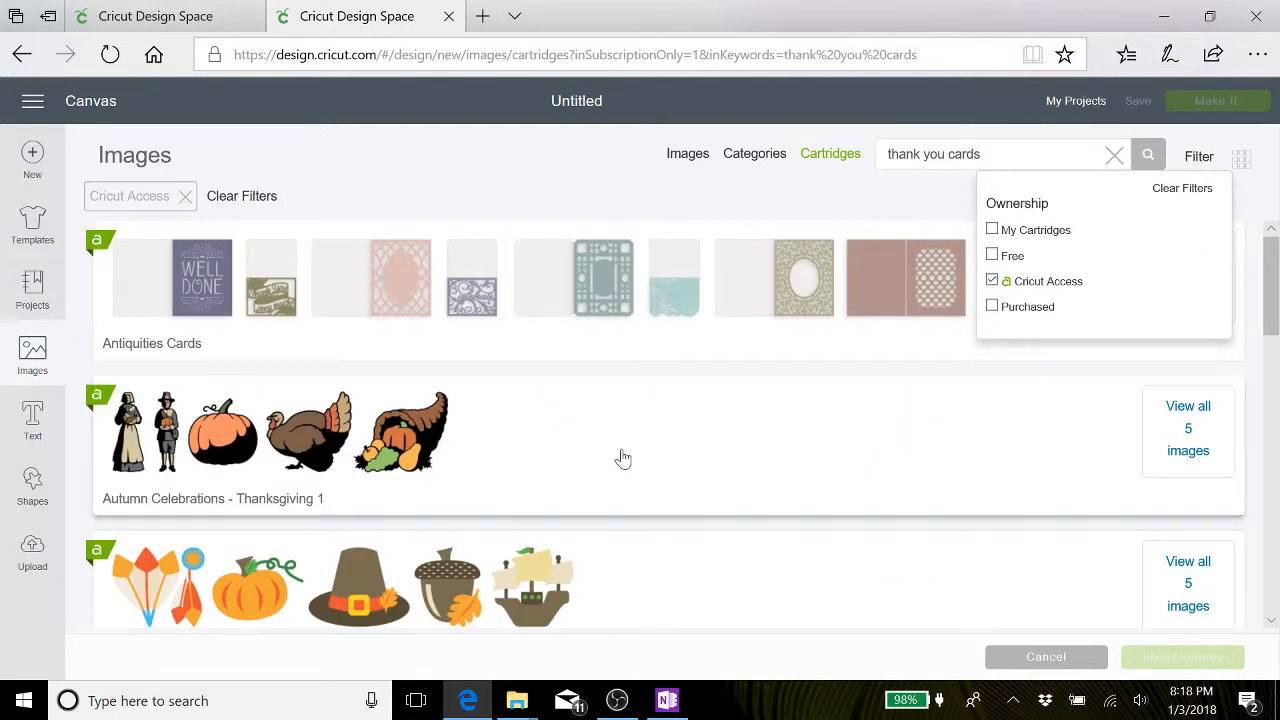
Look through the Cricut Access cartridges for a set of simple cards that suits a thank you card.
{"action": "scroll", "coordinate": [622, 458], "scroll_direction": "down", "scroll_amount": 1}
{"action": "scroll", "coordinate": [622, 458], "scroll_direction": "down", "scroll_amount": 3}
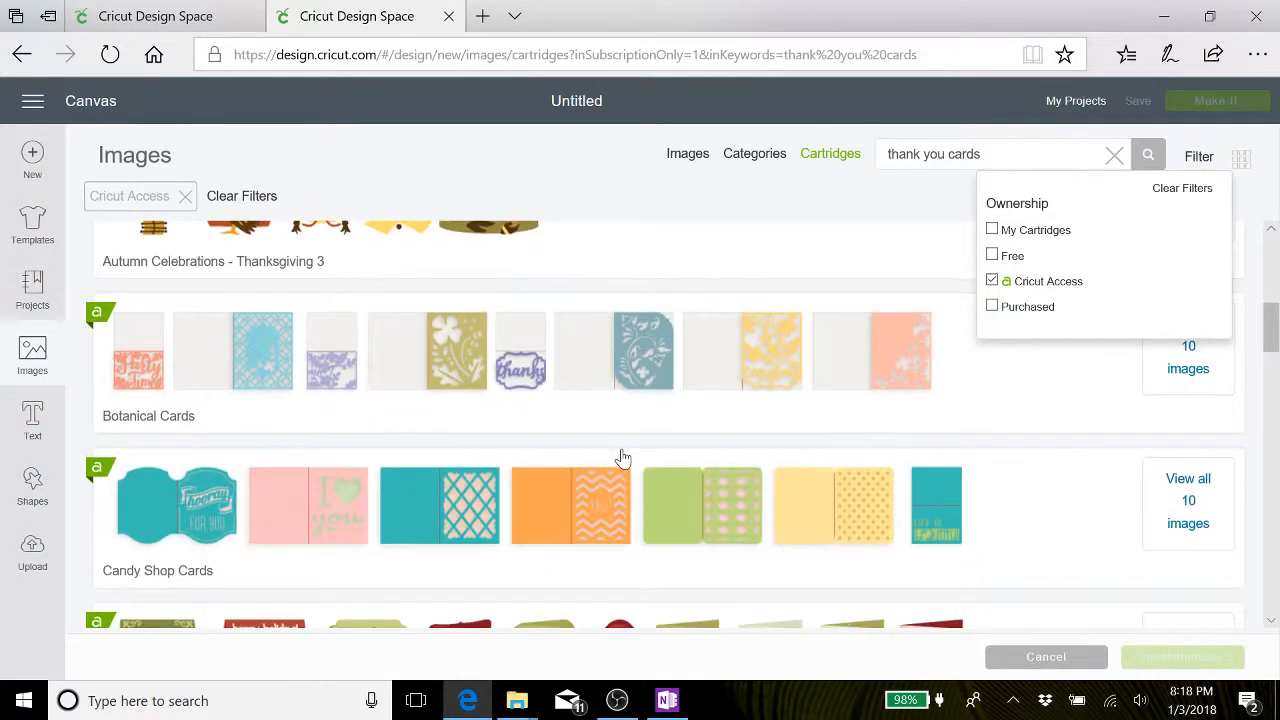
{"action": "scroll", "coordinate": [622, 458], "scroll_direction": "down", "scroll_amount": 5}
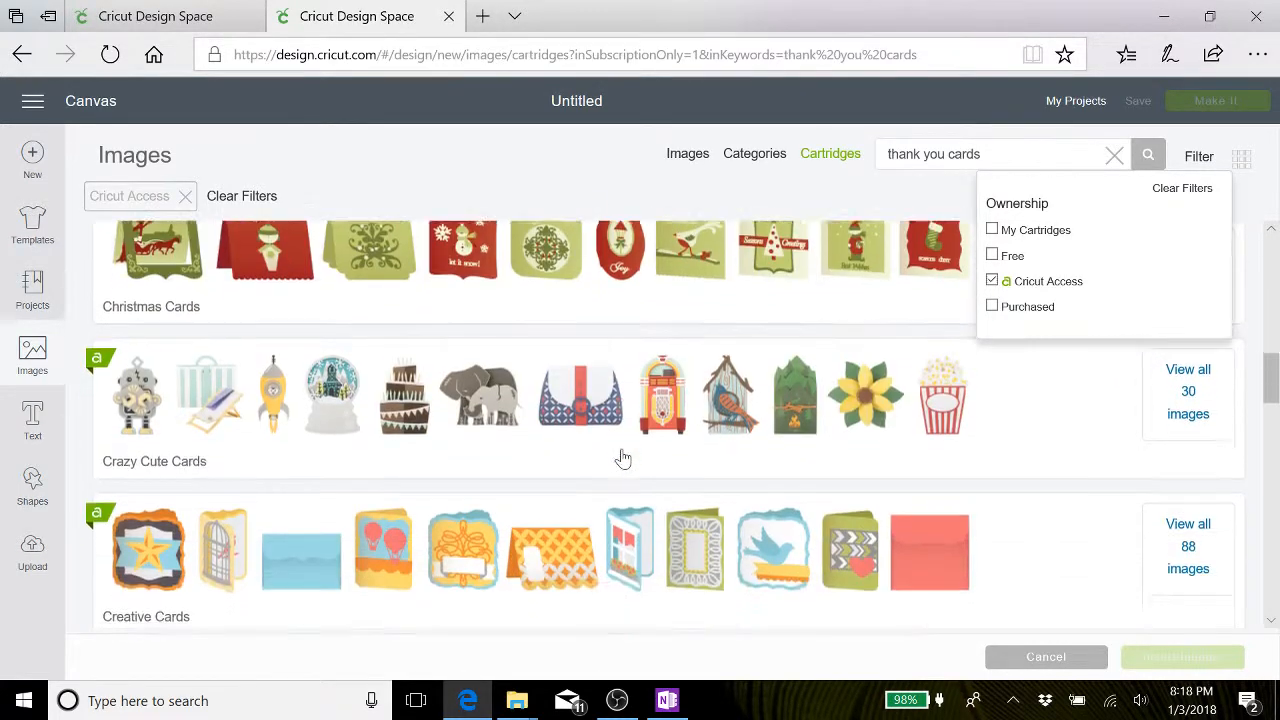
{"action": "scroll", "coordinate": [622, 458], "scroll_direction": "down", "scroll_amount": 2}
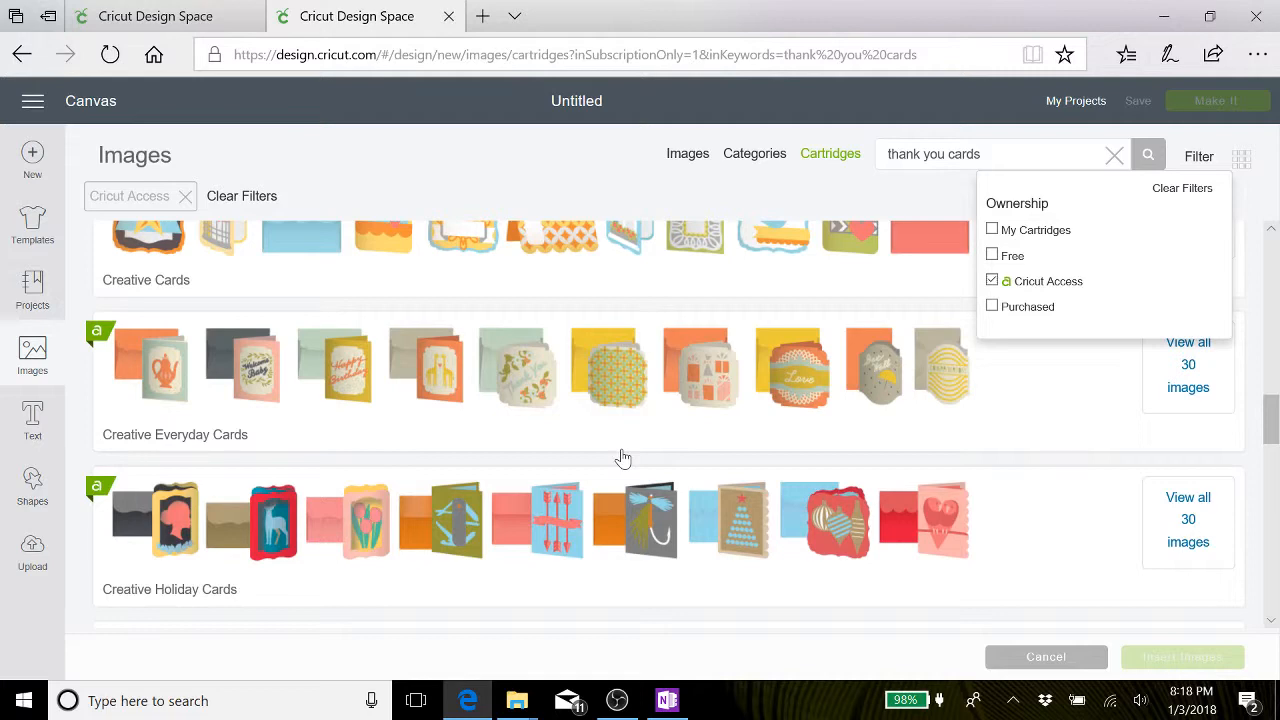
{"action": "scroll", "coordinate": [622, 458], "scroll_direction": "down", "scroll_amount": 5}
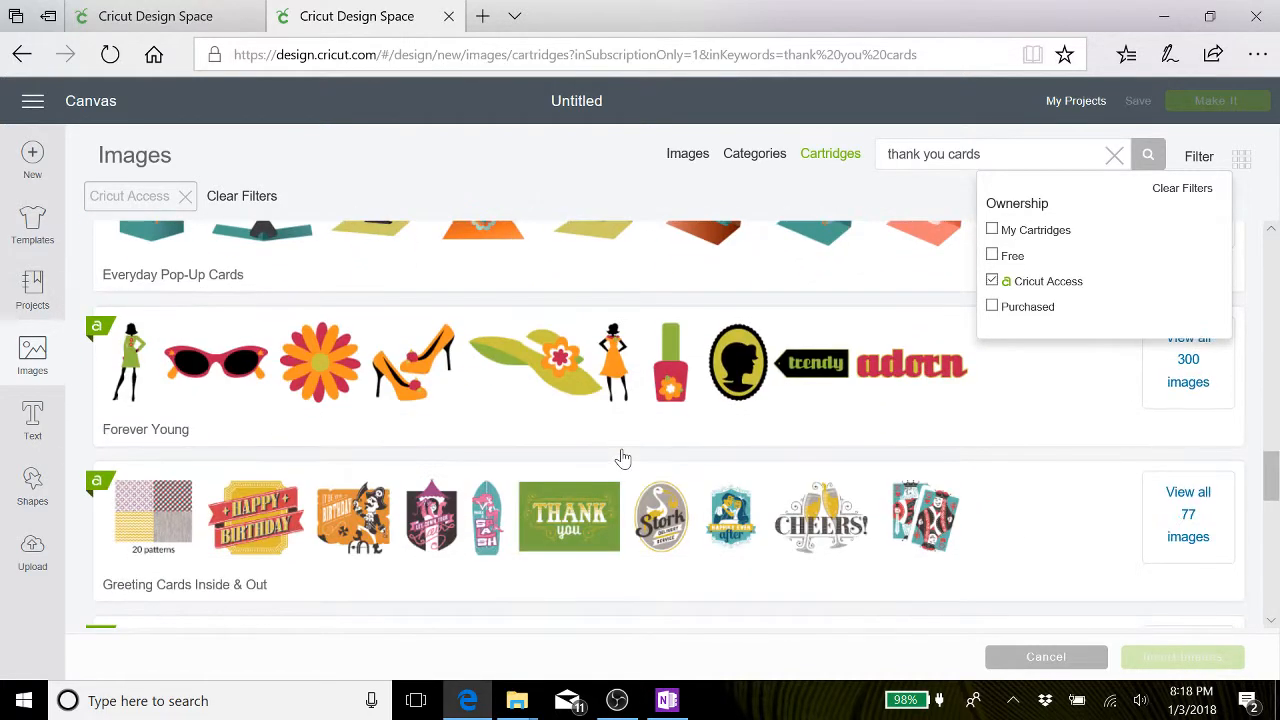
{"action": "scroll", "coordinate": [622, 458], "scroll_direction": "down", "scroll_amount": 5}
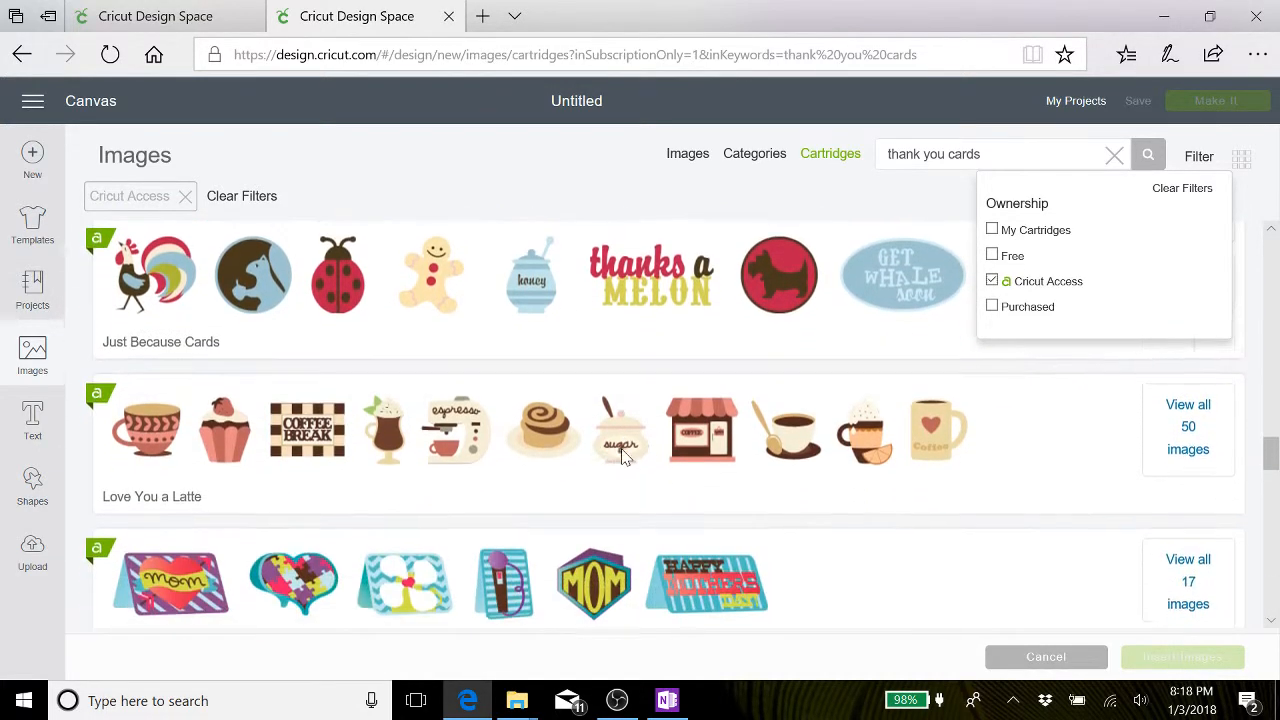
{"action": "scroll", "coordinate": [622, 458], "scroll_direction": "down", "scroll_amount": 4}
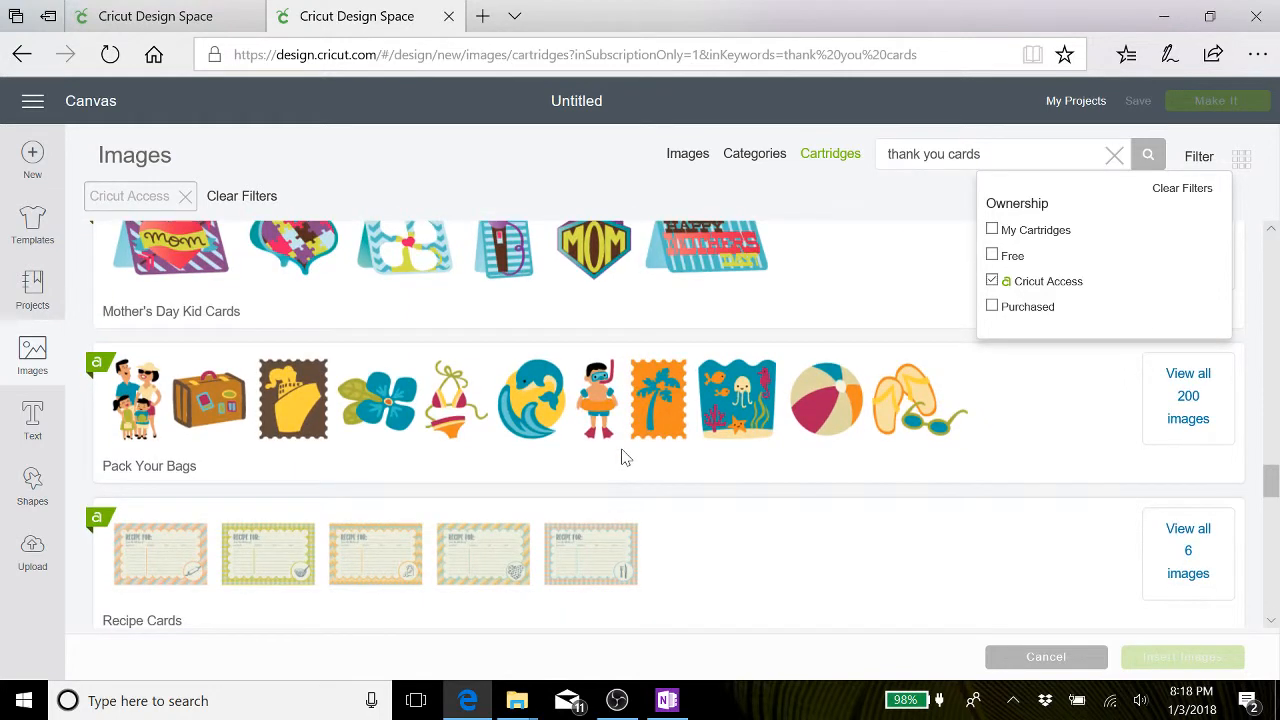
{"action": "scroll", "coordinate": [621, 457], "scroll_direction": "down", "scroll_amount": 5}
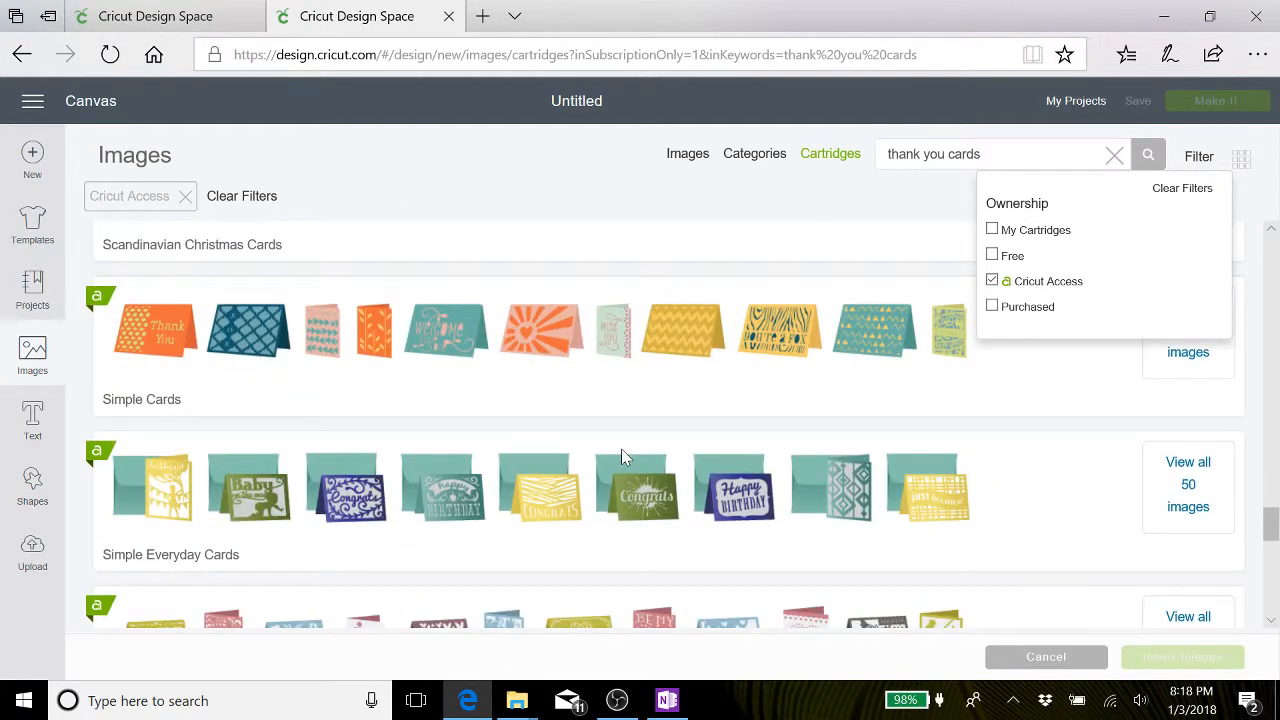
{"action": "scroll", "coordinate": [621, 457], "scroll_direction": "down", "scroll_amount": 1}
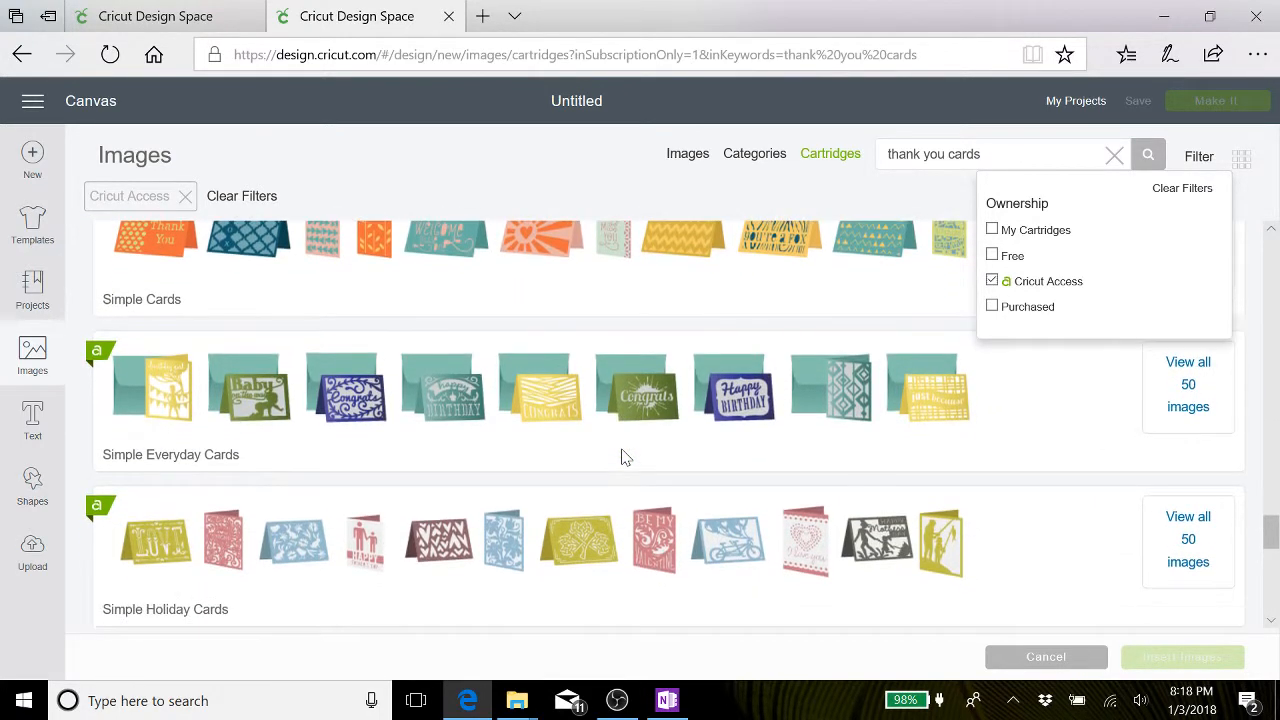
{"action": "scroll", "coordinate": [621, 457], "scroll_direction": "down", "scroll_amount": 3}
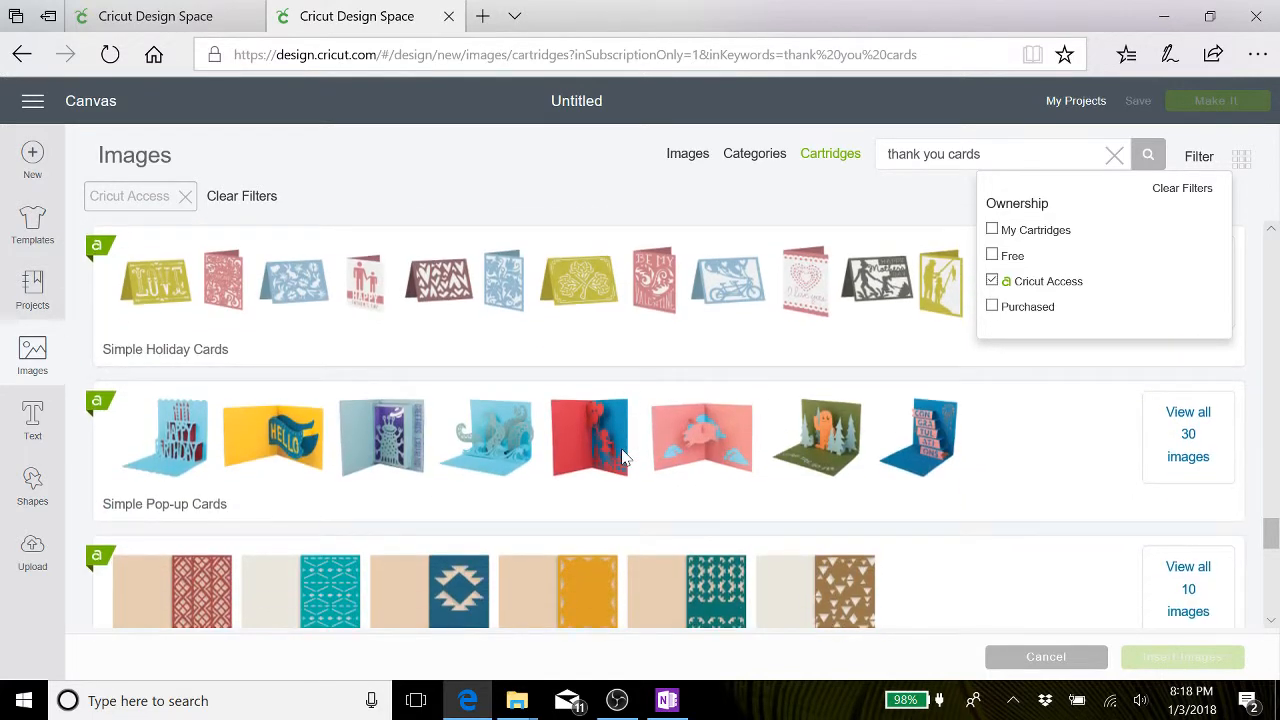
{"action": "scroll", "coordinate": [621, 457], "scroll_direction": "down", "scroll_amount": 2}
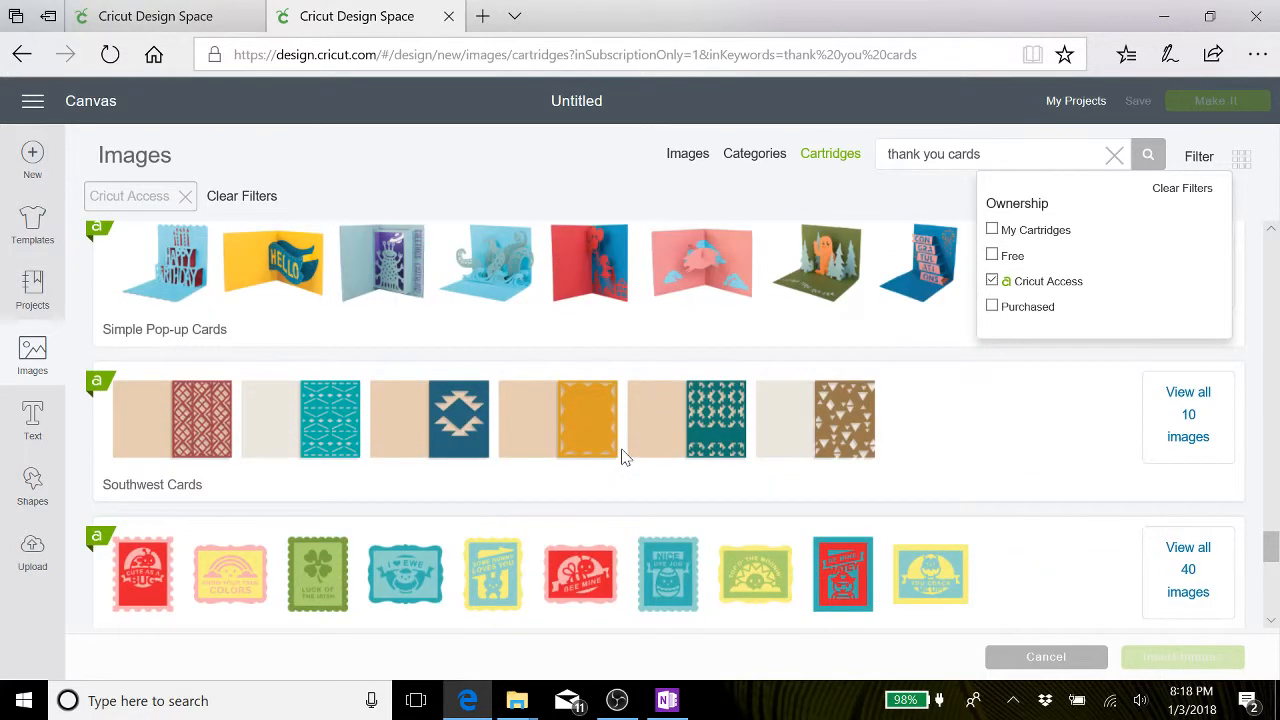
{"action": "scroll", "coordinate": [621, 457], "scroll_direction": "down", "scroll_amount": 2}
{"action": "scroll", "coordinate": [621, 457], "scroll_direction": "down", "scroll_amount": 3}
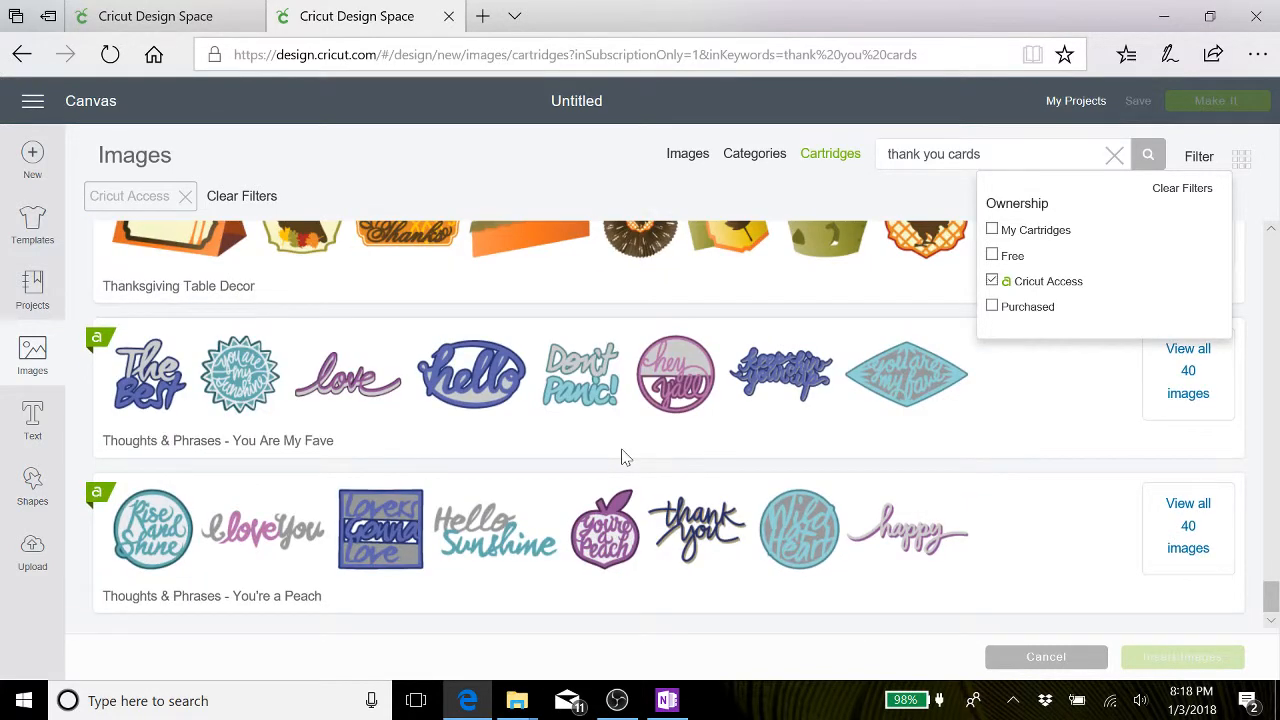
{"action": "scroll", "coordinate": [621, 457], "scroll_direction": "up", "scroll_amount": 5}
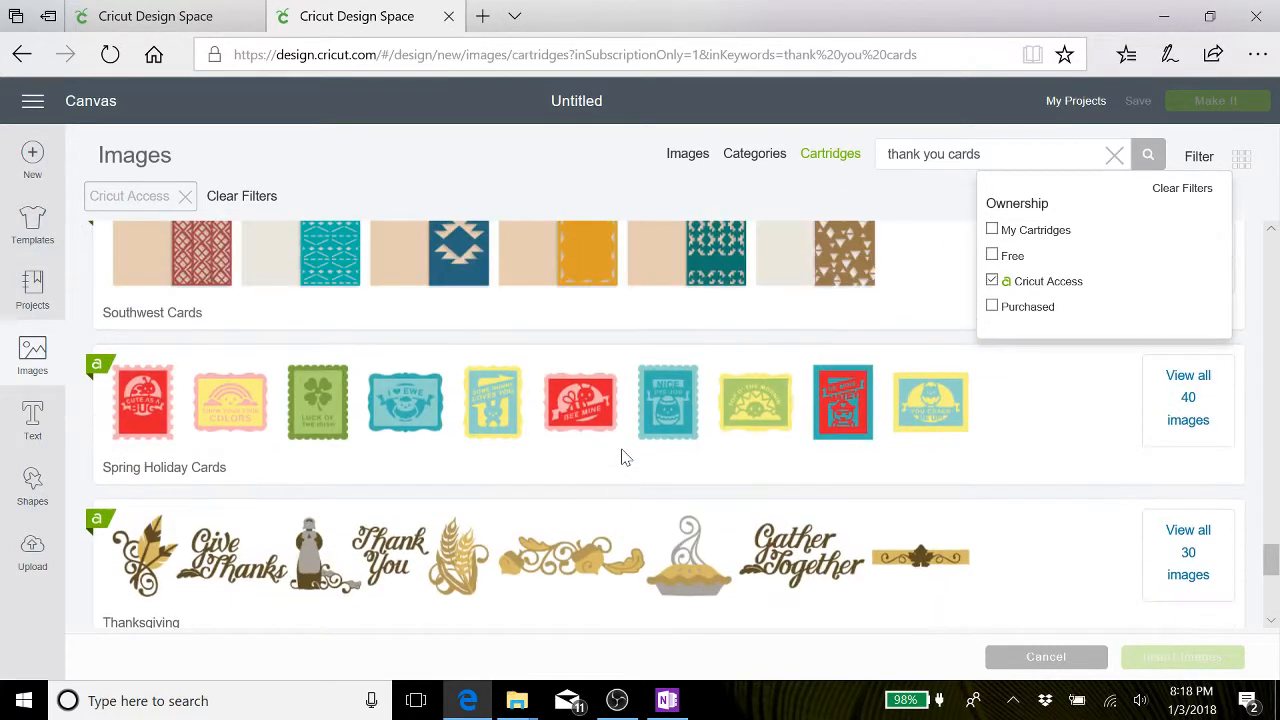
{"action": "scroll", "coordinate": [621, 457], "scroll_direction": "up", "scroll_amount": 2}
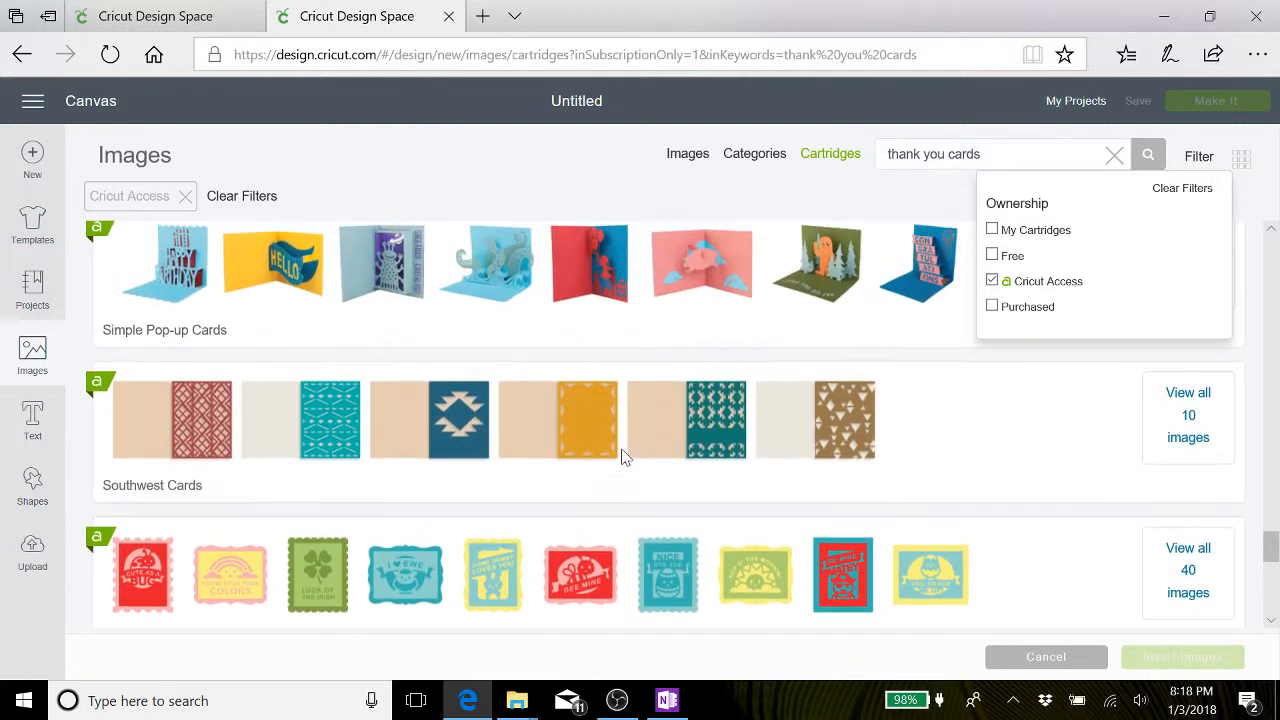
{"action": "scroll", "coordinate": [621, 457], "scroll_direction": "up", "scroll_amount": 2}
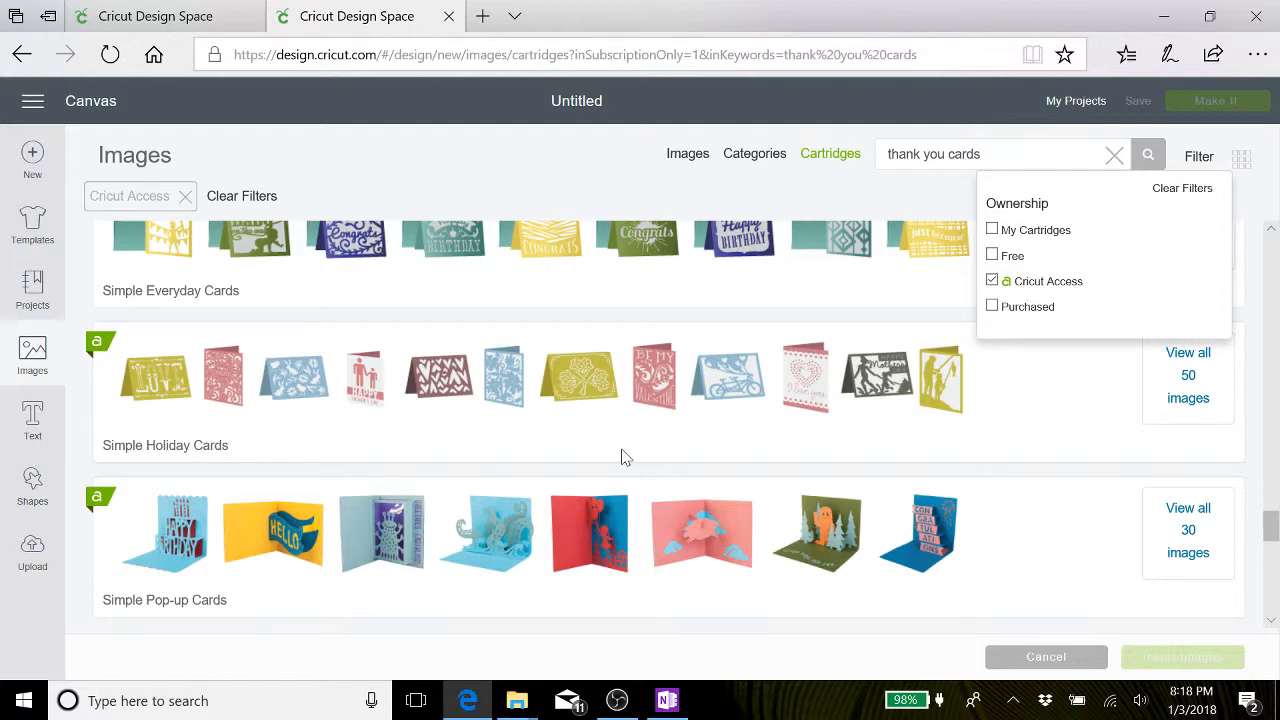
{"action": "scroll", "coordinate": [486, 306], "scroll_direction": "up", "scroll_amount": 2}
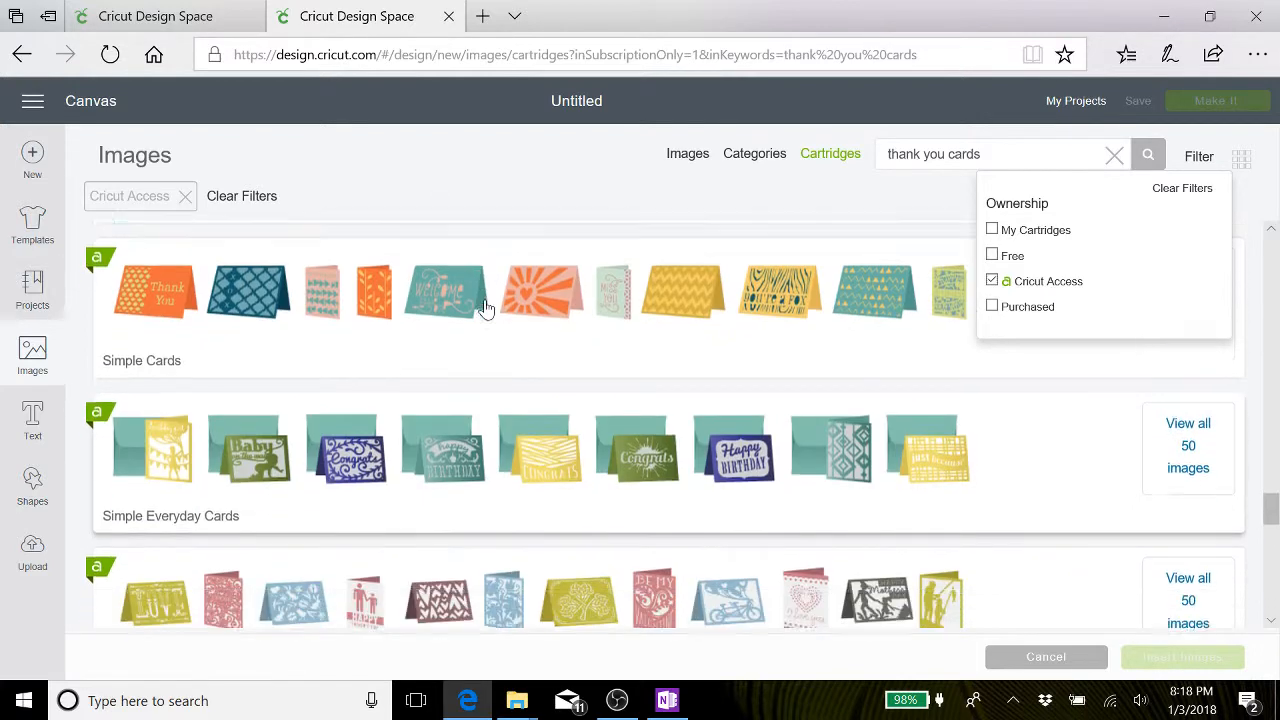
{"action": "scroll", "coordinate": [486, 306], "scroll_direction": "down", "scroll_amount": 2}
{"action": "scroll", "coordinate": [486, 306], "scroll_direction": "up", "scroll_amount": 1}
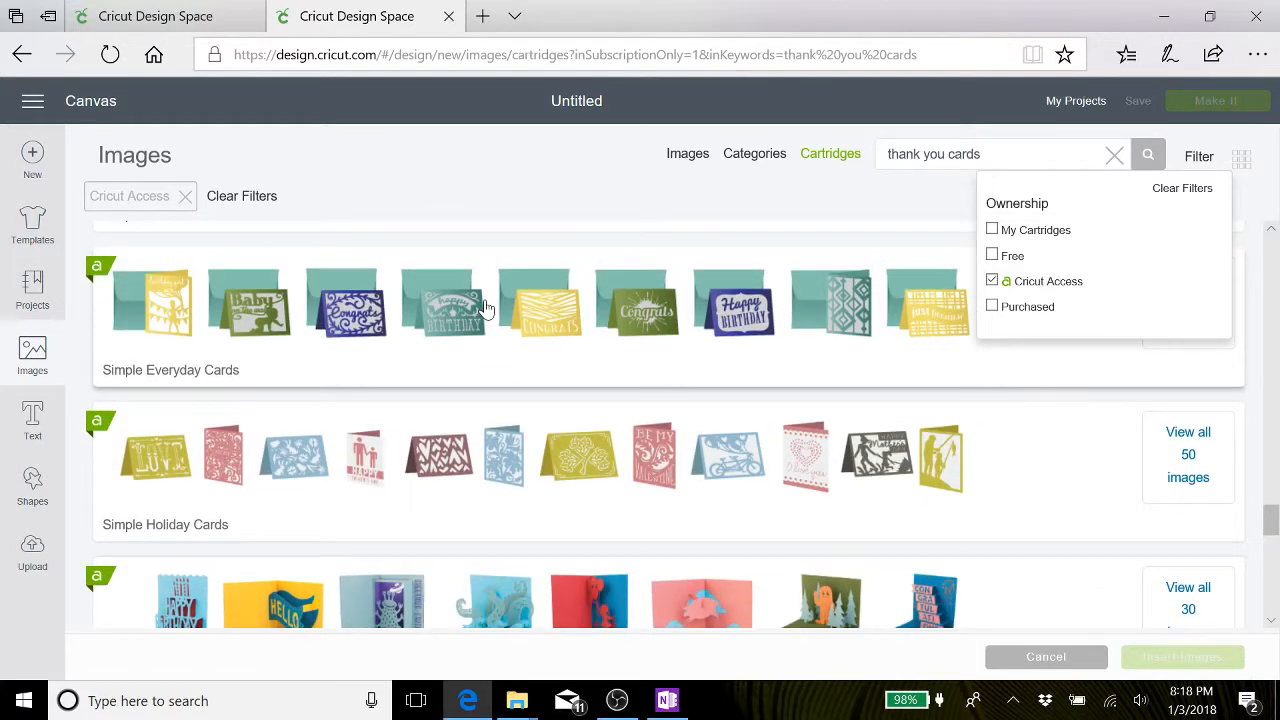
Insert the green "THANK YOU" card with teal envelope from the Simple Everyday Cards cartridge onto the canvas.
{"action": "left_click", "coordinate": [540, 352]}
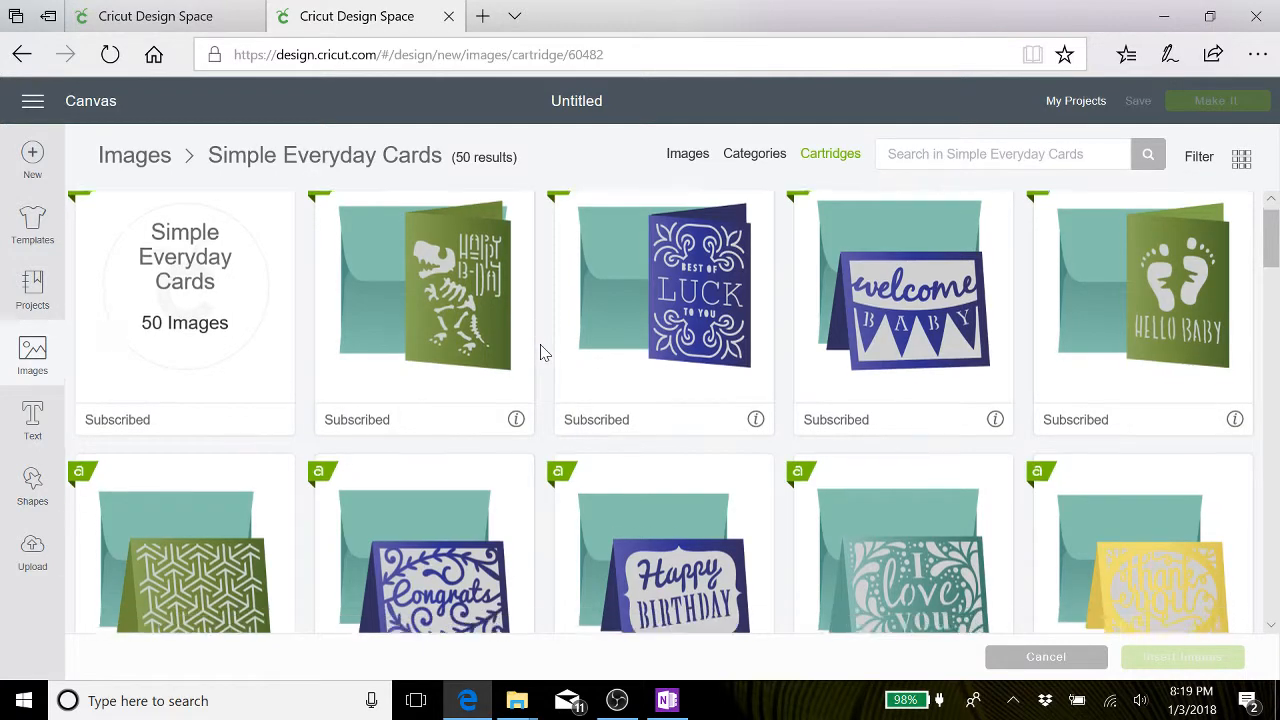
{"action": "scroll", "coordinate": [540, 352], "scroll_direction": "down", "scroll_amount": 3}
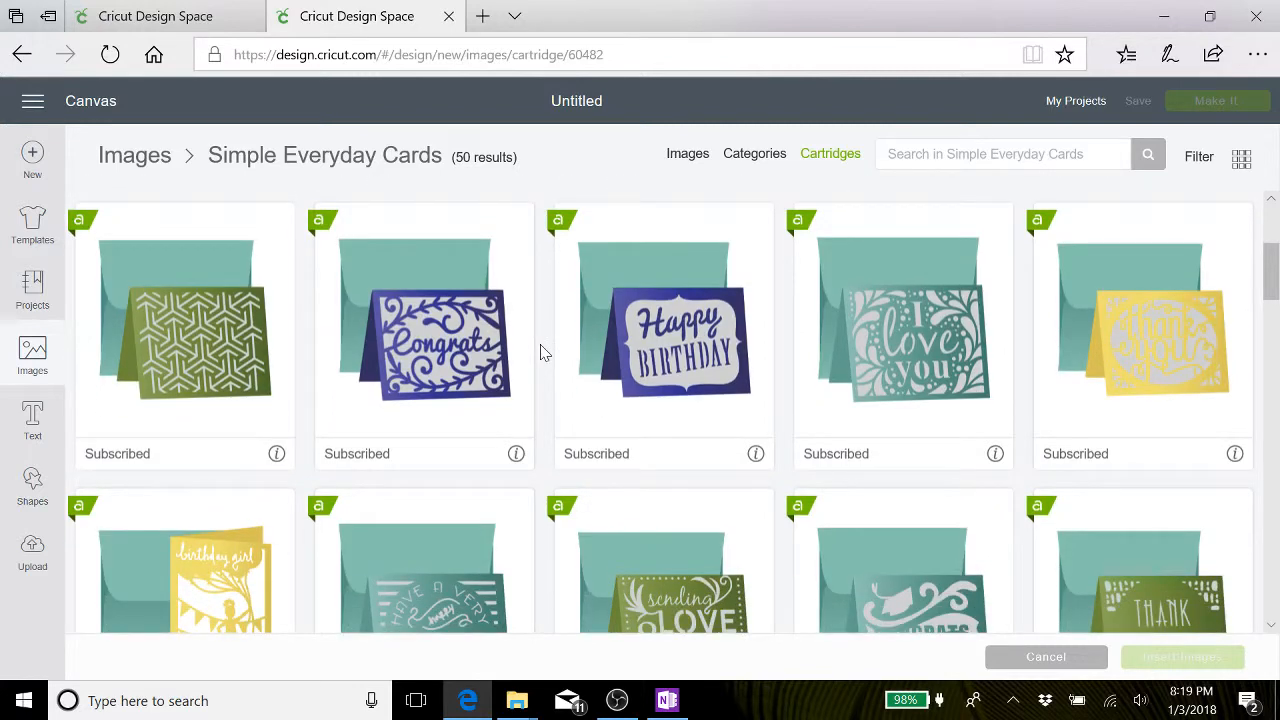
{"action": "scroll", "coordinate": [540, 352], "scroll_direction": "down", "scroll_amount": 3}
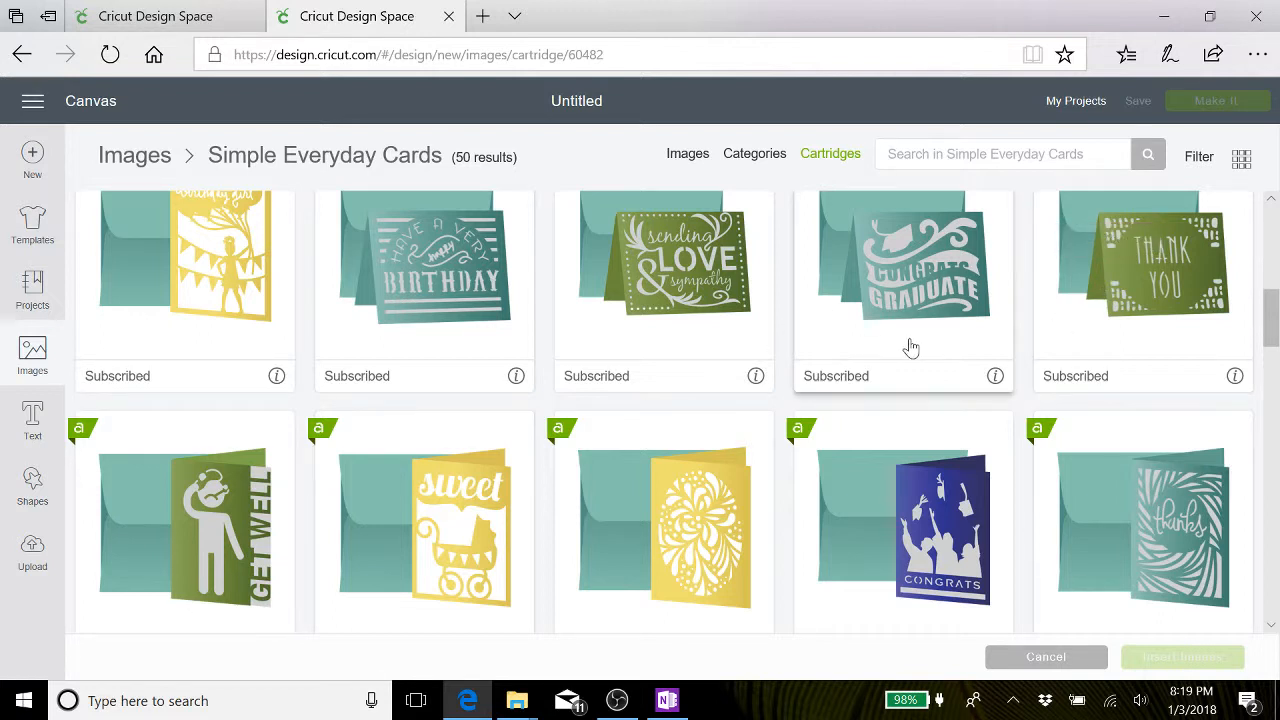
{"action": "left_click", "coordinate": [1085, 315]}
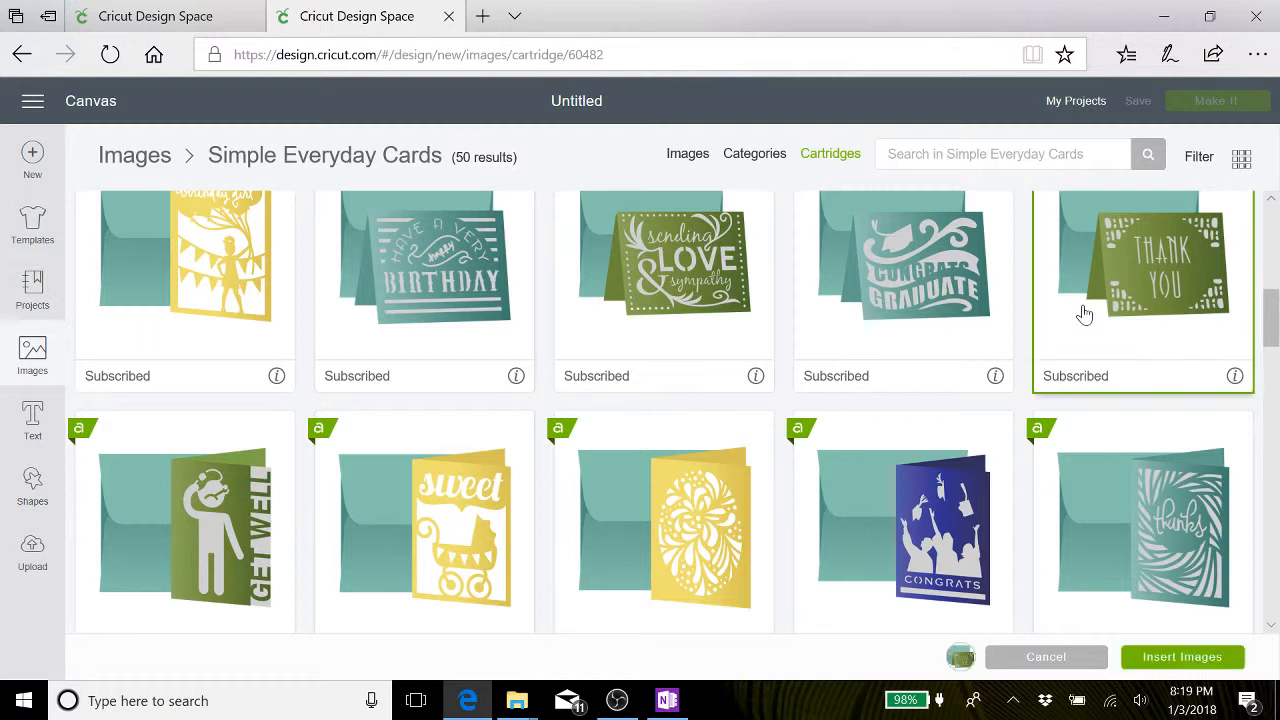
{"action": "left_click", "coordinate": [1085, 315]}
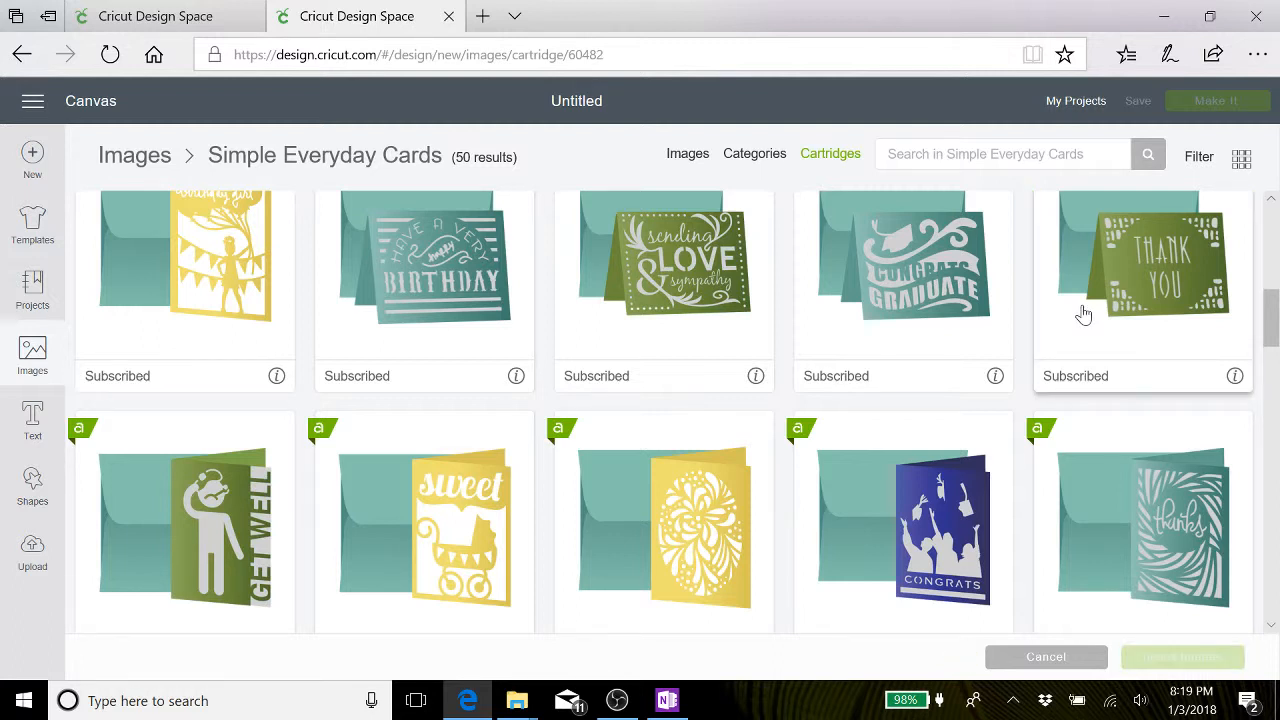
{"action": "left_click", "coordinate": [1085, 315]}
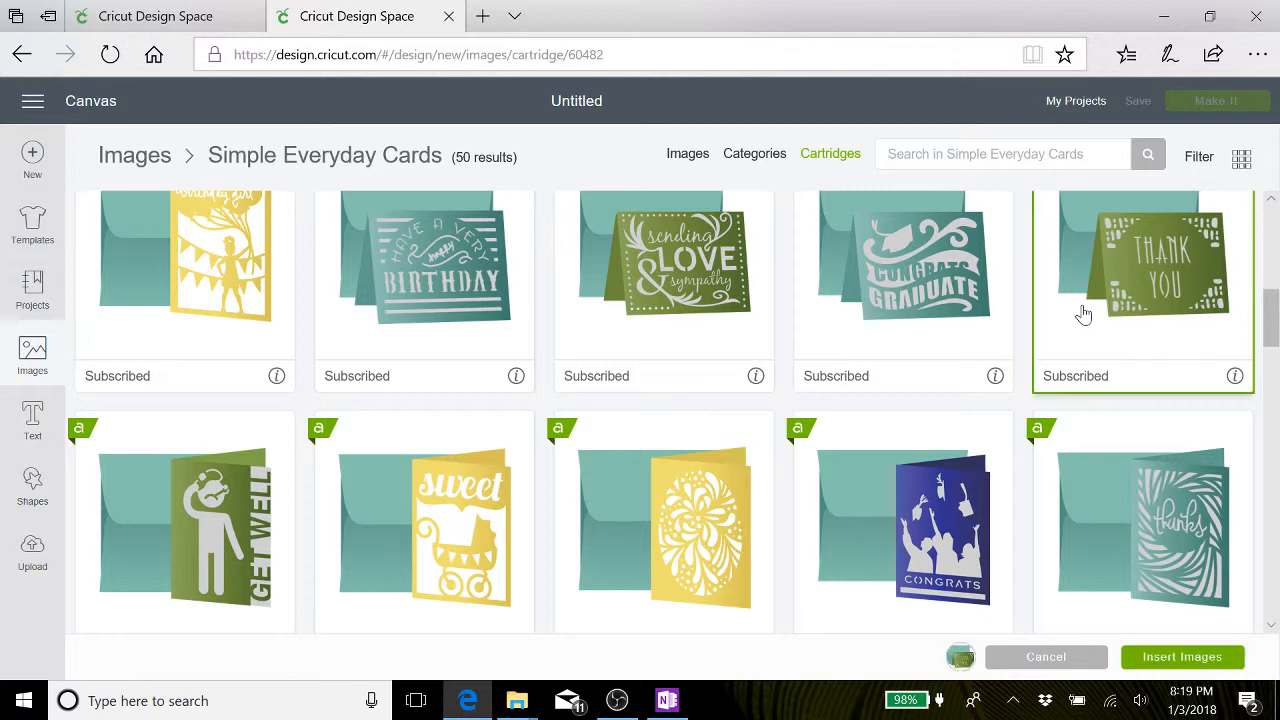
{"action": "left_click", "coordinate": [1183, 657]}
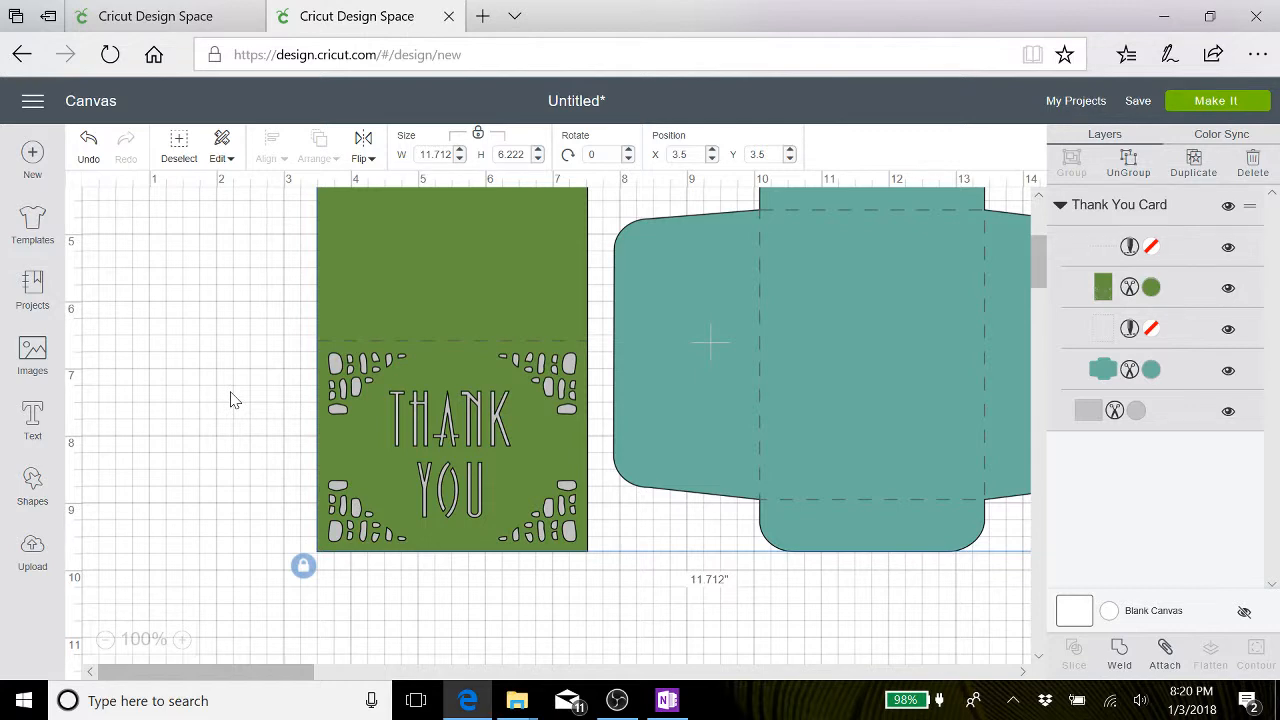
Ungroup the inserted Thank You Card into its separate card, envelope and liner parts.
{"action": "scroll", "coordinate": [230, 400], "scroll_direction": "up", "scroll_amount": 2}
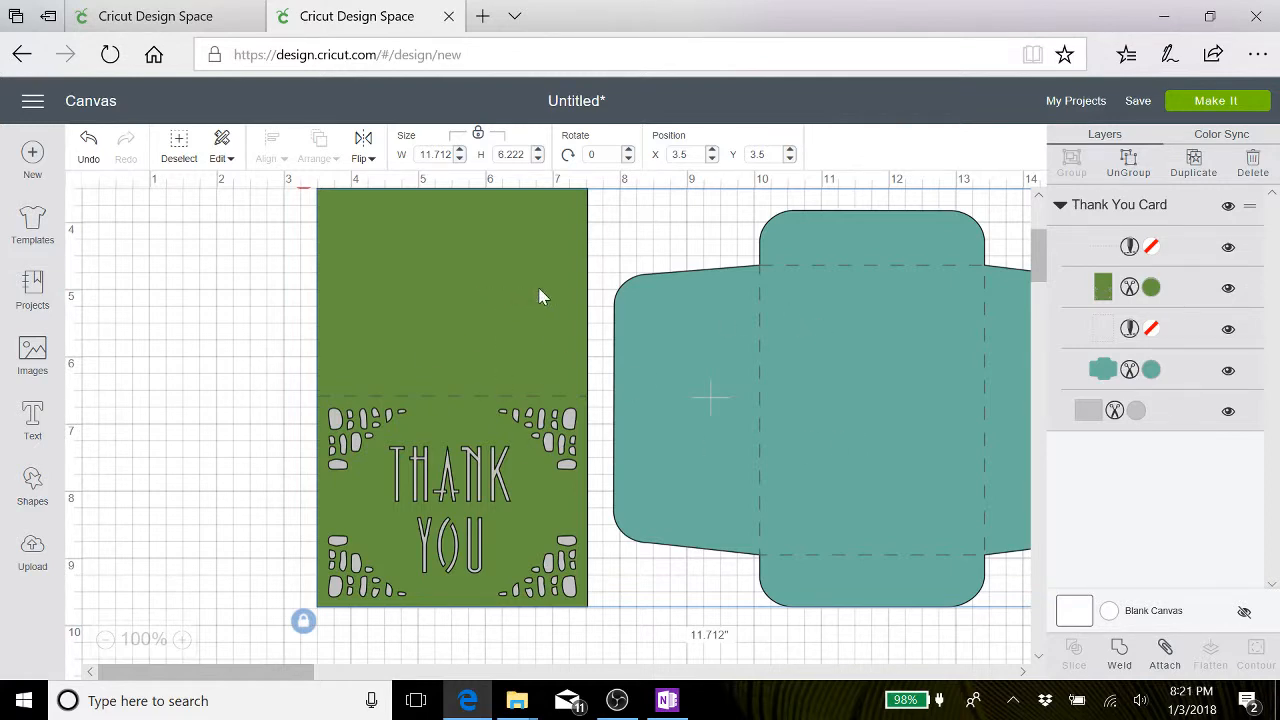
{"action": "left_click", "coordinate": [1129, 163]}
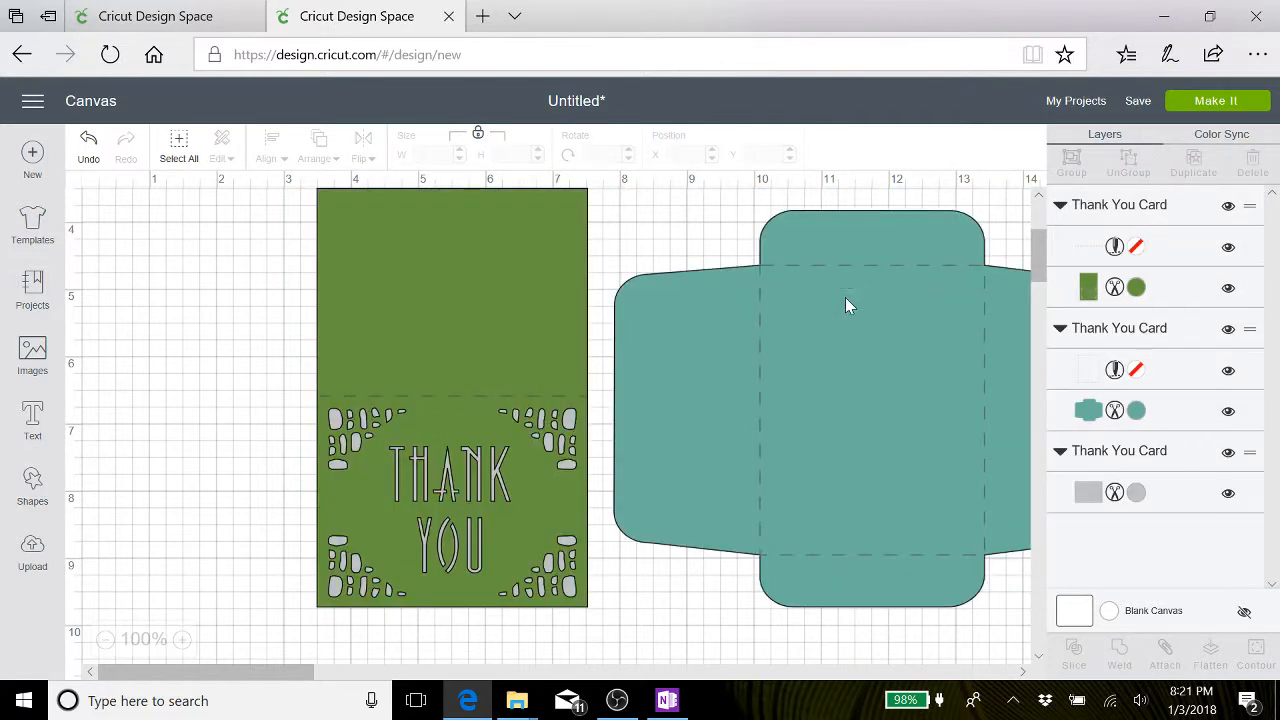
{"action": "left_click", "coordinate": [835, 248]}
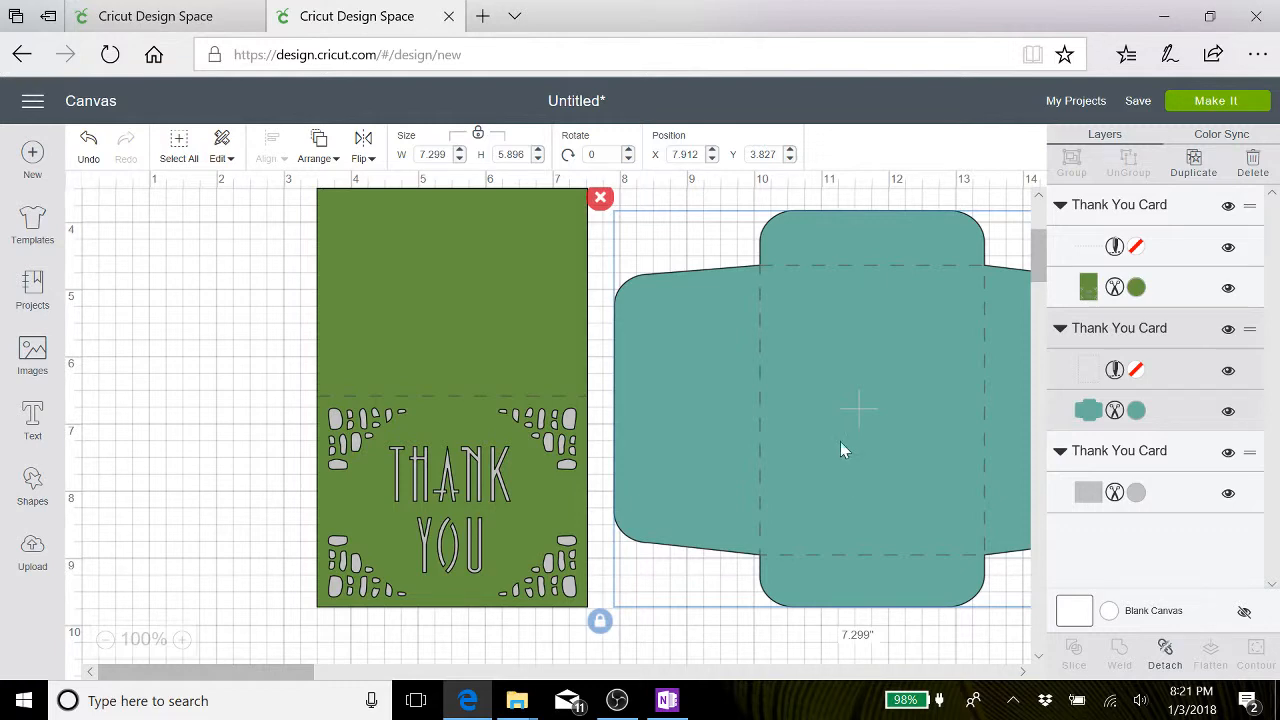
{"action": "left_click", "coordinate": [213, 461]}
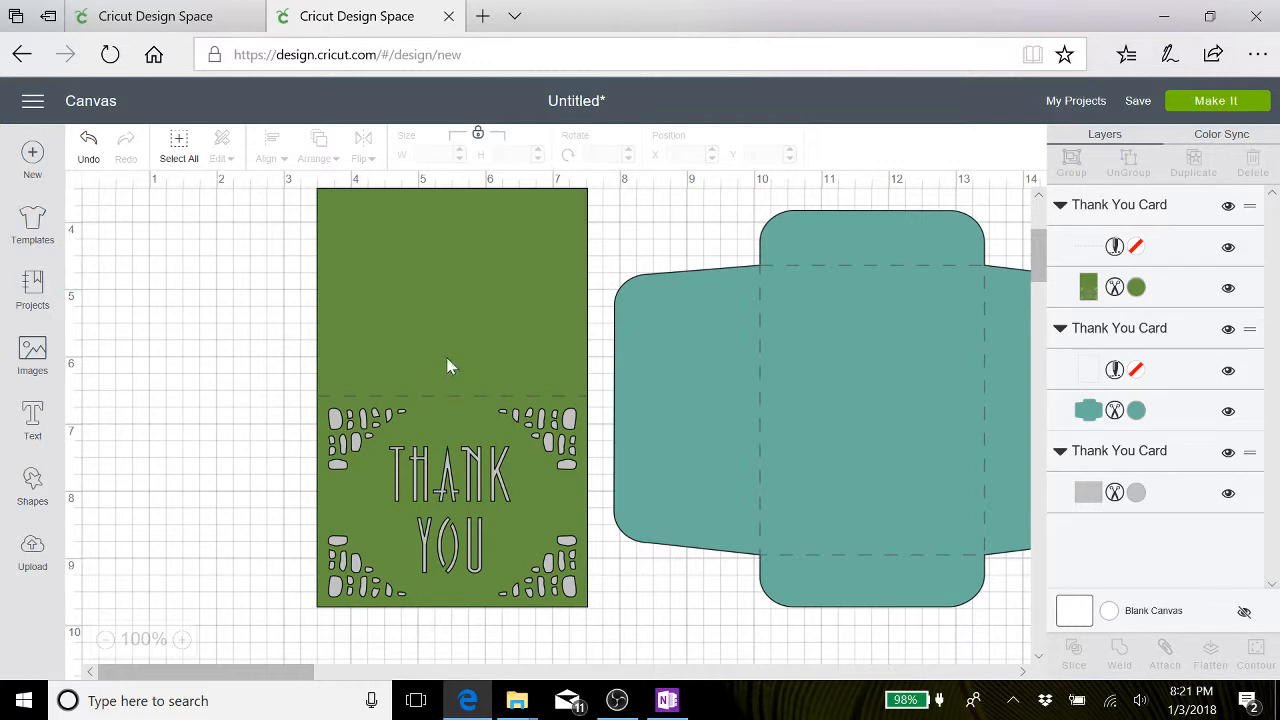
Detach the score line from the green card.
{"action": "left_click", "coordinate": [445, 428]}
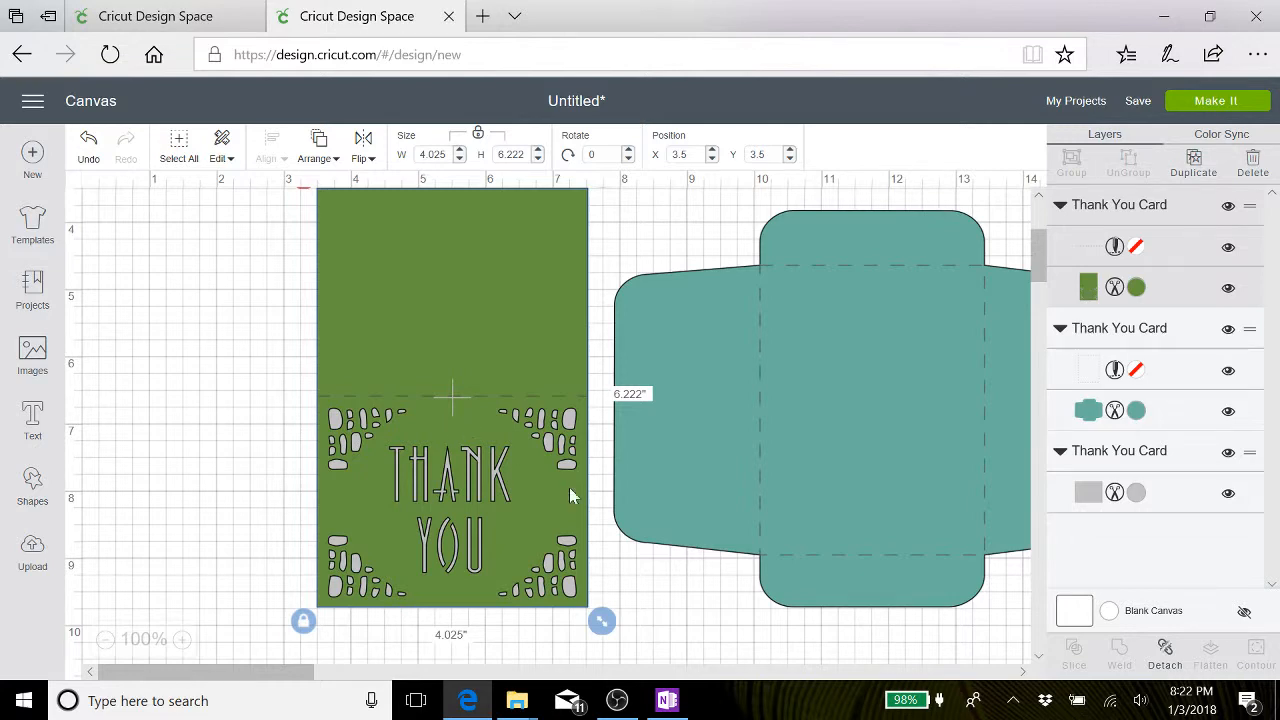
{"action": "left_click", "coordinate": [1165, 652]}
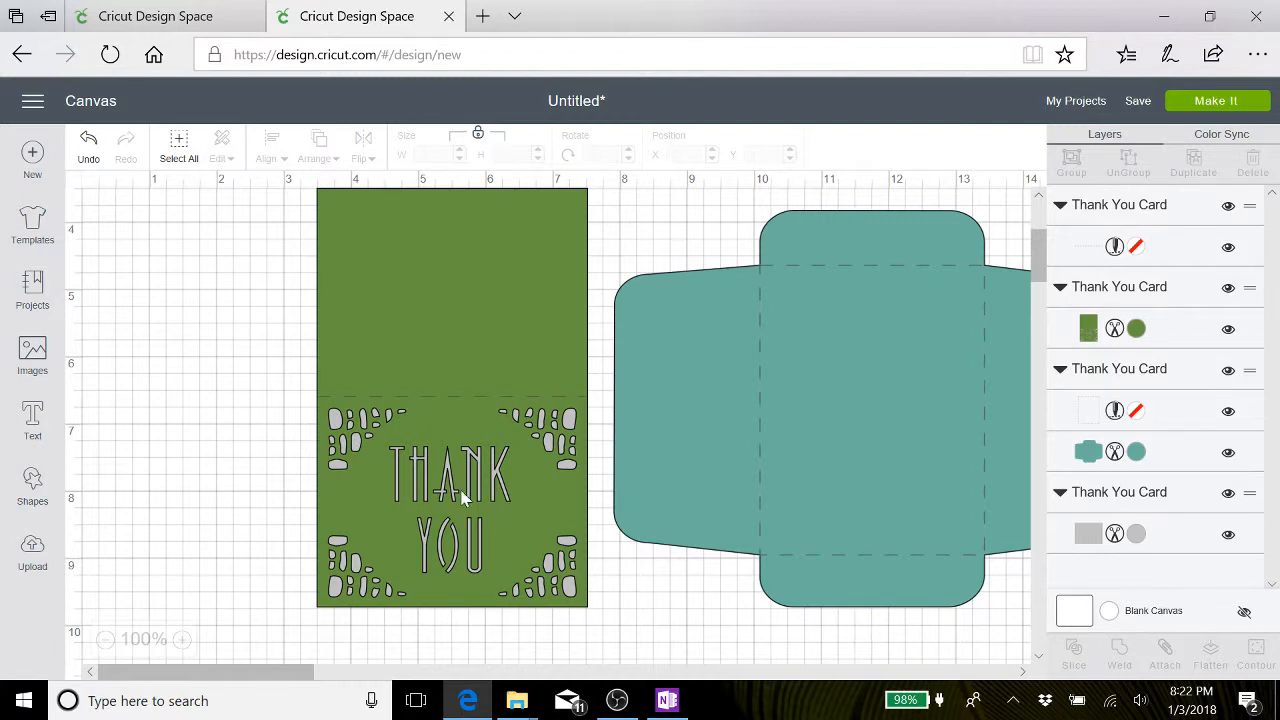
Hide the cut contours of the letters T, H, A, N and K on the green card.
{"action": "left_click", "coordinate": [533, 491]}
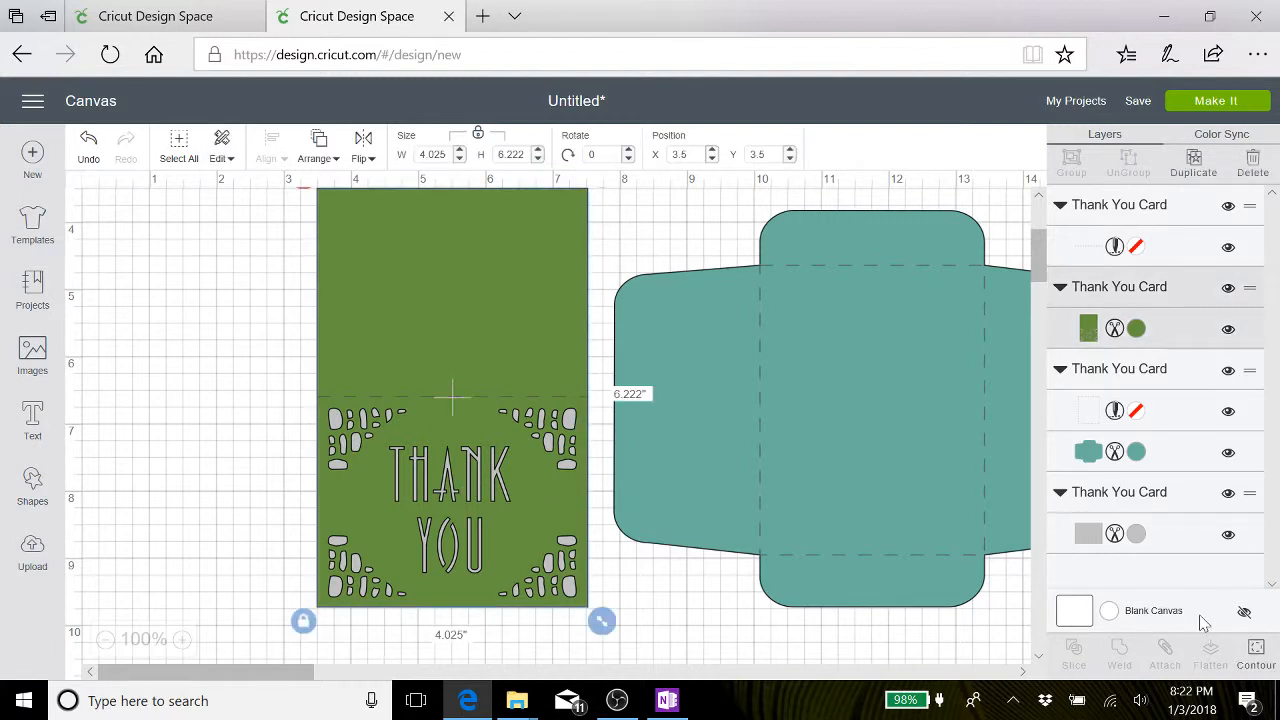
{"action": "left_click", "coordinate": [1256, 652]}
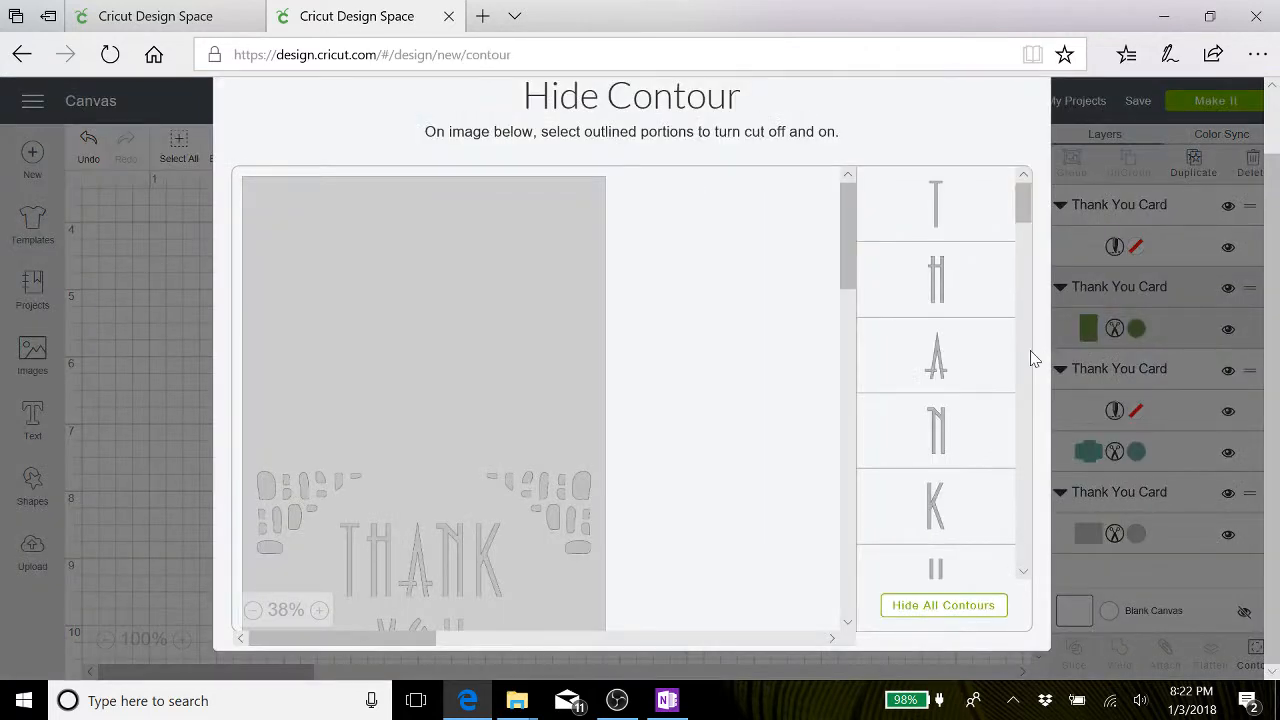
{"action": "left_click", "coordinate": [937, 203]}
{"action": "left_click", "coordinate": [940, 285]}
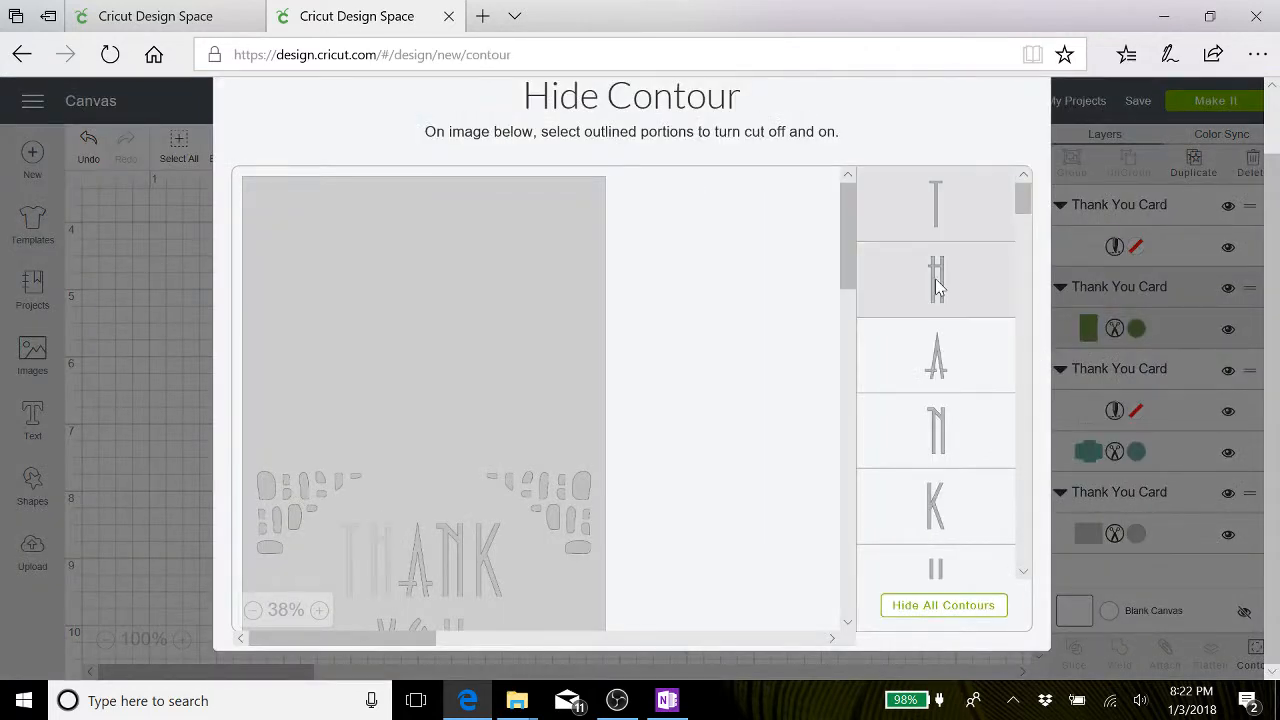
{"action": "left_click", "coordinate": [932, 362]}
{"action": "left_click", "coordinate": [946, 439]}
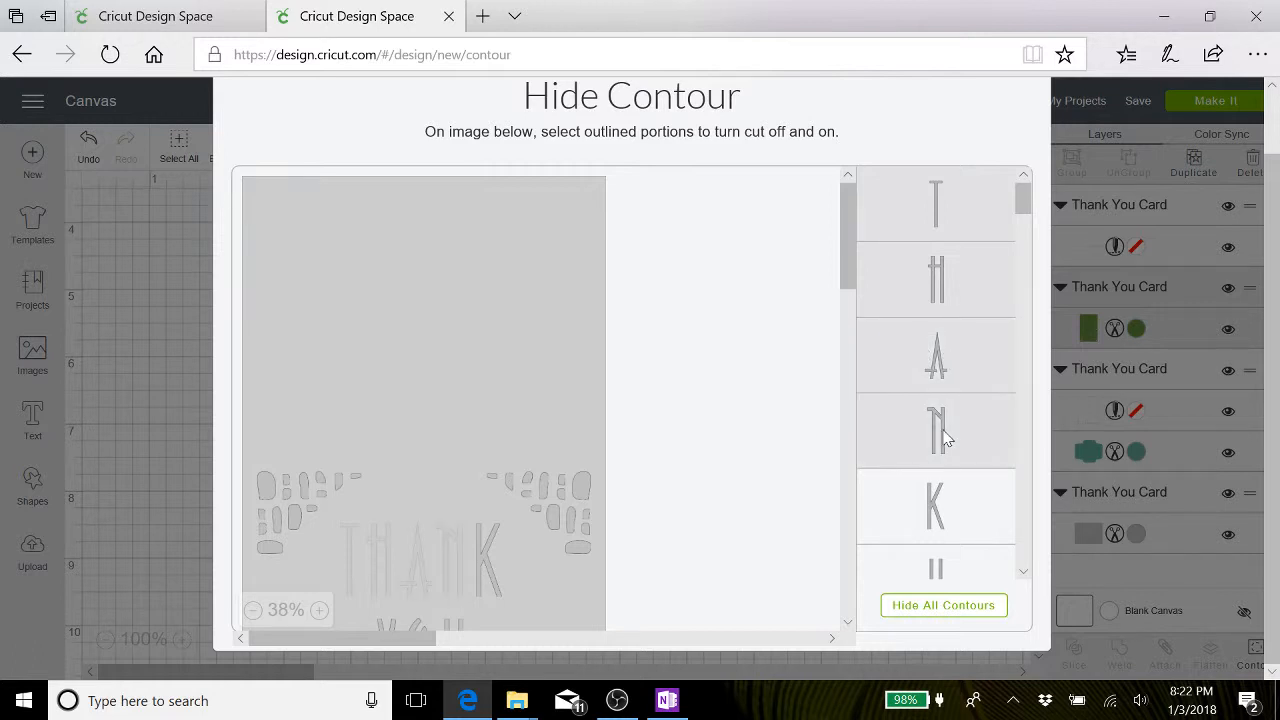
{"action": "scroll", "coordinate": [946, 439], "scroll_direction": "down", "scroll_amount": 3}
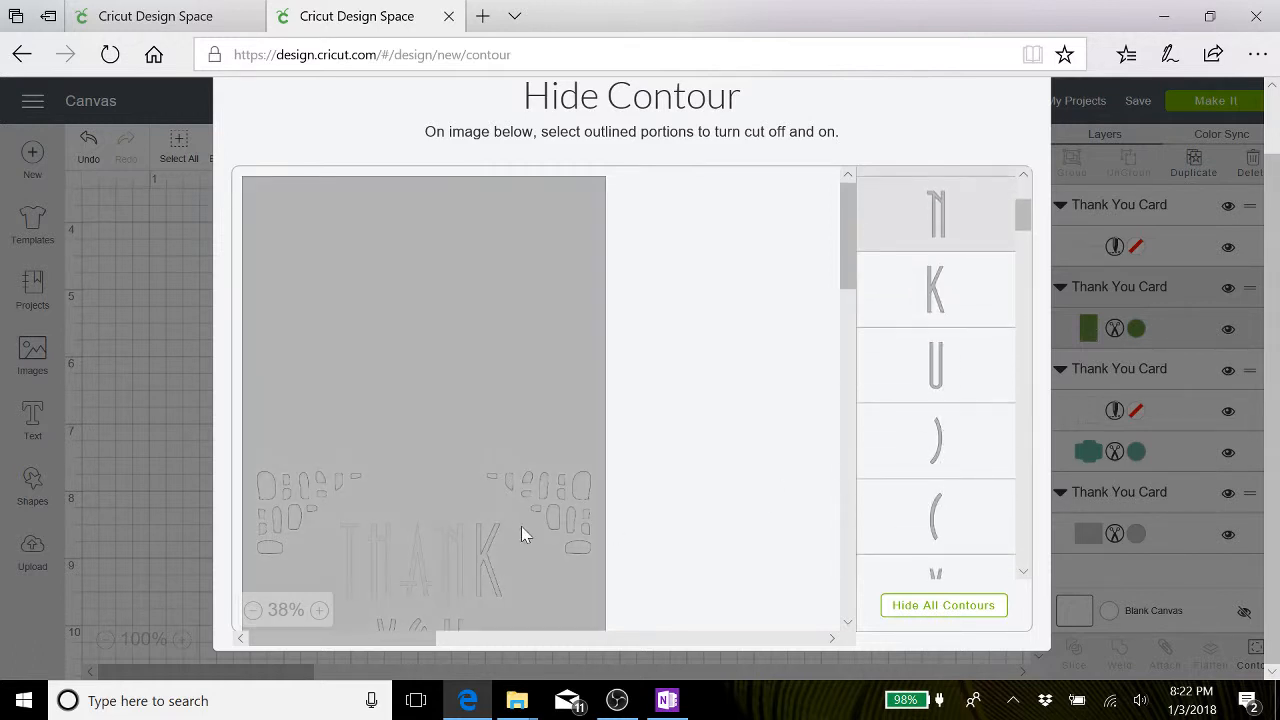
{"action": "scroll", "coordinate": [693, 478], "scroll_direction": "down", "scroll_amount": 3}
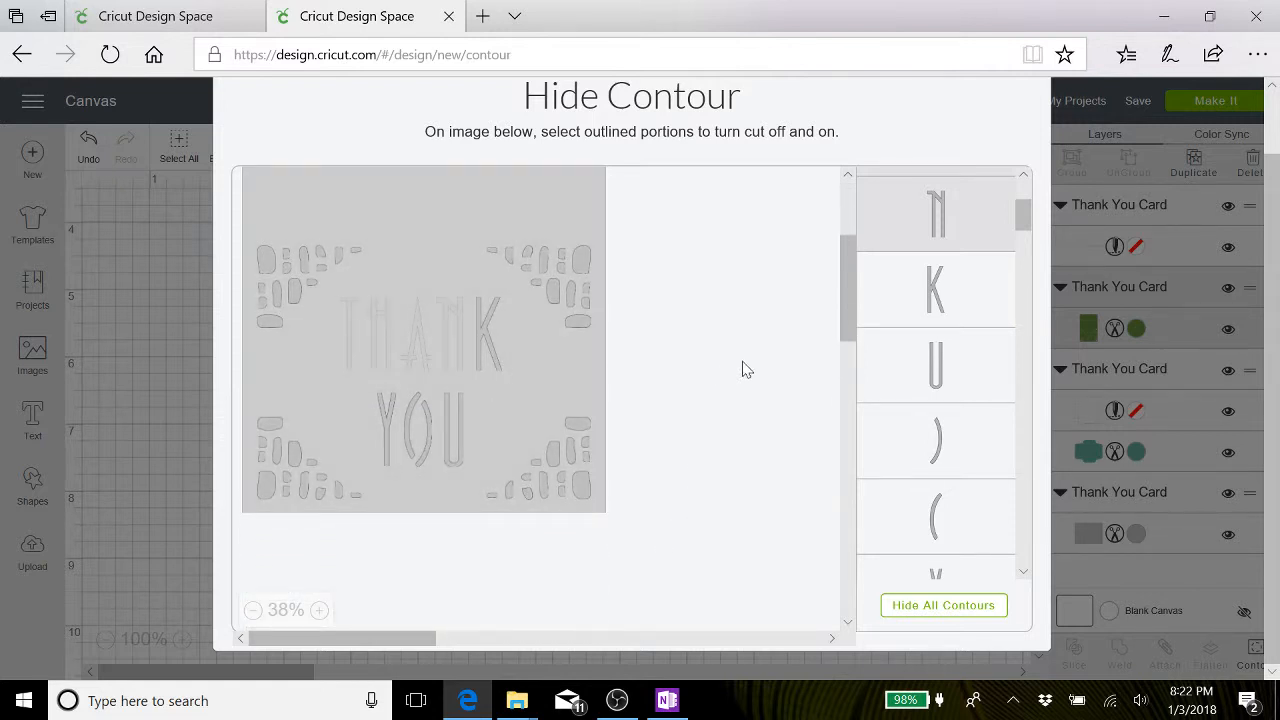
{"action": "left_click", "coordinate": [935, 295]}
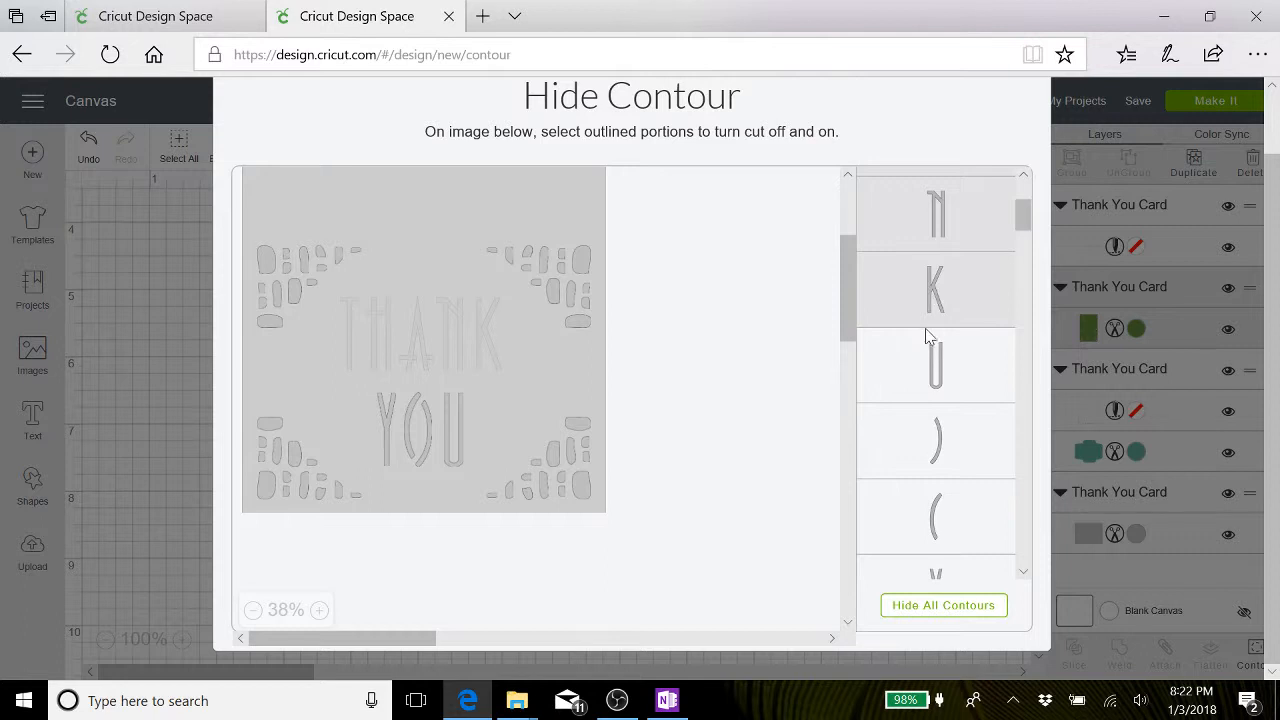
Hide the cut contours that form the word YOU on the green card and return to the canvas.
{"action": "left_click", "coordinate": [943, 368]}
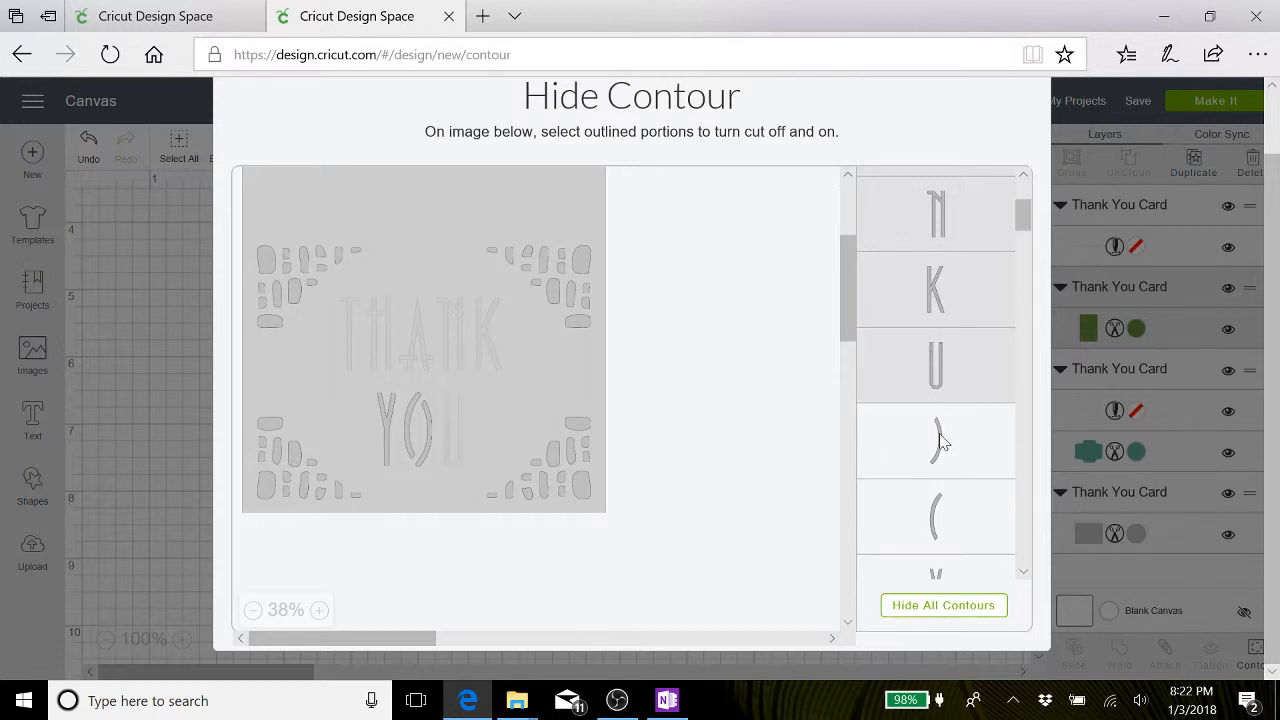
{"action": "left_click", "coordinate": [940, 440]}
{"action": "left_click", "coordinate": [934, 521]}
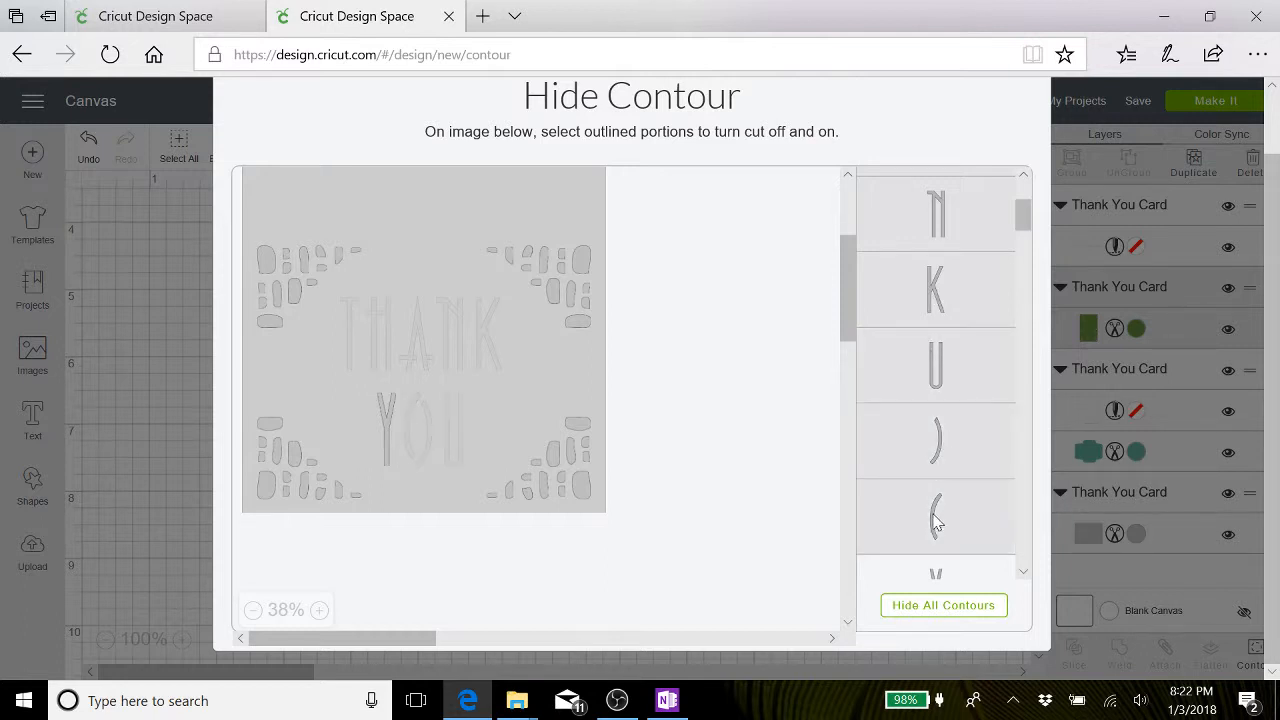
{"action": "scroll", "coordinate": [934, 521], "scroll_direction": "down", "scroll_amount": 2}
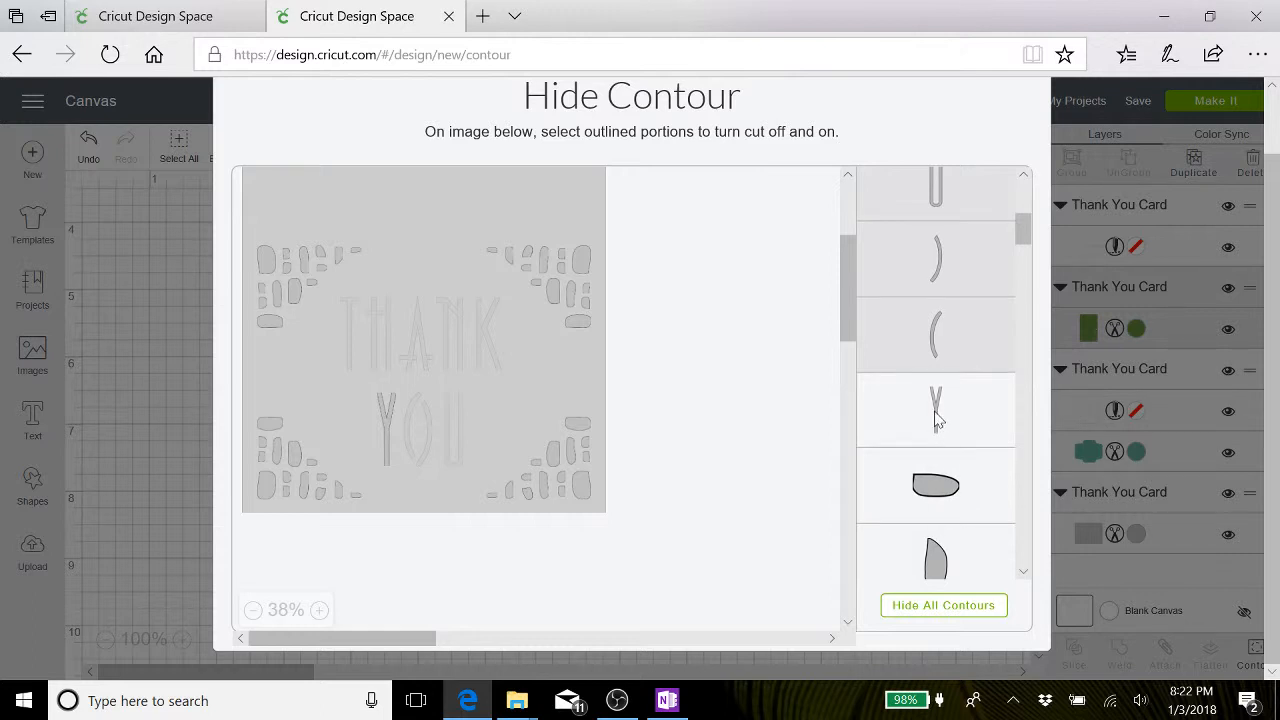
{"action": "left_click", "coordinate": [936, 418]}
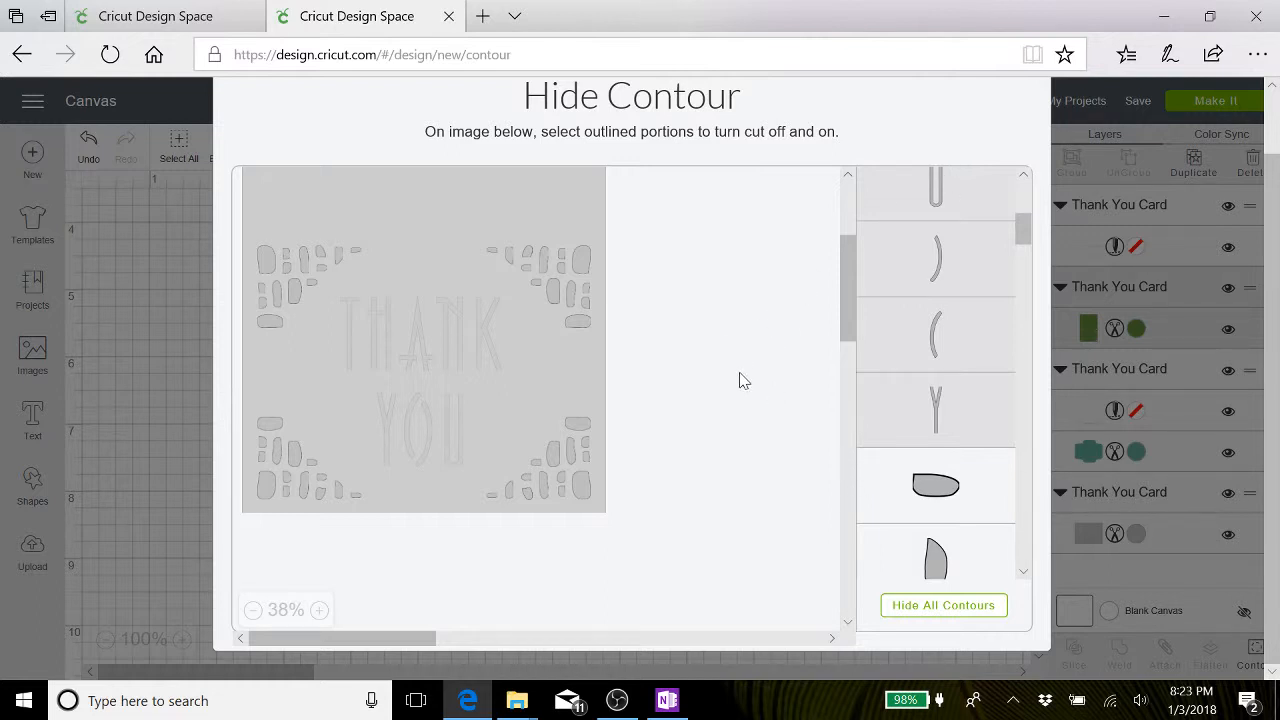
{"action": "scroll", "coordinate": [743, 380], "scroll_direction": "up", "scroll_amount": 5}
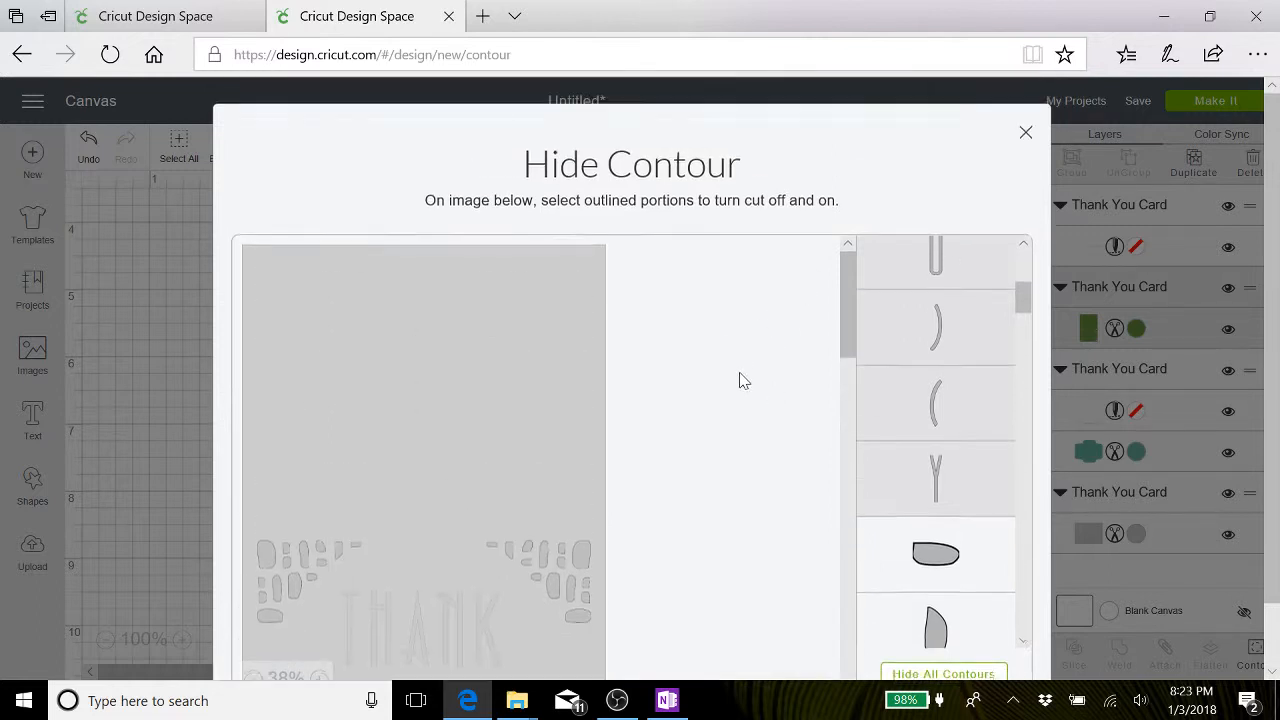
{"action": "left_click", "coordinate": [1025, 137]}
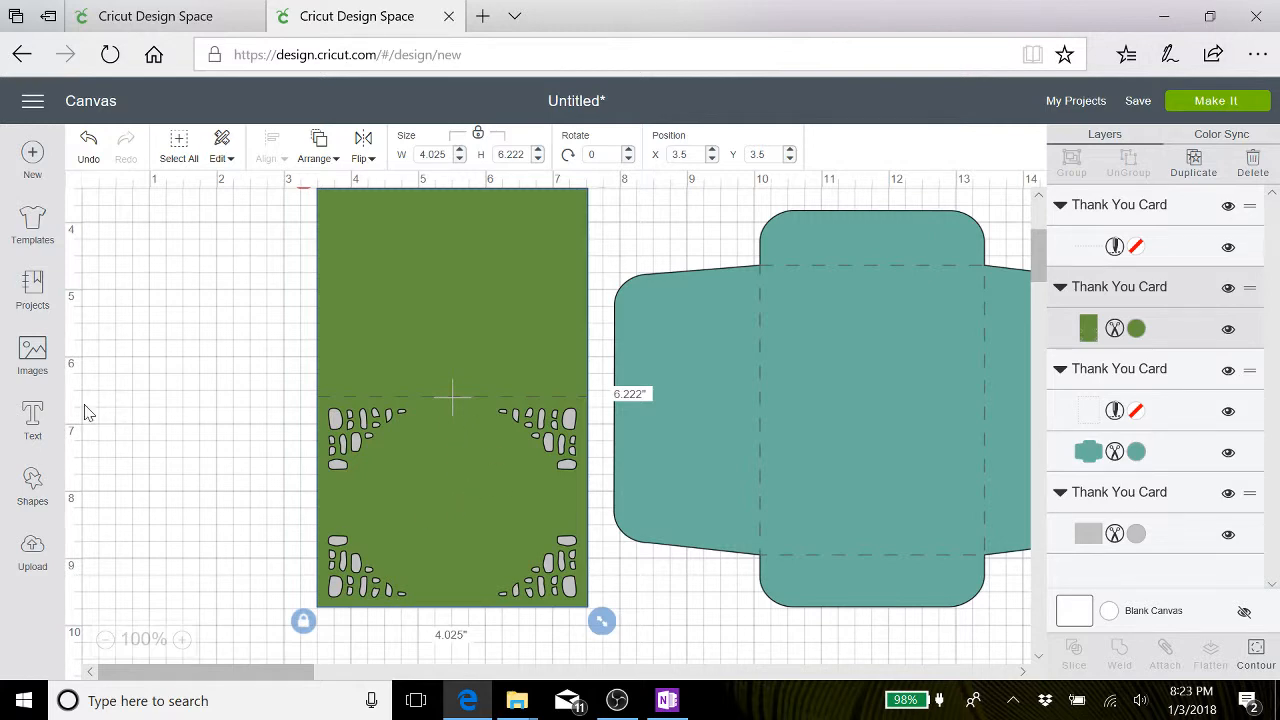
Browse the full image library and filter it to Frames available with Cricut Access.
{"action": "left_click", "coordinate": [34, 356]}
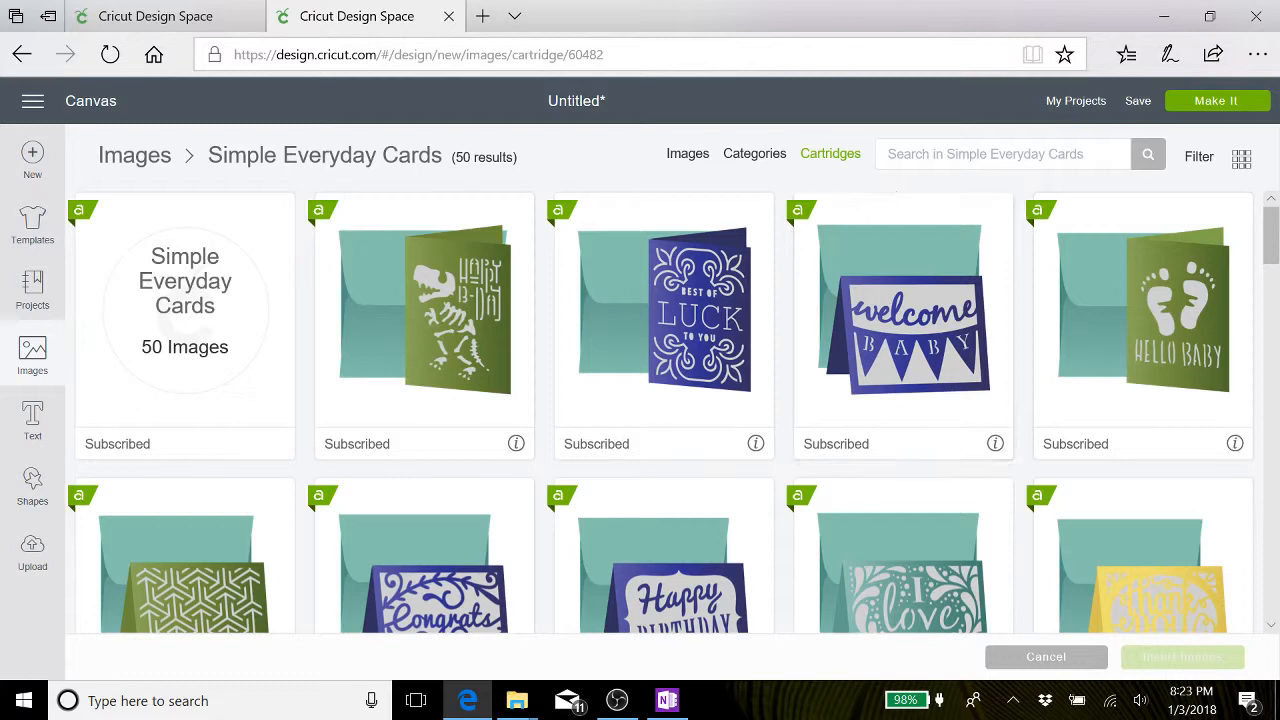
{"action": "left_click", "coordinate": [836, 160]}
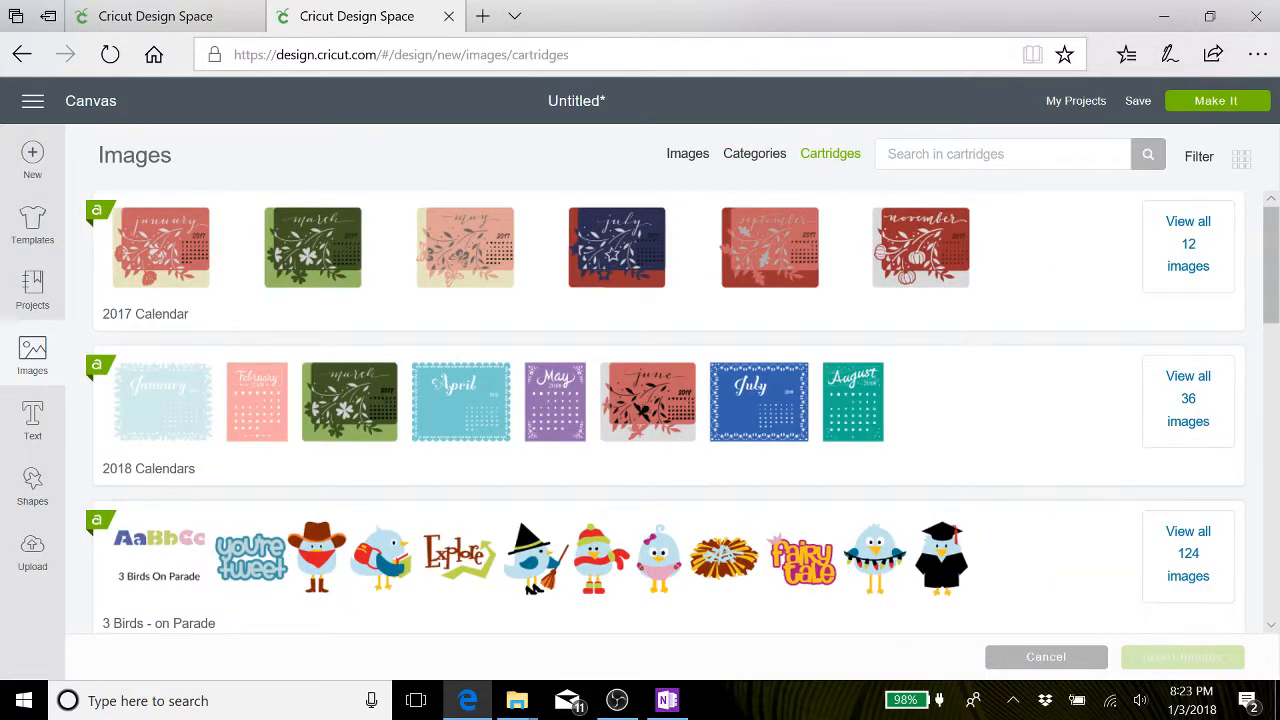
{"action": "left_click", "coordinate": [690, 158]}
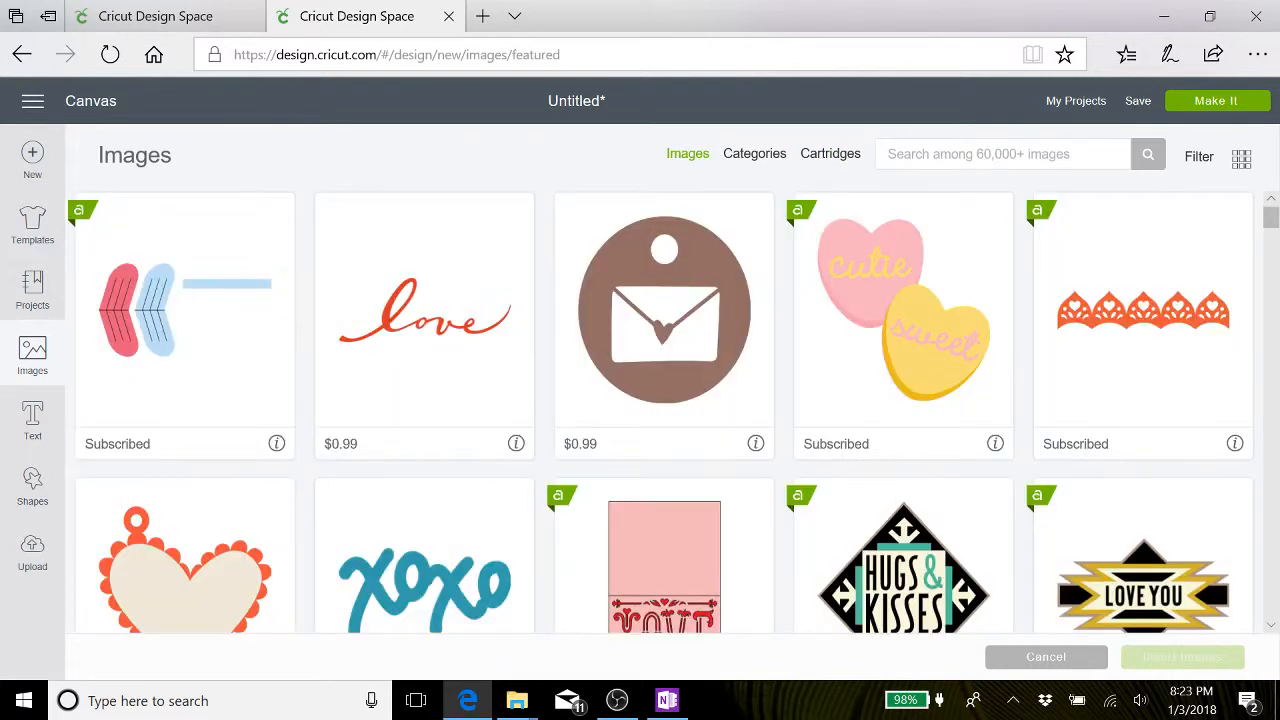
{"action": "left_click", "coordinate": [980, 154]}
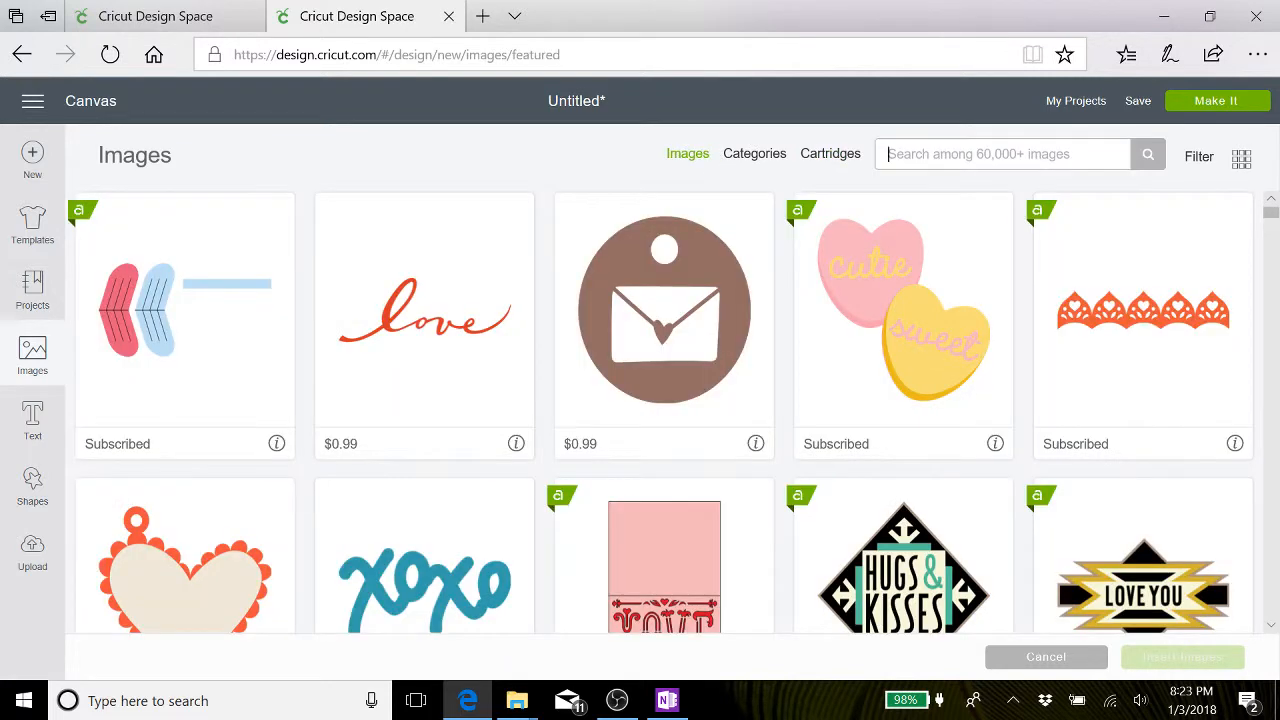
{"action": "left_click", "coordinate": [1199, 157]}
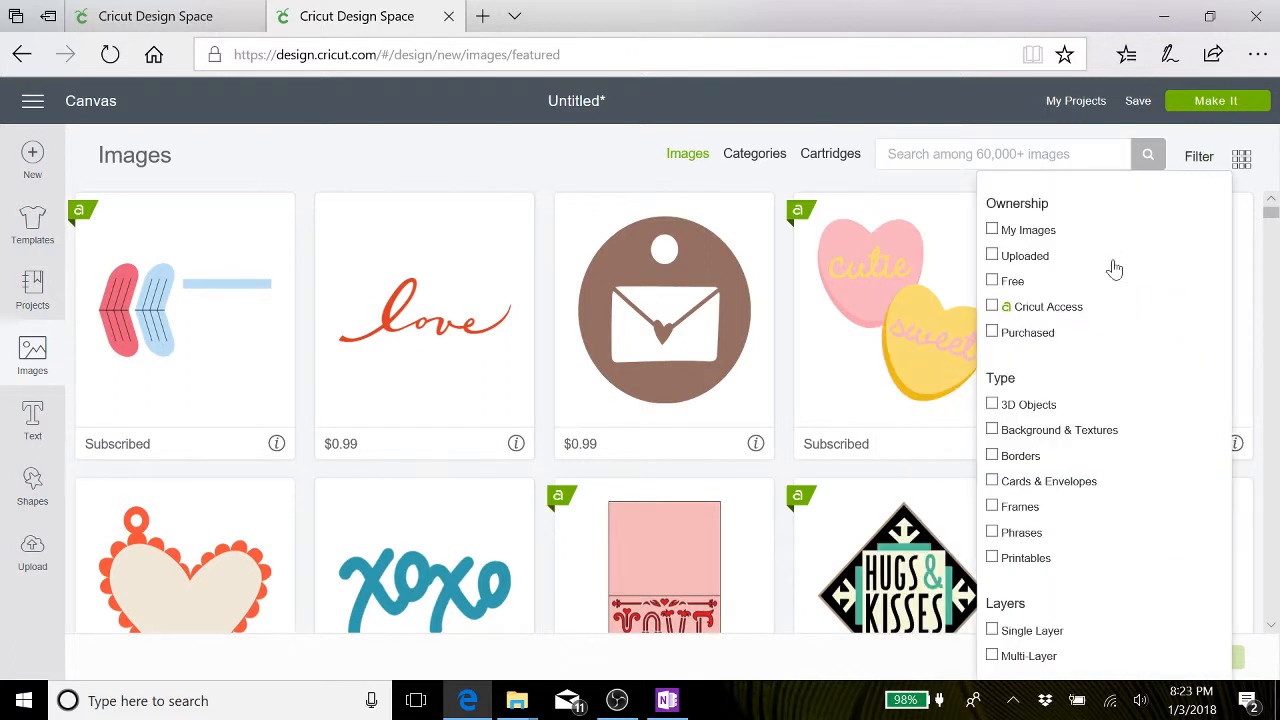
{"action": "left_click", "coordinate": [993, 506]}
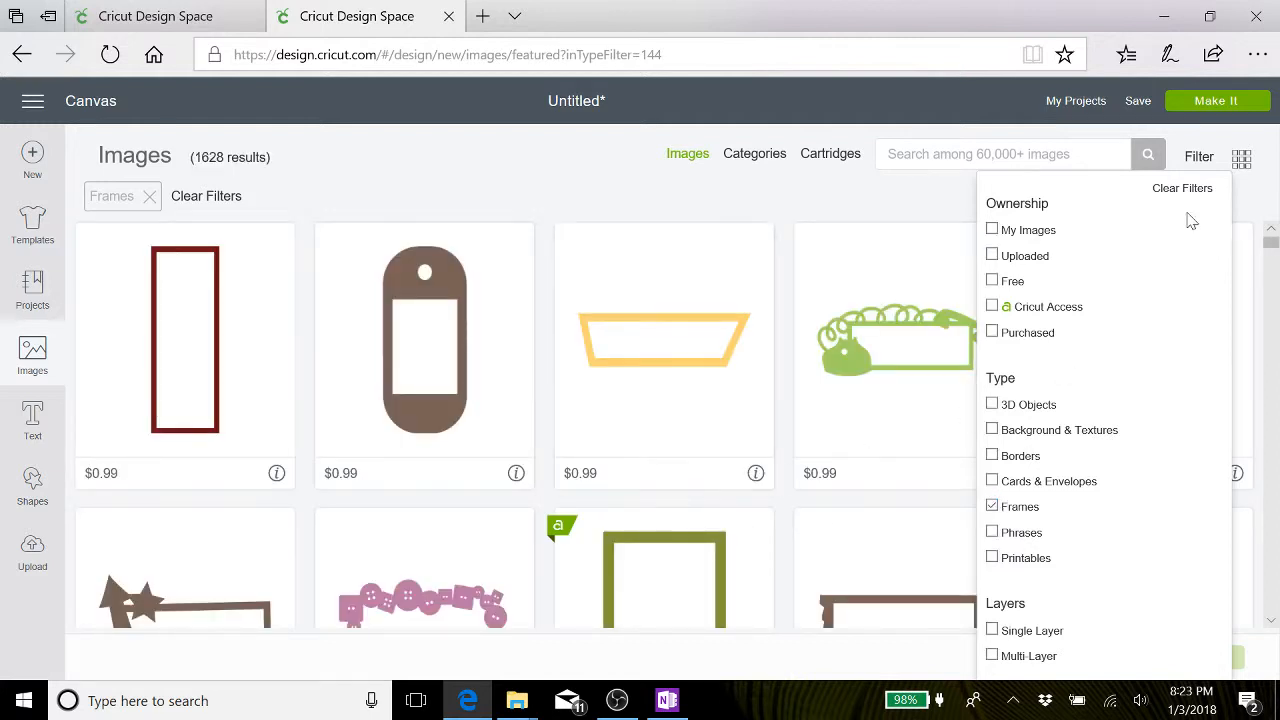
{"action": "left_click", "coordinate": [992, 307]}
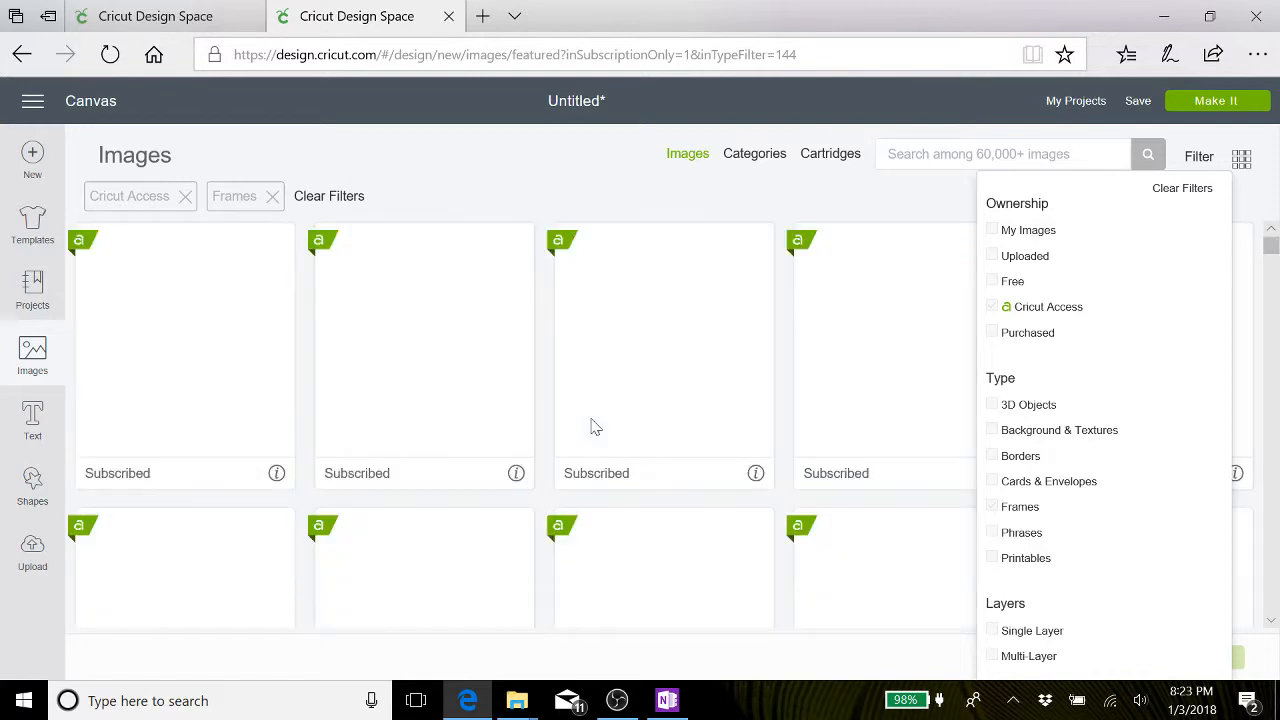
Look through the Cricut Access frames for a solid decorative shape that suits the front of the thank you card.
{"action": "scroll", "coordinate": [592, 427], "scroll_direction": "down", "scroll_amount": 4}
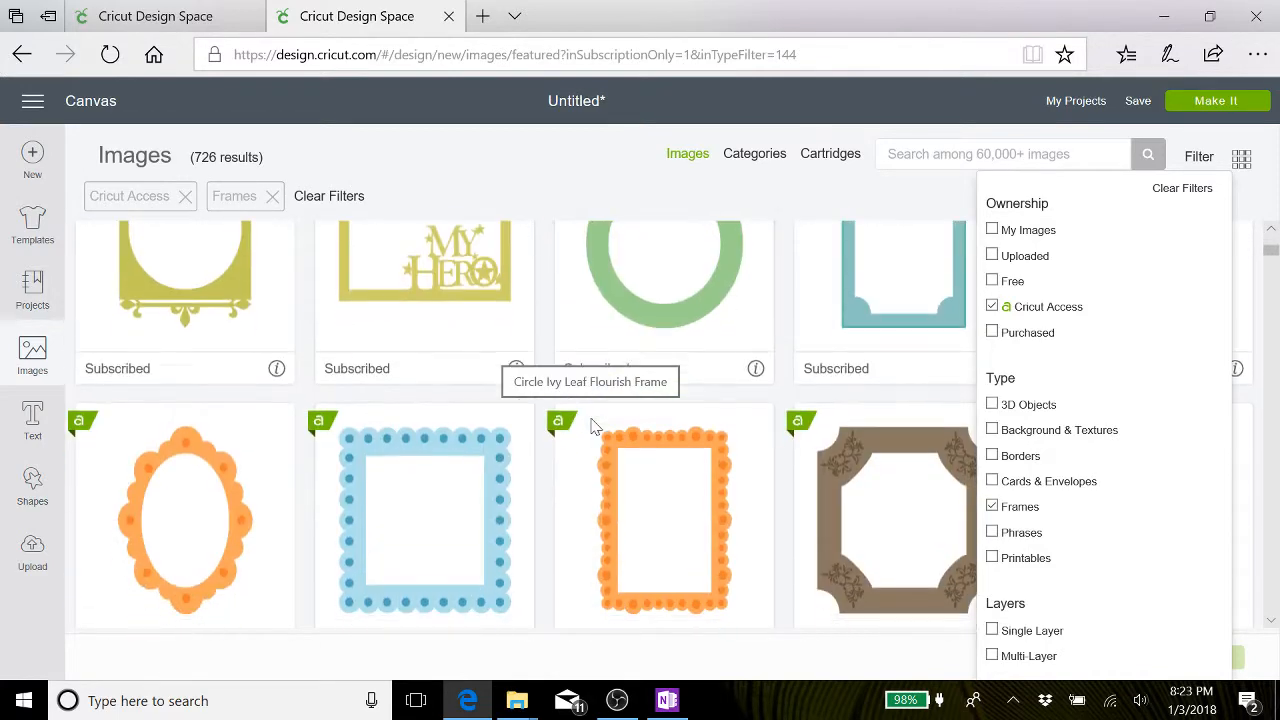
{"action": "scroll", "coordinate": [592, 427], "scroll_direction": "down", "scroll_amount": 2}
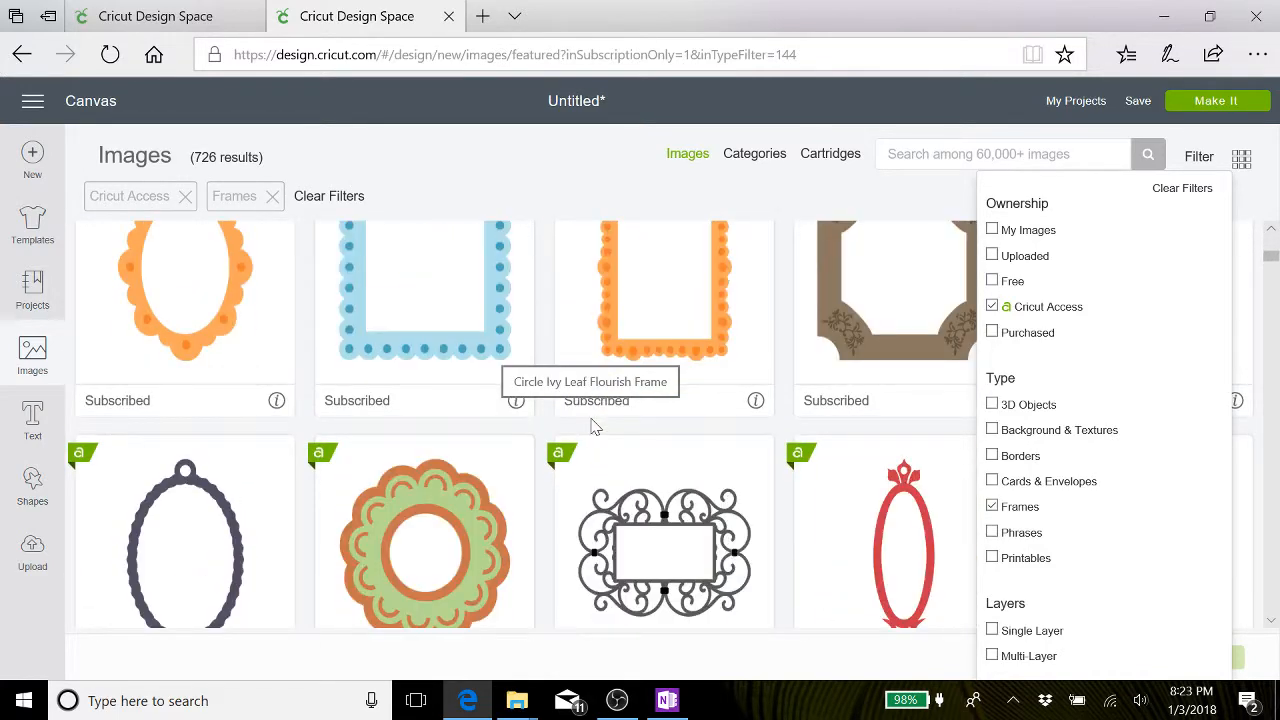
{"action": "scroll", "coordinate": [592, 427], "scroll_direction": "down", "scroll_amount": 1}
{"action": "scroll", "coordinate": [592, 427], "scroll_direction": "down", "scroll_amount": 4}
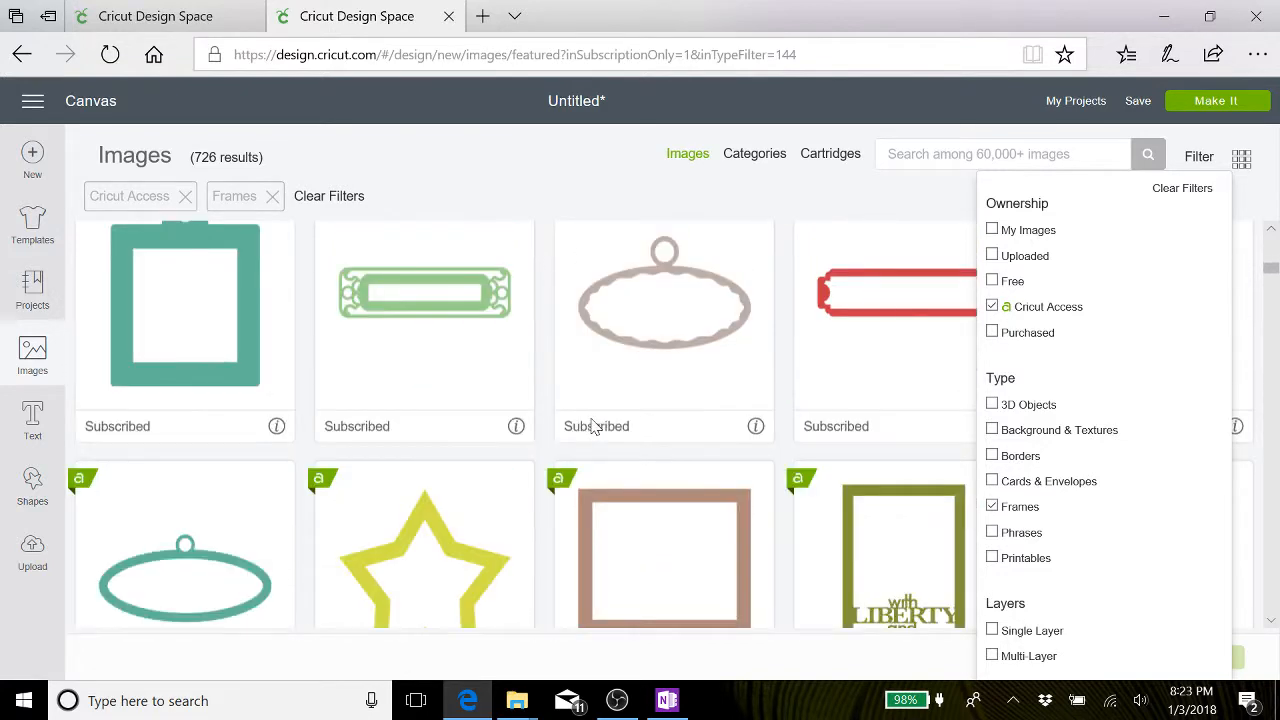
{"action": "scroll", "coordinate": [592, 427], "scroll_direction": "down", "scroll_amount": 5}
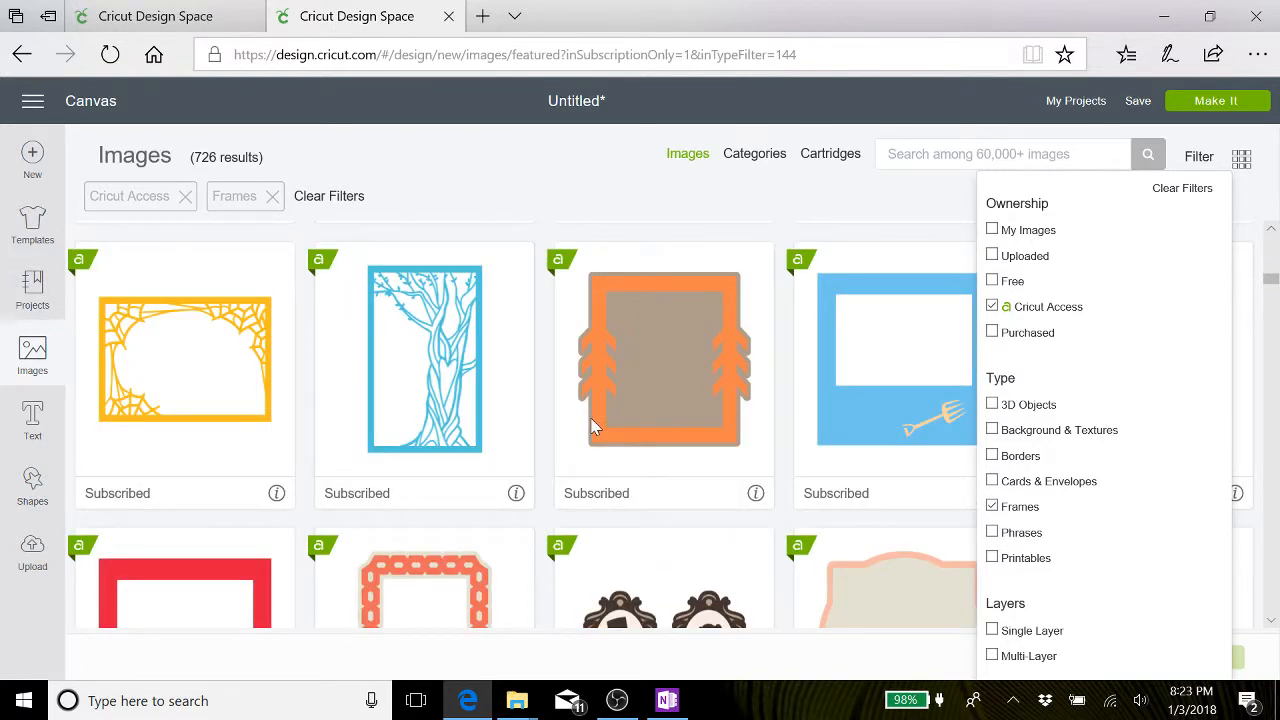
{"action": "scroll", "coordinate": [595, 427], "scroll_direction": "down", "scroll_amount": 5}
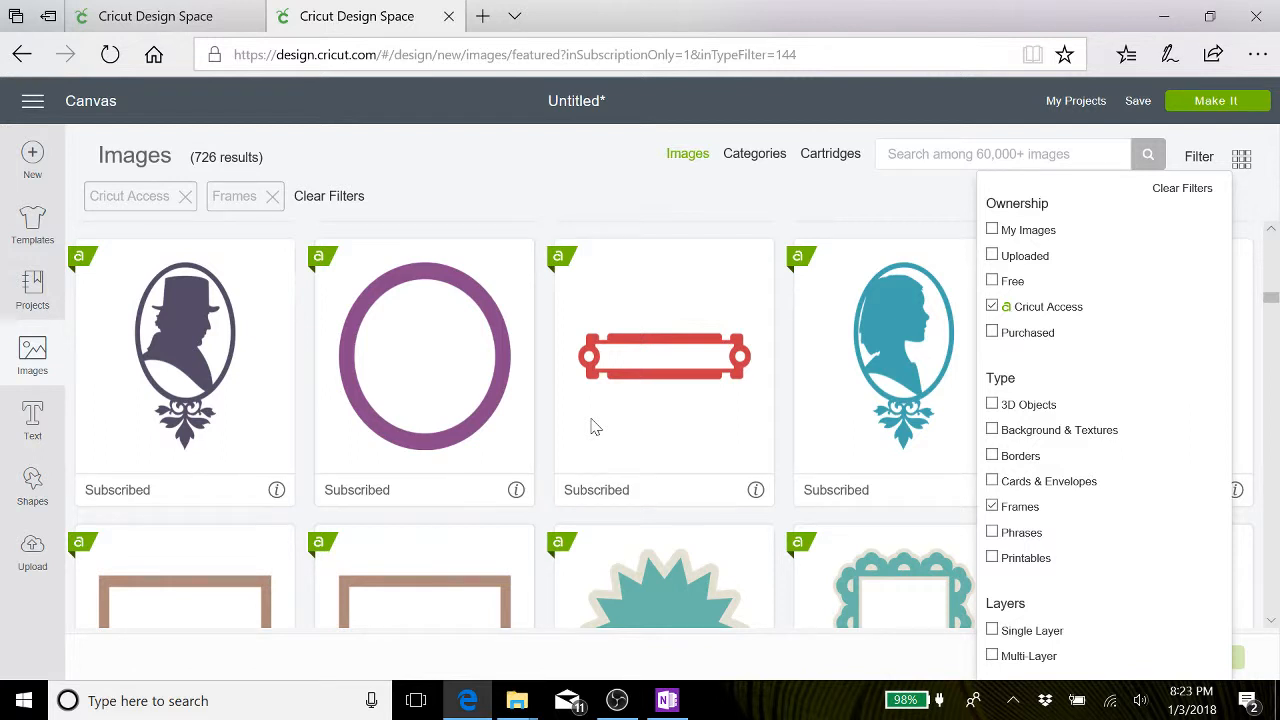
{"action": "scroll", "coordinate": [592, 427], "scroll_direction": "down", "scroll_amount": 5}
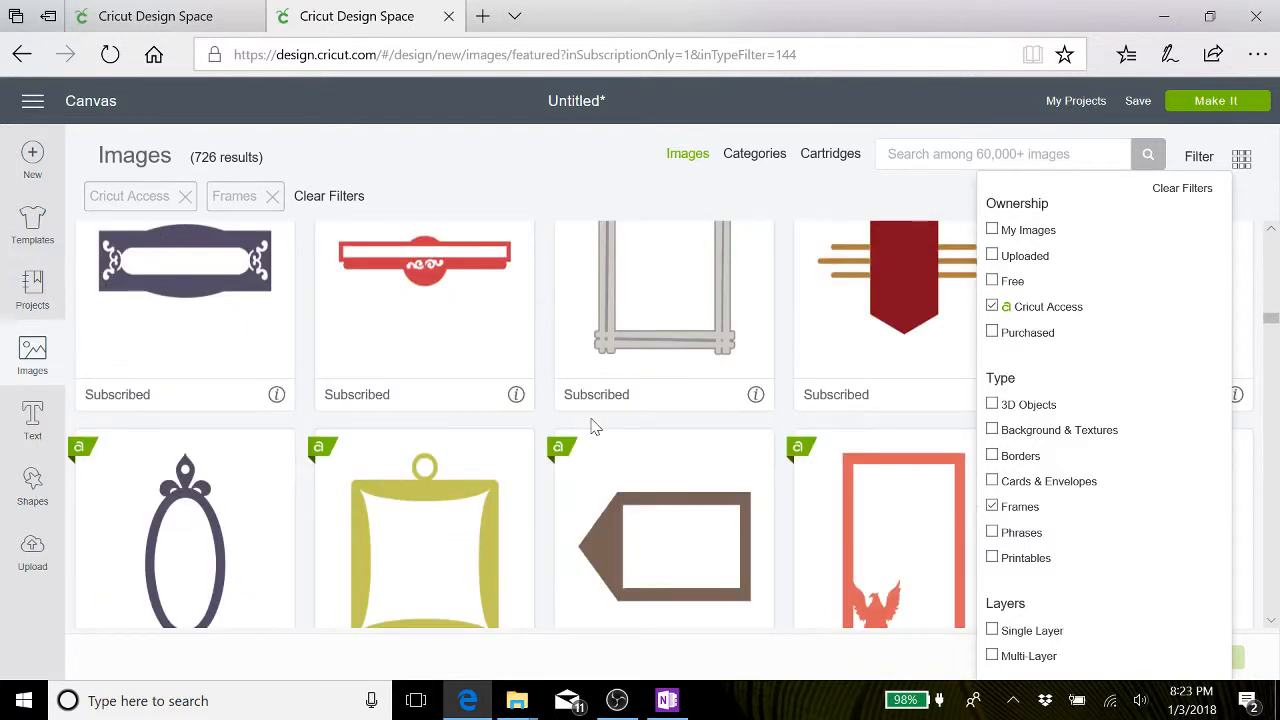
{"action": "scroll", "coordinate": [595, 427], "scroll_direction": "down", "scroll_amount": 5}
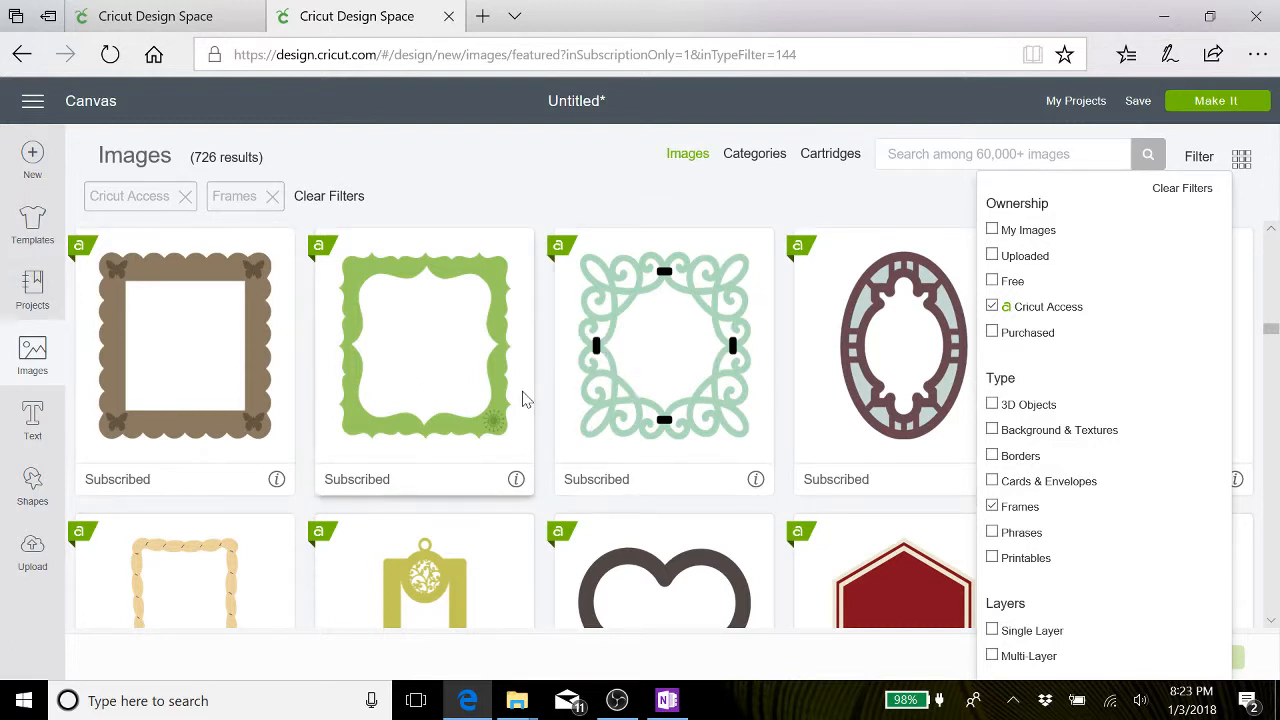
{"action": "scroll", "coordinate": [523, 397], "scroll_direction": "down", "scroll_amount": 5}
{"action": "scroll", "coordinate": [523, 400], "scroll_direction": "down", "scroll_amount": 2}
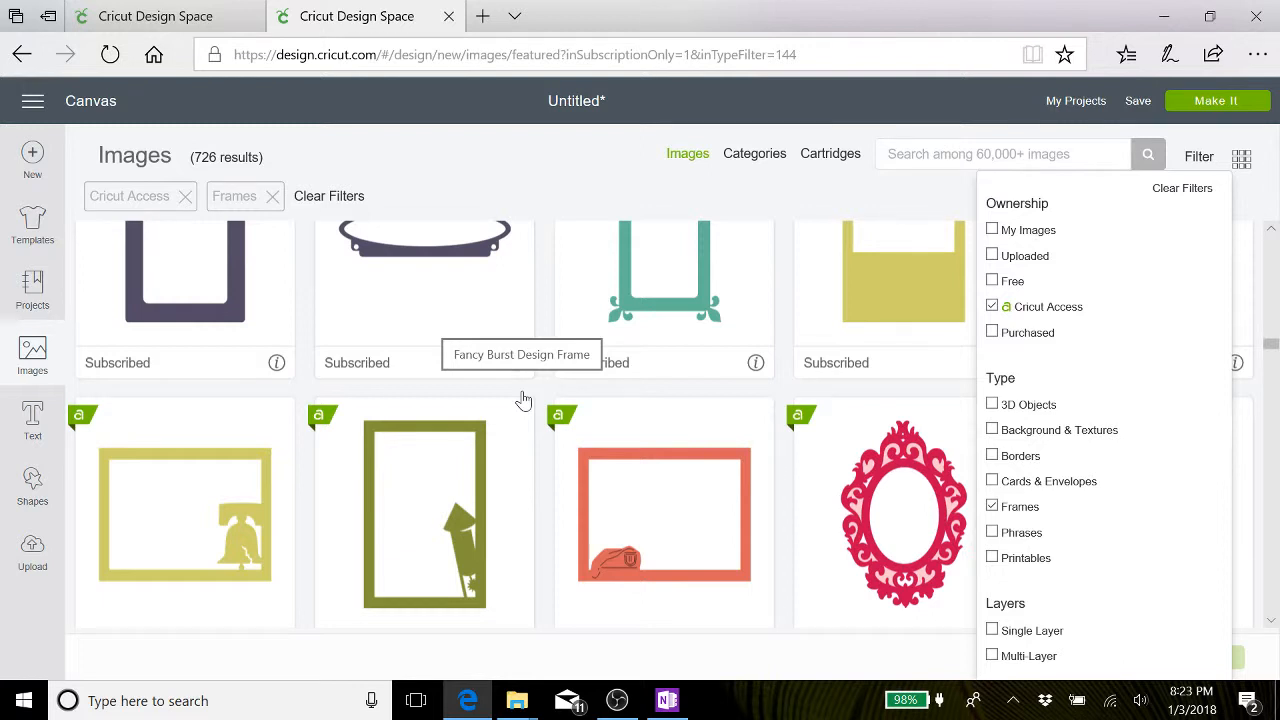
{"action": "scroll", "coordinate": [523, 400], "scroll_direction": "down", "scroll_amount": 4}
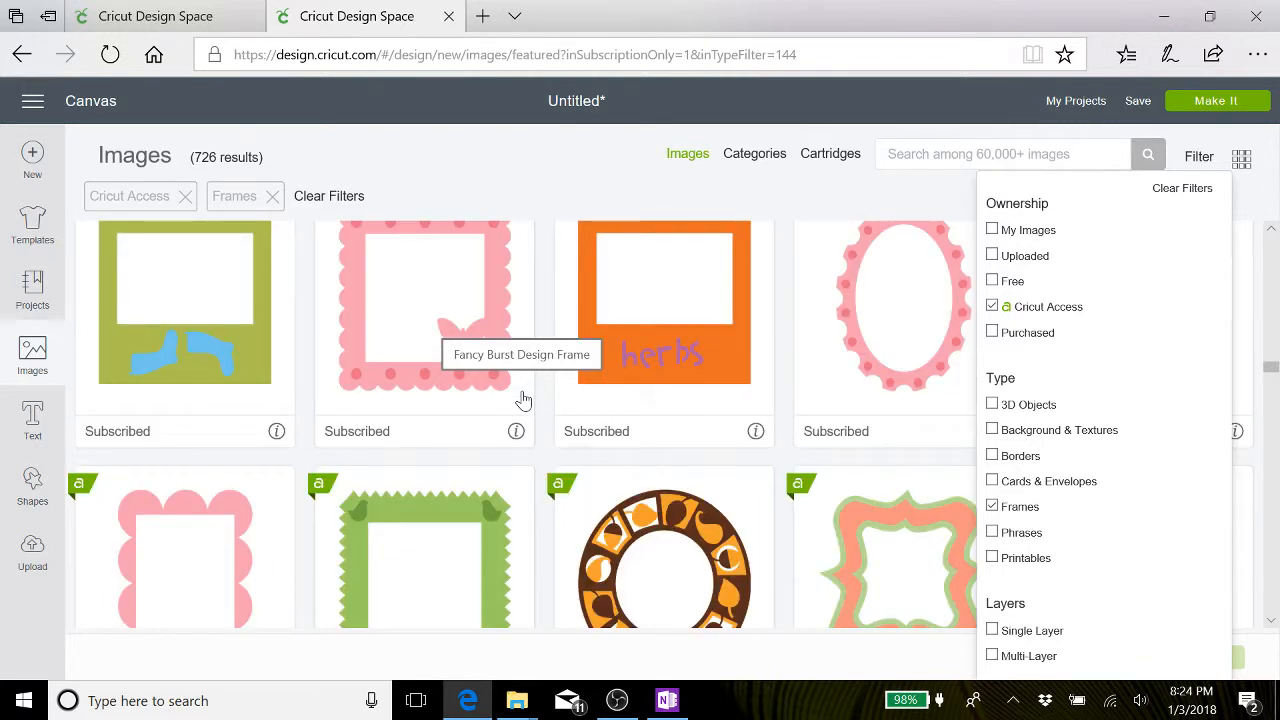
{"action": "scroll", "coordinate": [523, 400], "scroll_direction": "down", "scroll_amount": 5}
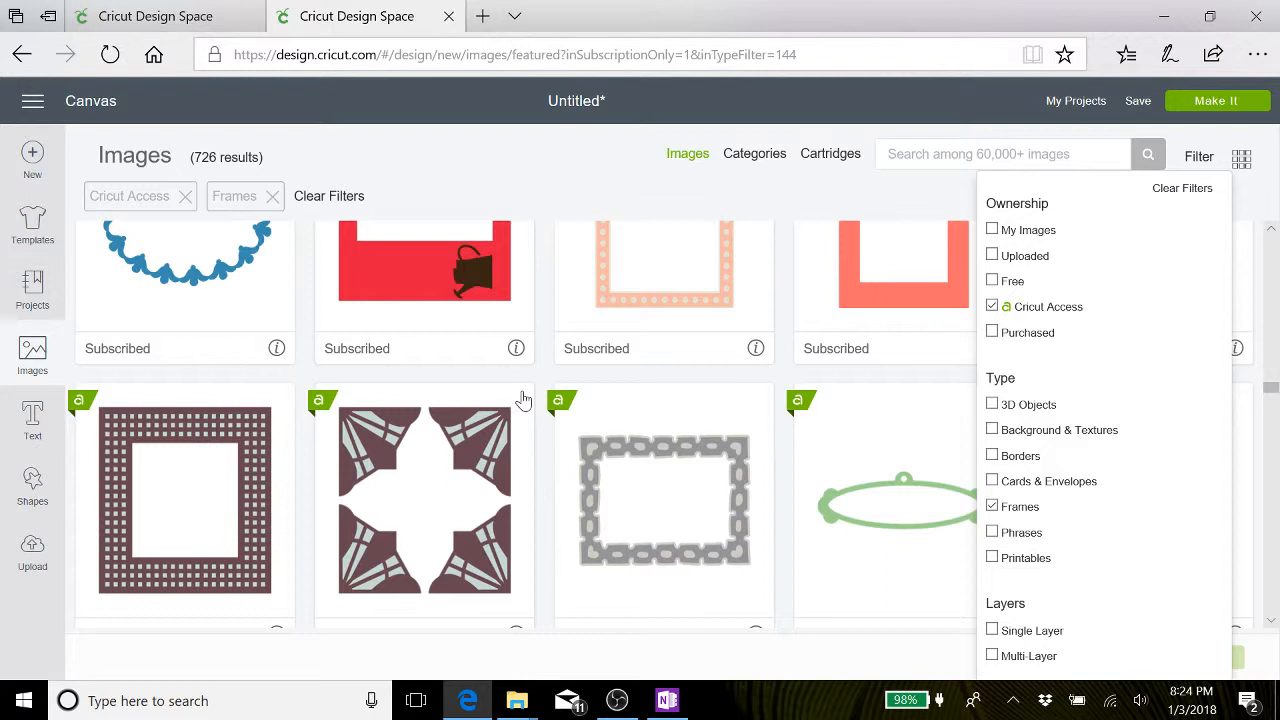
{"action": "scroll", "coordinate": [523, 400], "scroll_direction": "down", "scroll_amount": 5}
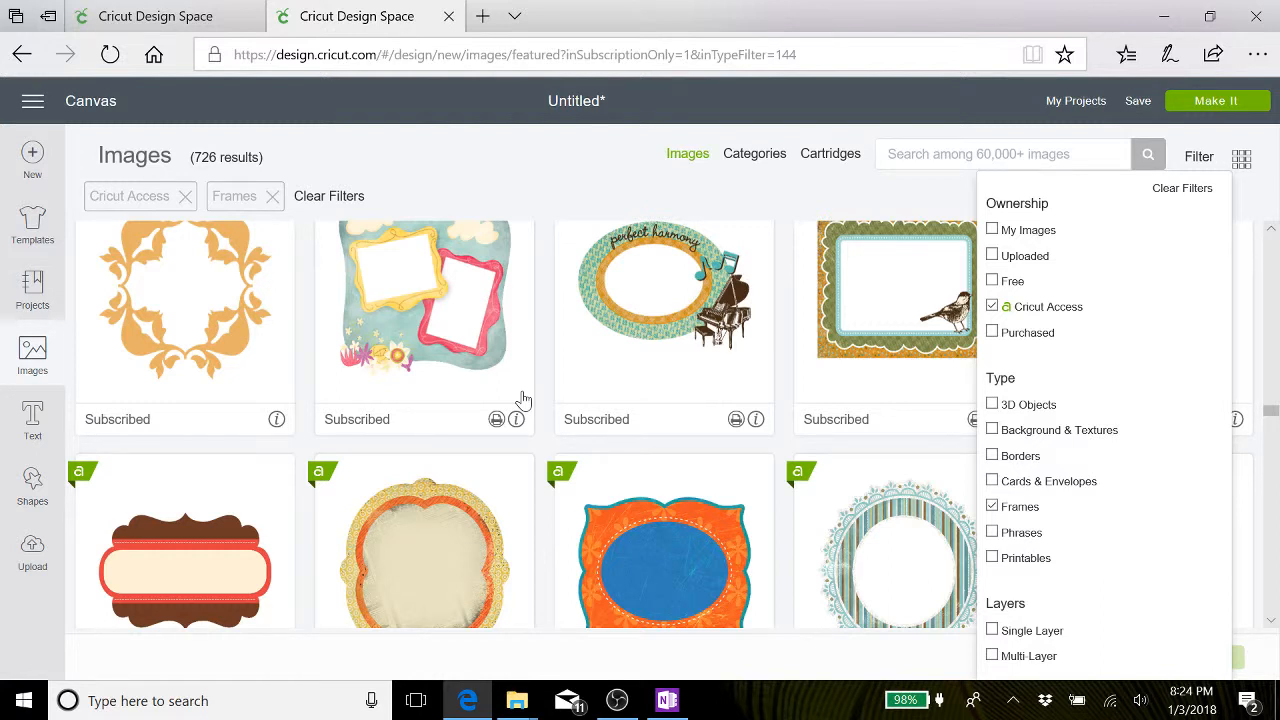
{"action": "scroll", "coordinate": [523, 400], "scroll_direction": "down", "scroll_amount": 5}
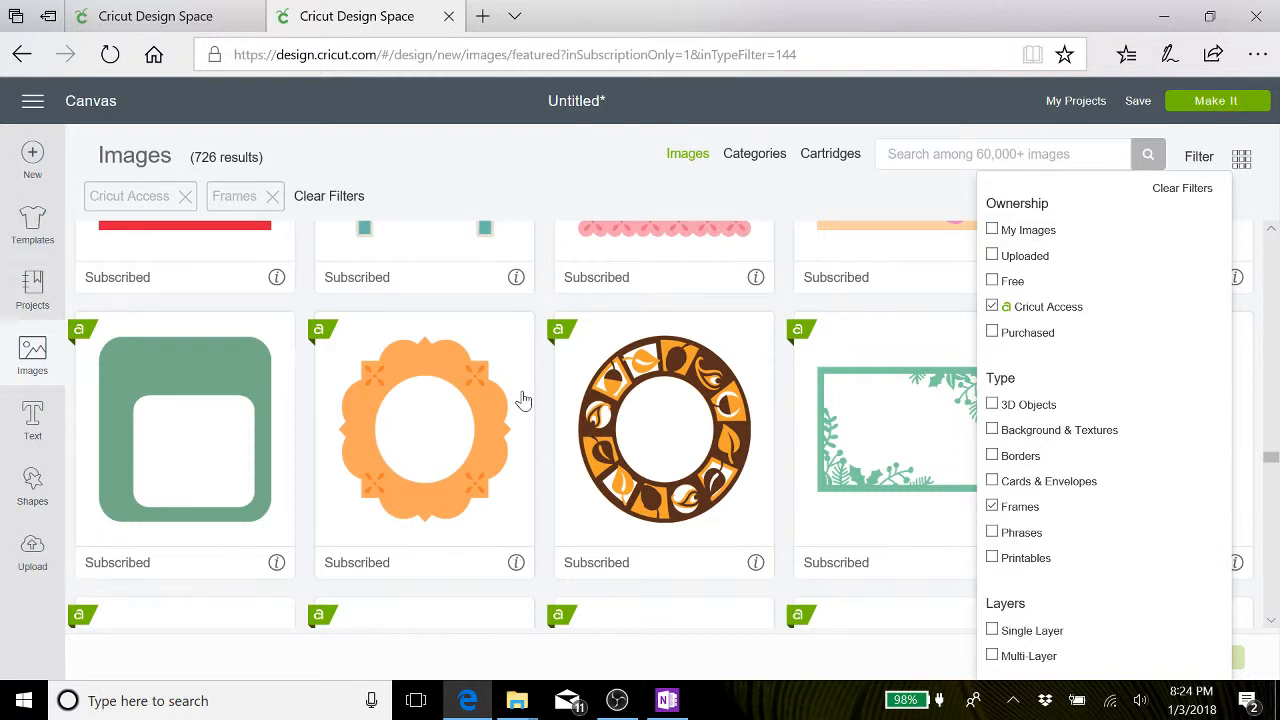
{"action": "scroll", "coordinate": [523, 400], "scroll_direction": "down", "scroll_amount": 5}
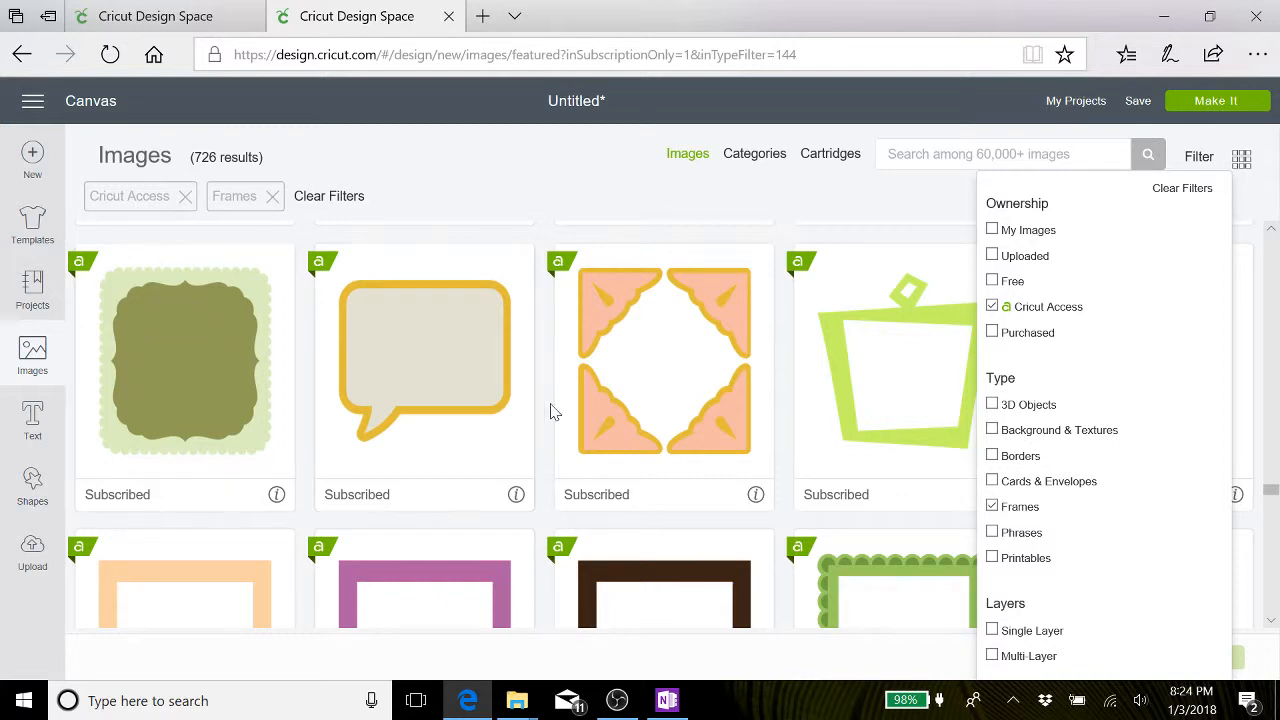
{"action": "scroll", "coordinate": [552, 380], "scroll_direction": "down", "scroll_amount": 6}
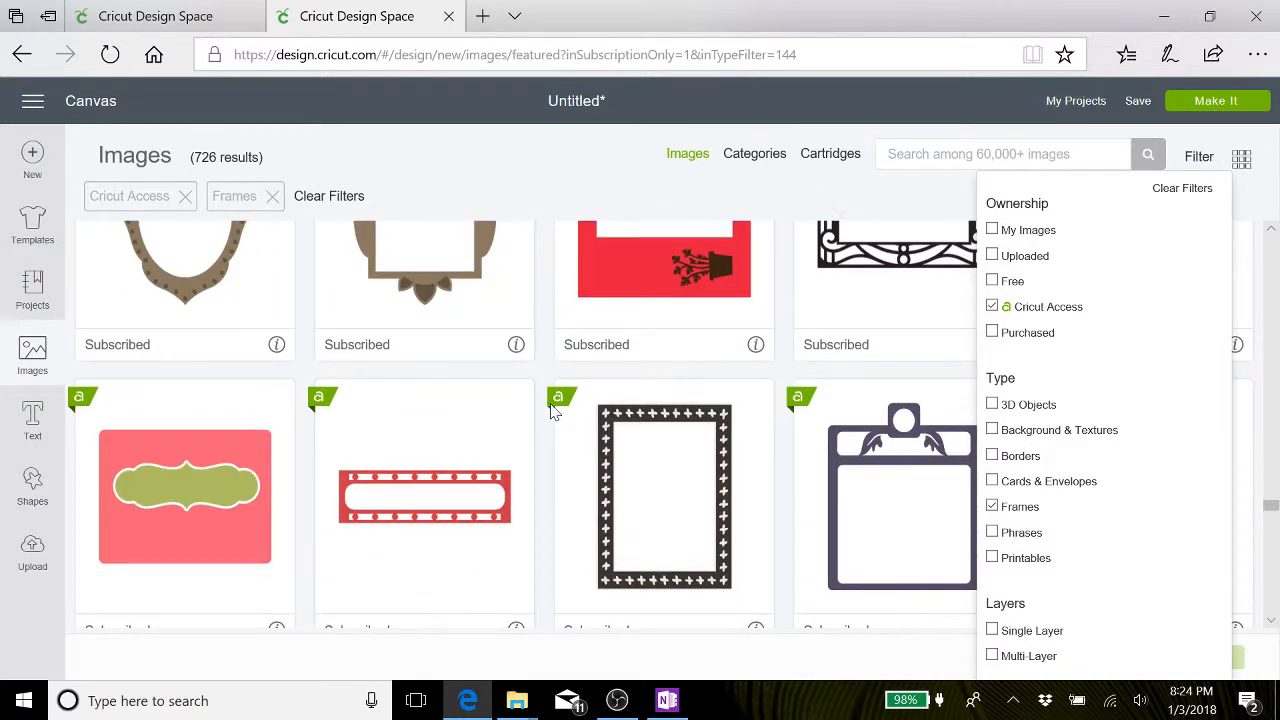
{"action": "scroll", "coordinate": [552, 410], "scroll_direction": "down", "scroll_amount": 4}
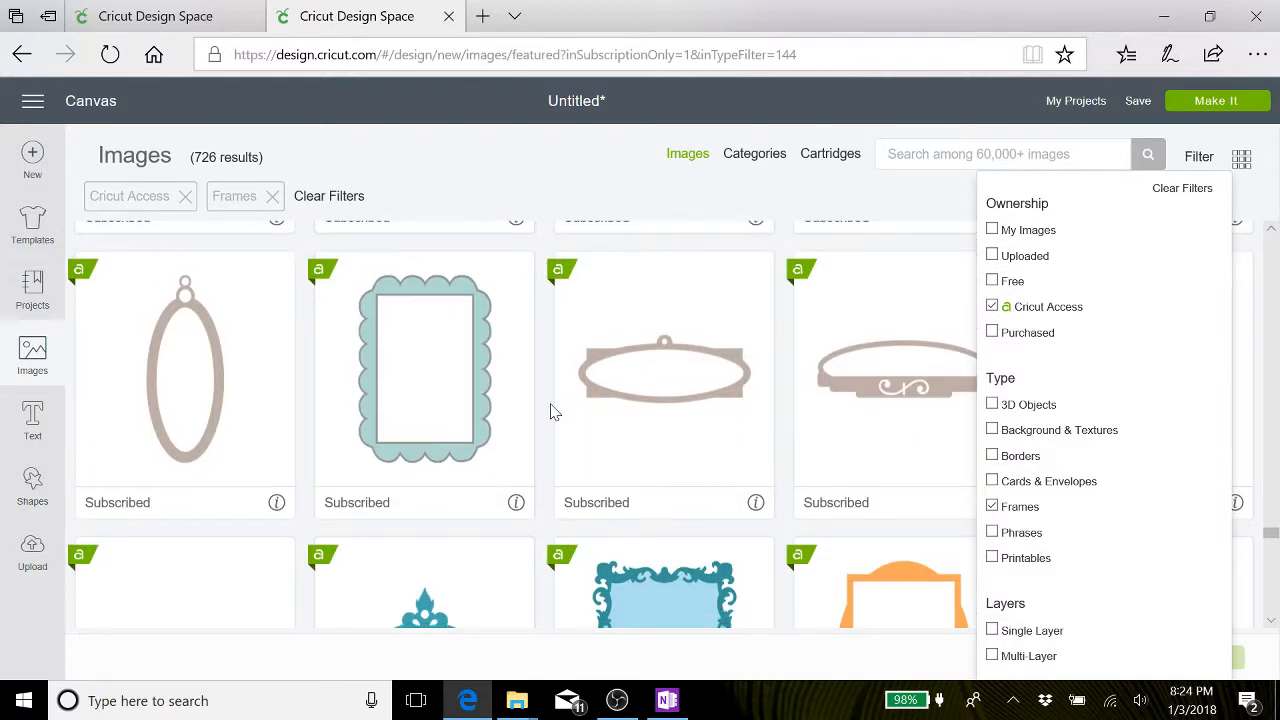
{"action": "scroll", "coordinate": [553, 410], "scroll_direction": "down", "scroll_amount": 6}
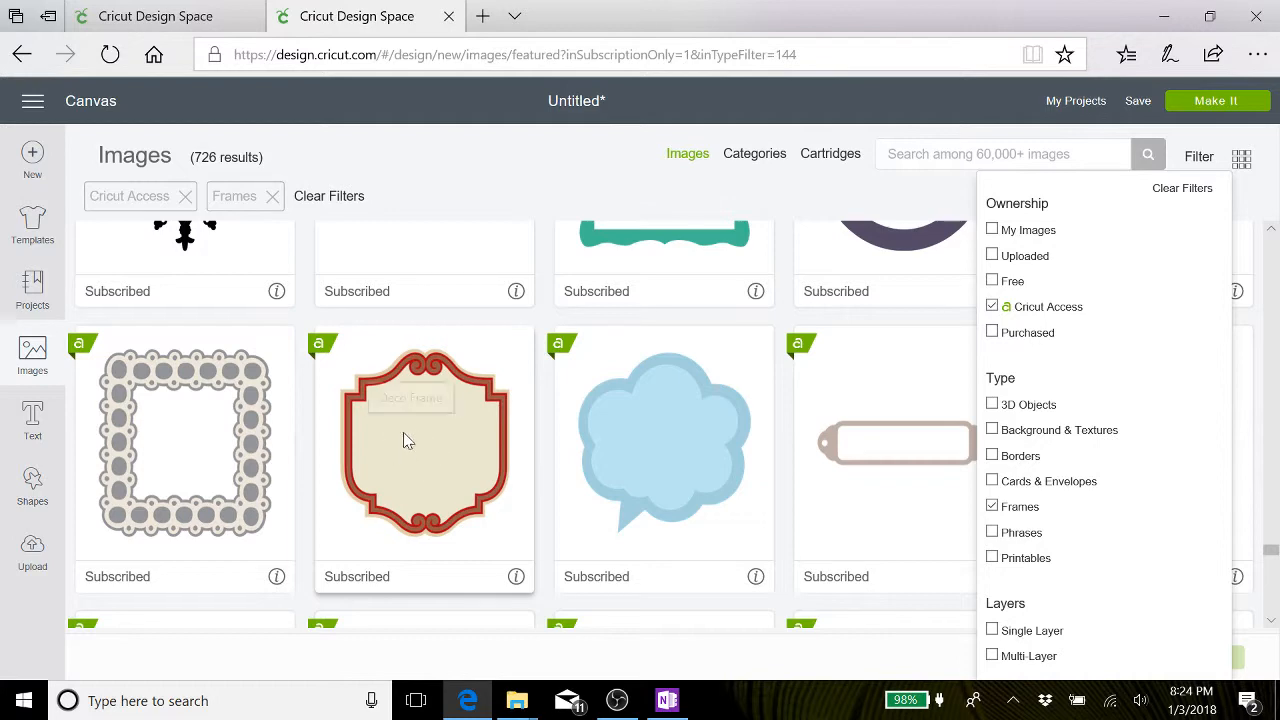
{"action": "scroll", "coordinate": [520, 435], "scroll_direction": "down", "scroll_amount": 10}
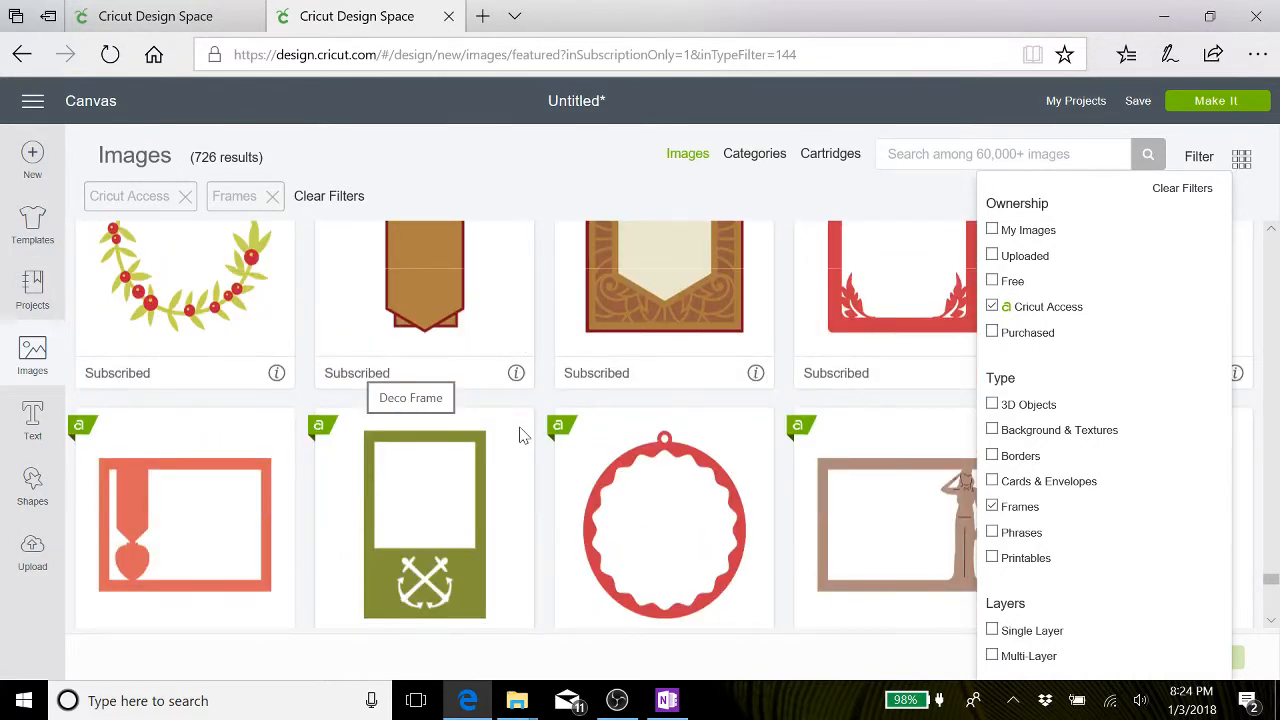
{"action": "scroll", "coordinate": [520, 435], "scroll_direction": "down", "scroll_amount": 3}
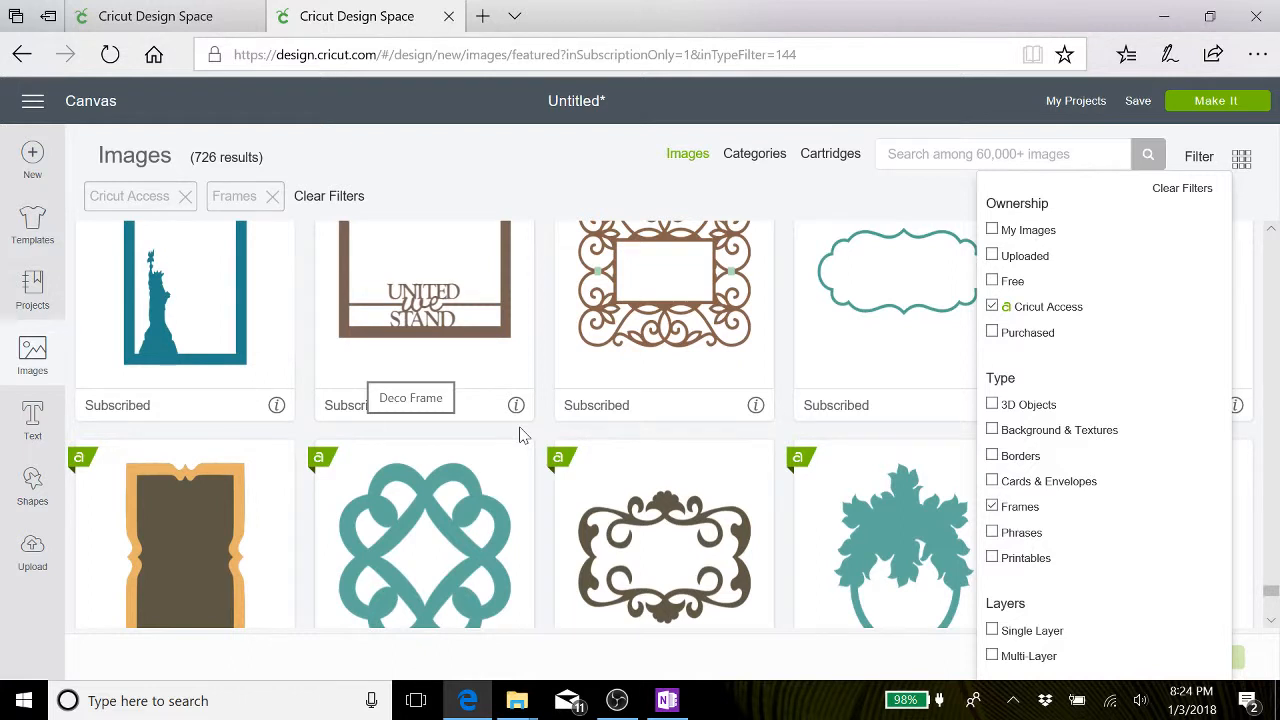
{"action": "scroll", "coordinate": [520, 435], "scroll_direction": "down", "scroll_amount": 5}
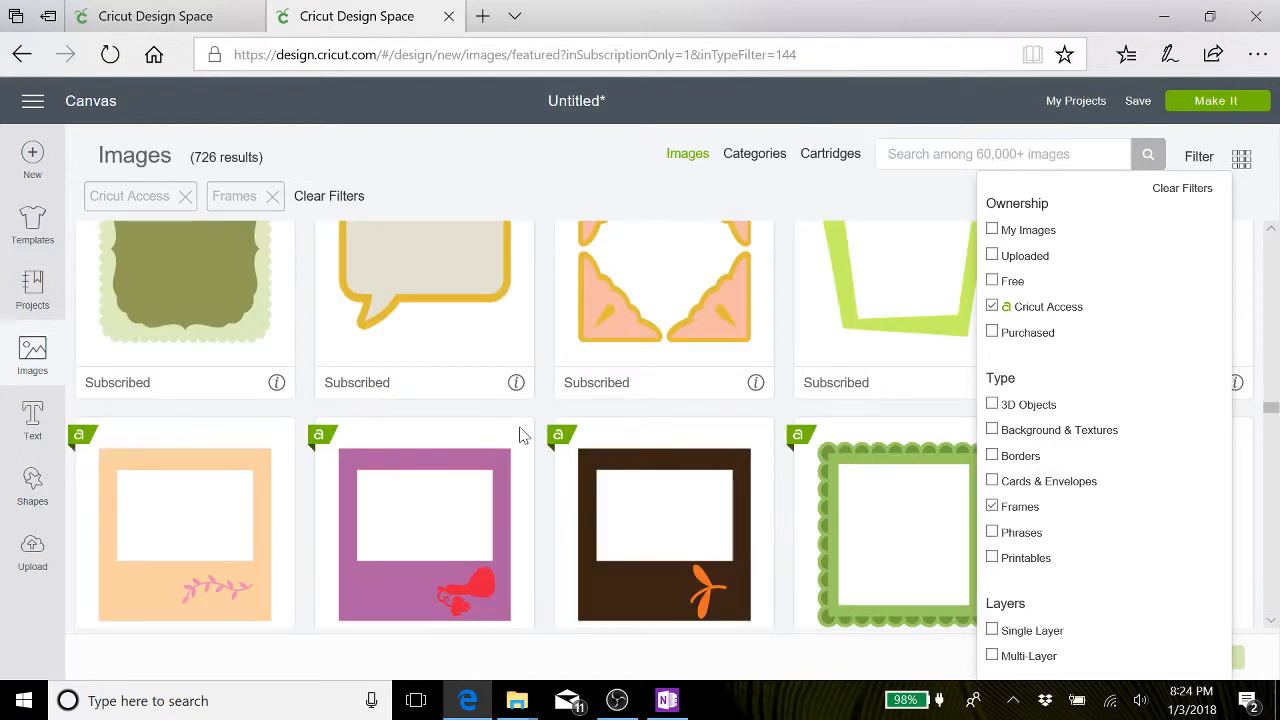
Insert the square frame with the olive bracket-shaped centre on a light green scalloped backing and ungroup its two layers.
{"action": "scroll", "coordinate": [183, 426], "scroll_direction": "up", "scroll_amount": 2}
{"action": "left_click", "coordinate": [183, 426]}
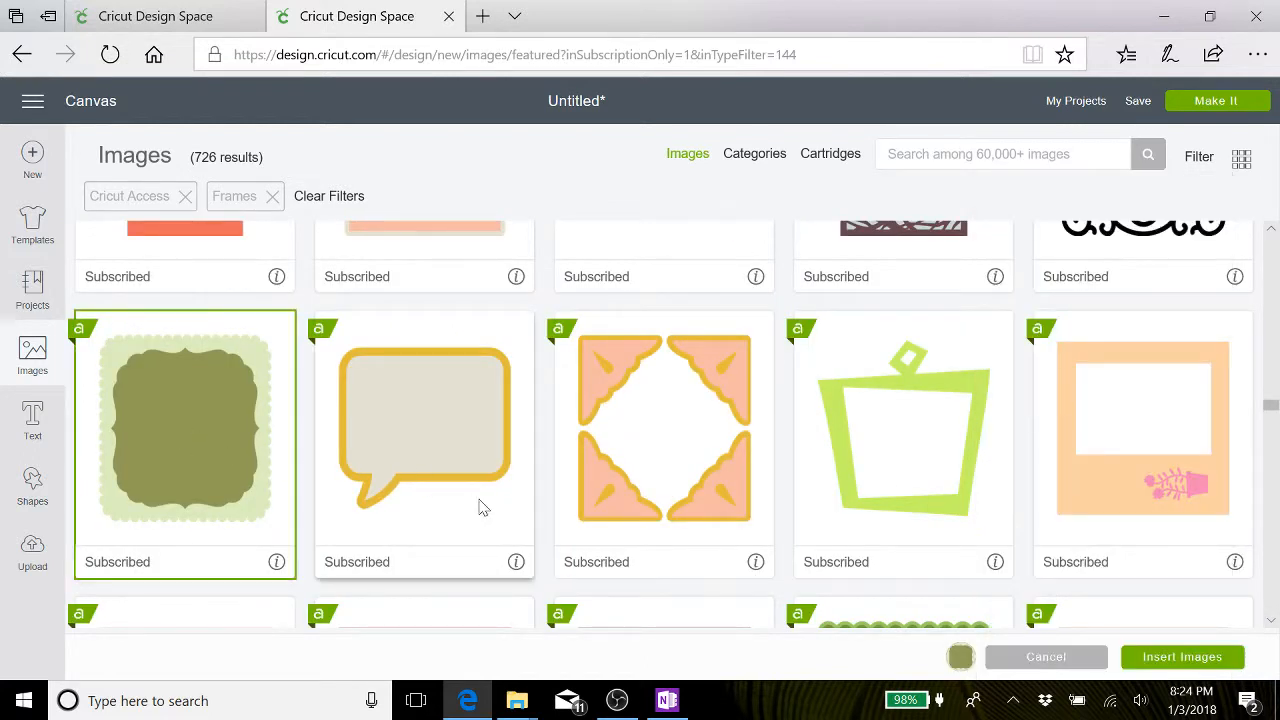
{"action": "left_click", "coordinate": [1182, 657]}
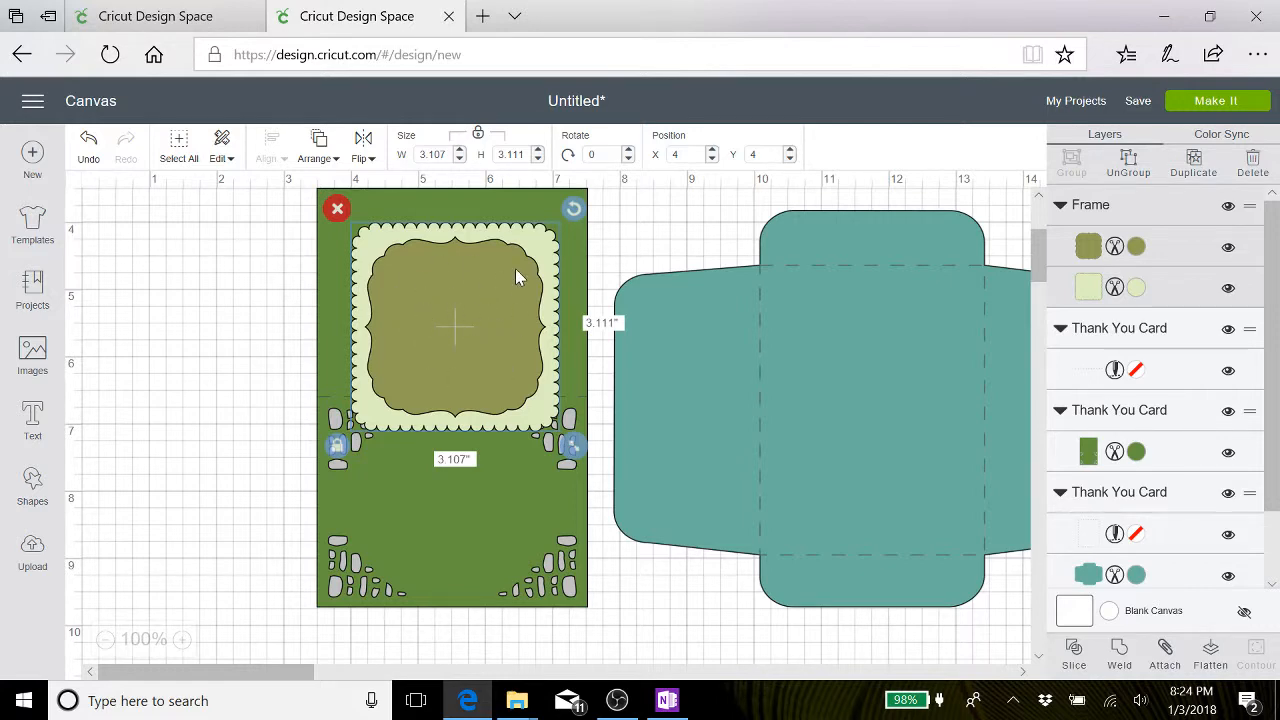
{"action": "left_click", "coordinate": [1129, 163]}
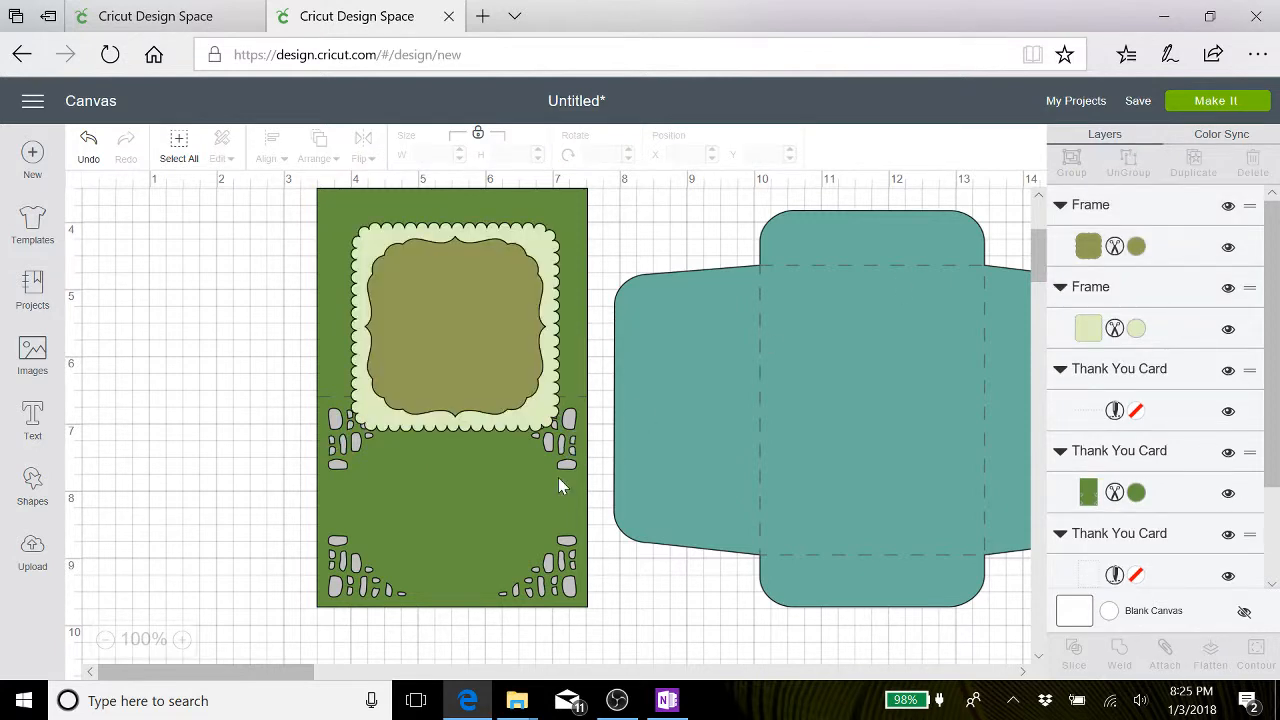
Preview the two frame layers separately and hide the light green scalloped backing, keeping the olive shape visible.
{"action": "left_click", "coordinate": [535, 245]}
{"action": "left_click", "coordinate": [535, 233]}
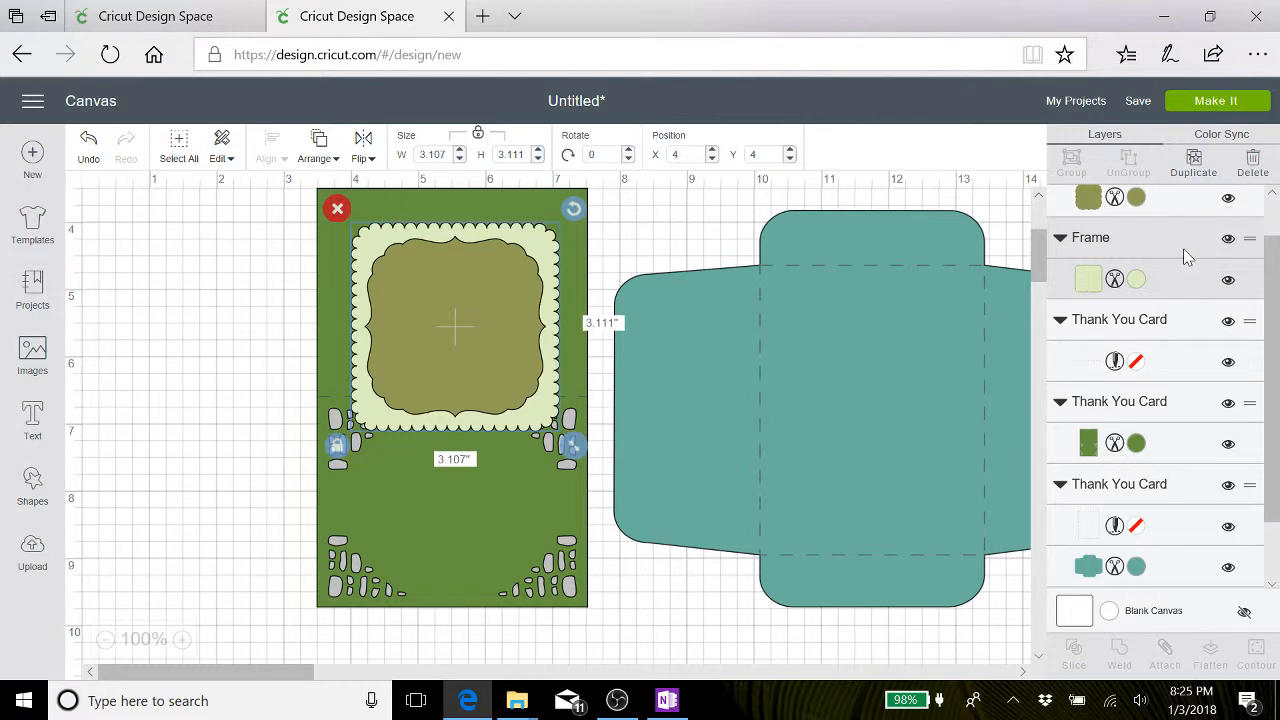
{"action": "scroll", "coordinate": [1220, 250], "scroll_direction": "up", "scroll_amount": 1}
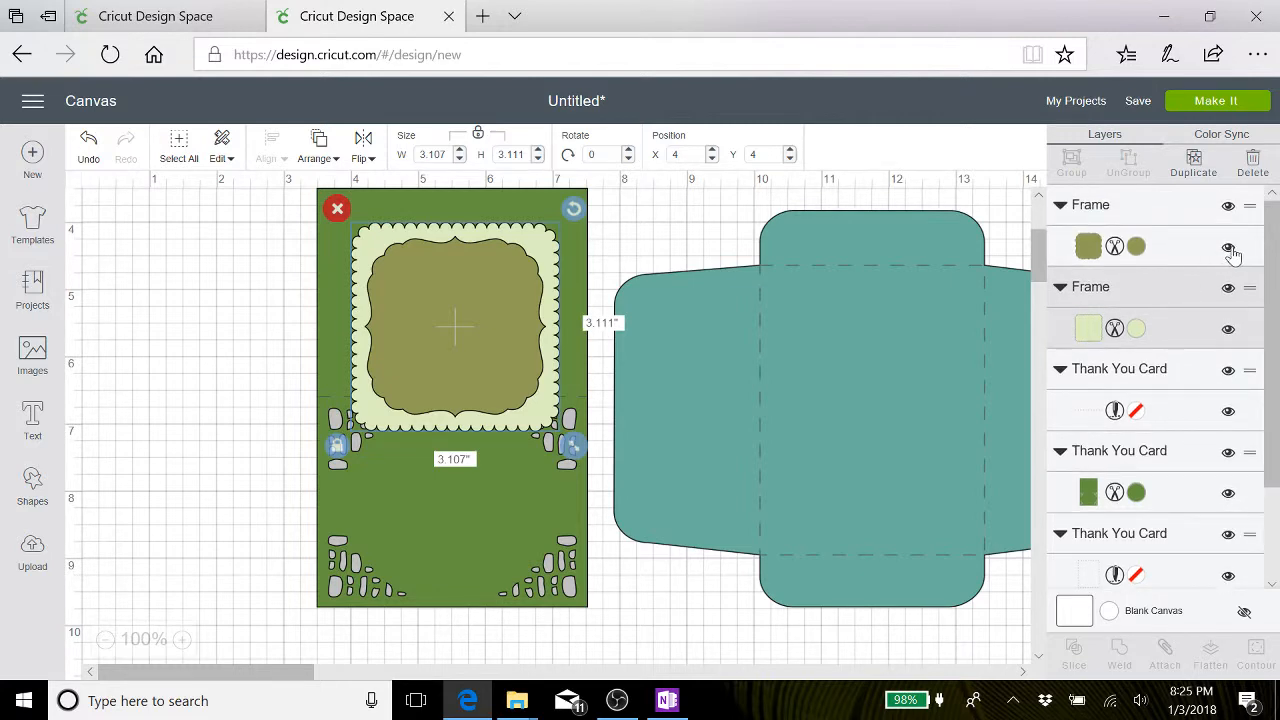
{"action": "left_click", "coordinate": [1229, 249]}
{"action": "left_click", "coordinate": [1229, 249]}
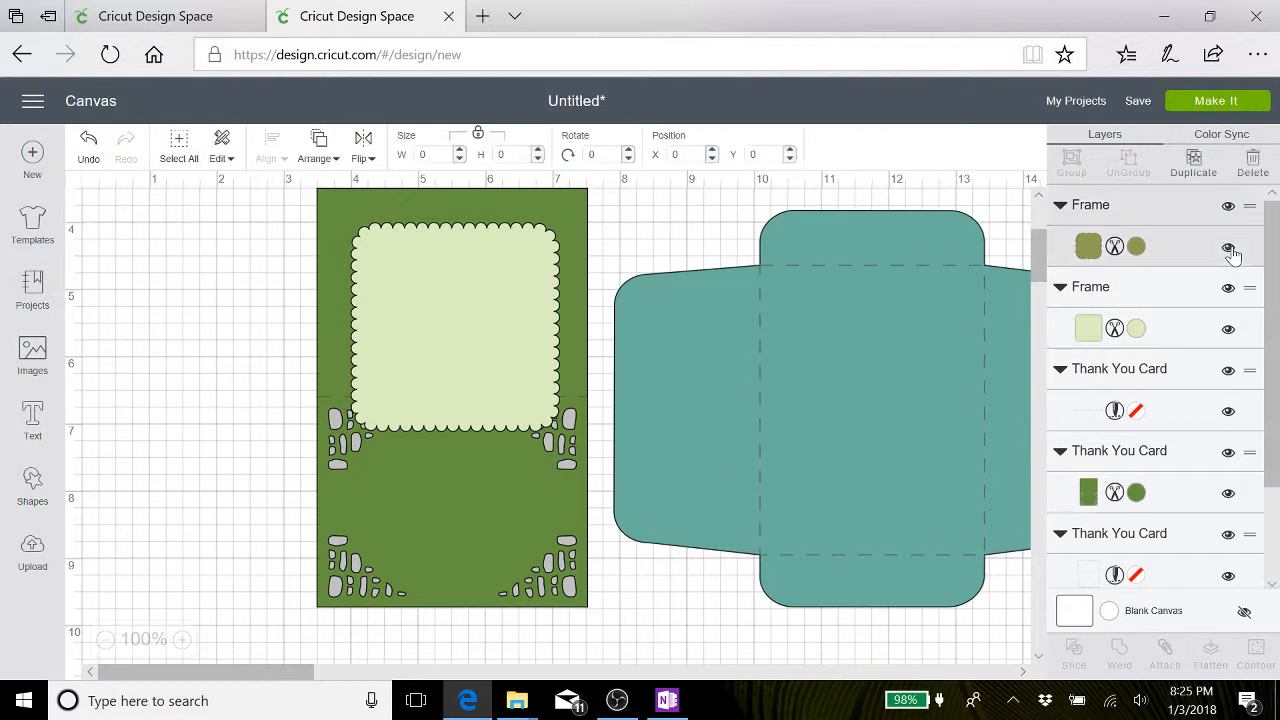
{"action": "left_click", "coordinate": [1229, 329]}
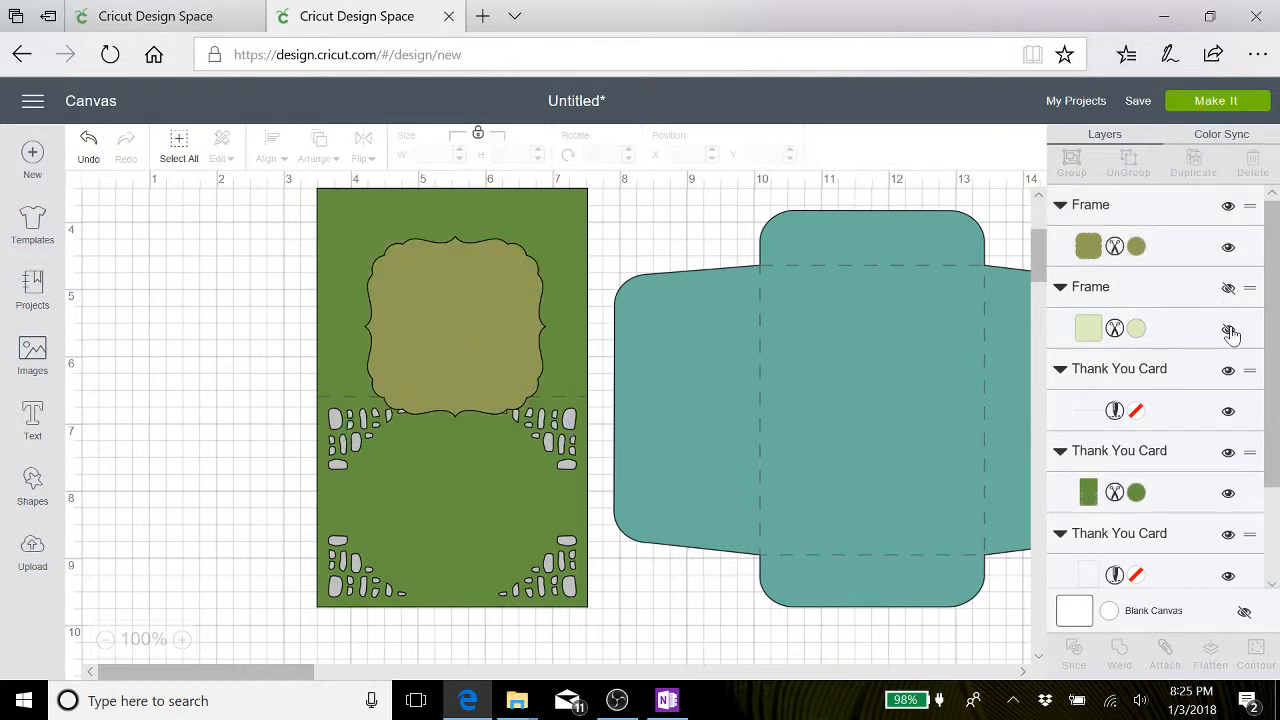
{"action": "left_click", "coordinate": [1230, 331]}
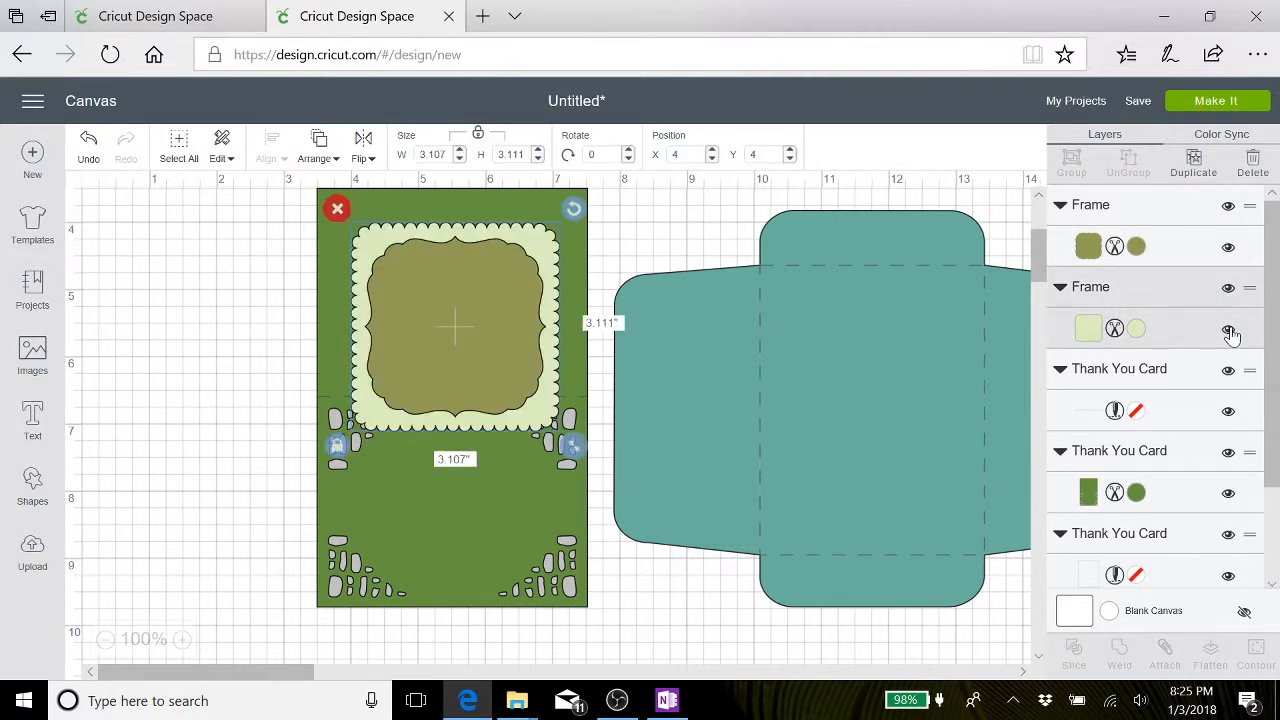
{"action": "left_click", "coordinate": [1229, 330]}
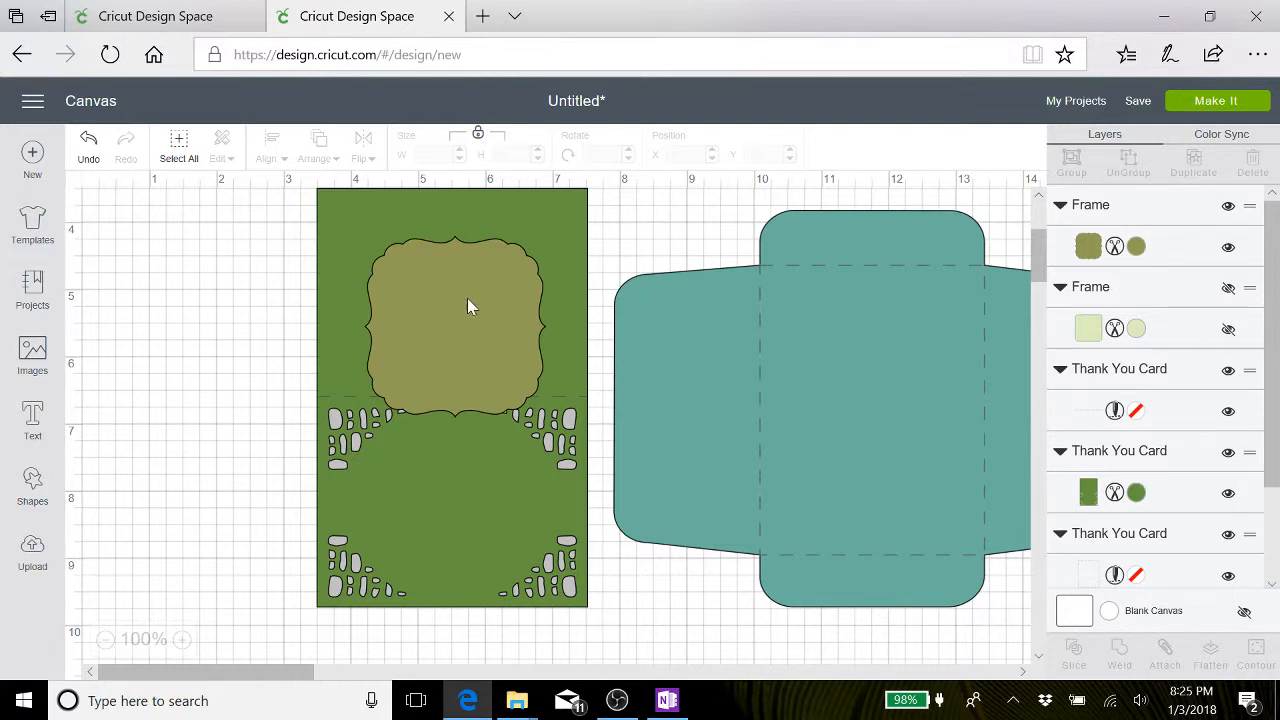
Move the olive frame between the corner cut-outs on the card front and scale it to about 2.32 in square, centred there.
{"action": "left_click_drag", "start_coordinate": [468, 298], "coordinate": [466, 475]}
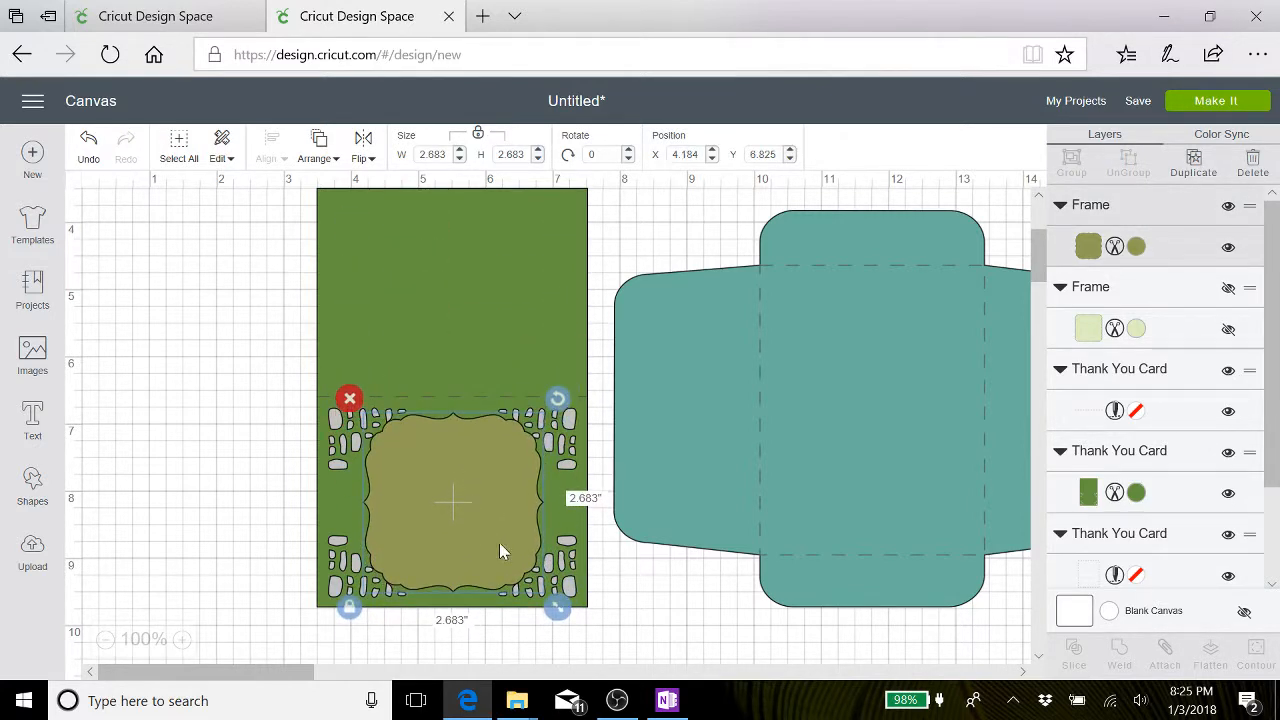
{"action": "left_click_drag", "start_coordinate": [558, 606], "coordinate": [538, 590]}
{"action": "left_click_drag", "start_coordinate": [445, 497], "coordinate": [458, 502]}
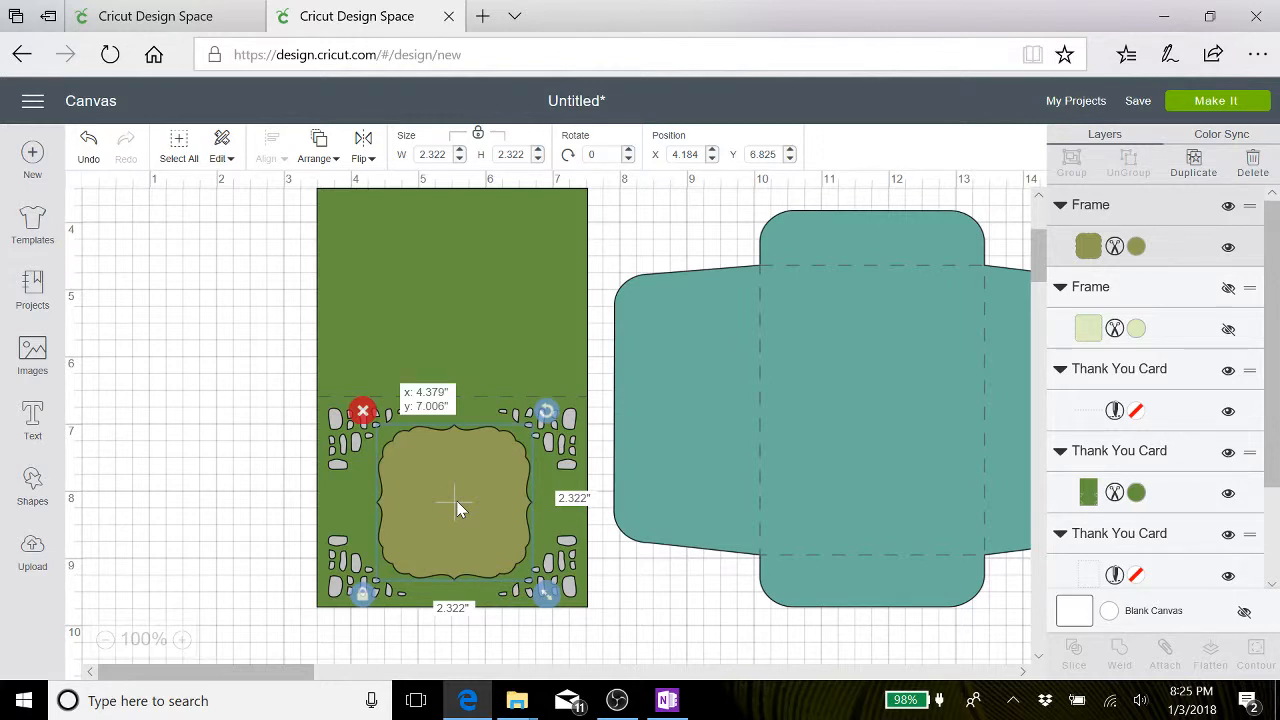
{"action": "left_click_drag", "start_coordinate": [459, 509], "coordinate": [459, 509]}
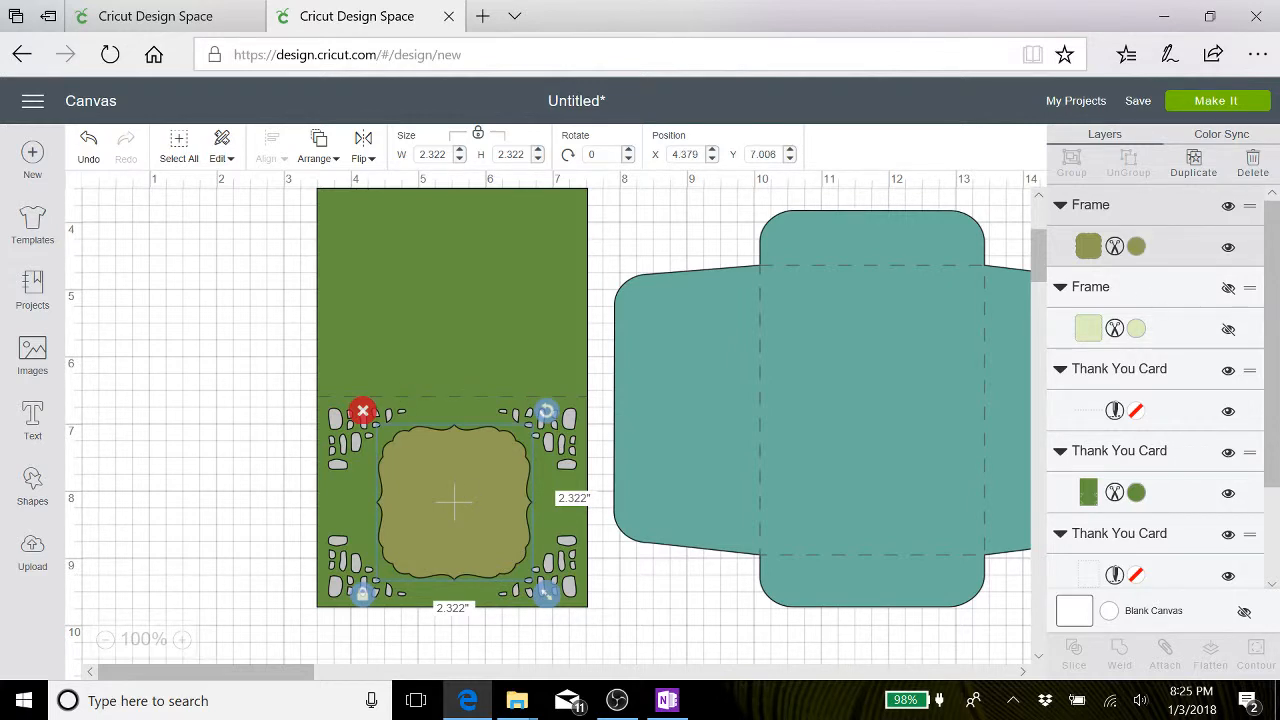
Recolour the olive frame pale yellow, #F3E39C.
{"action": "left_click", "coordinate": [1088, 246]}
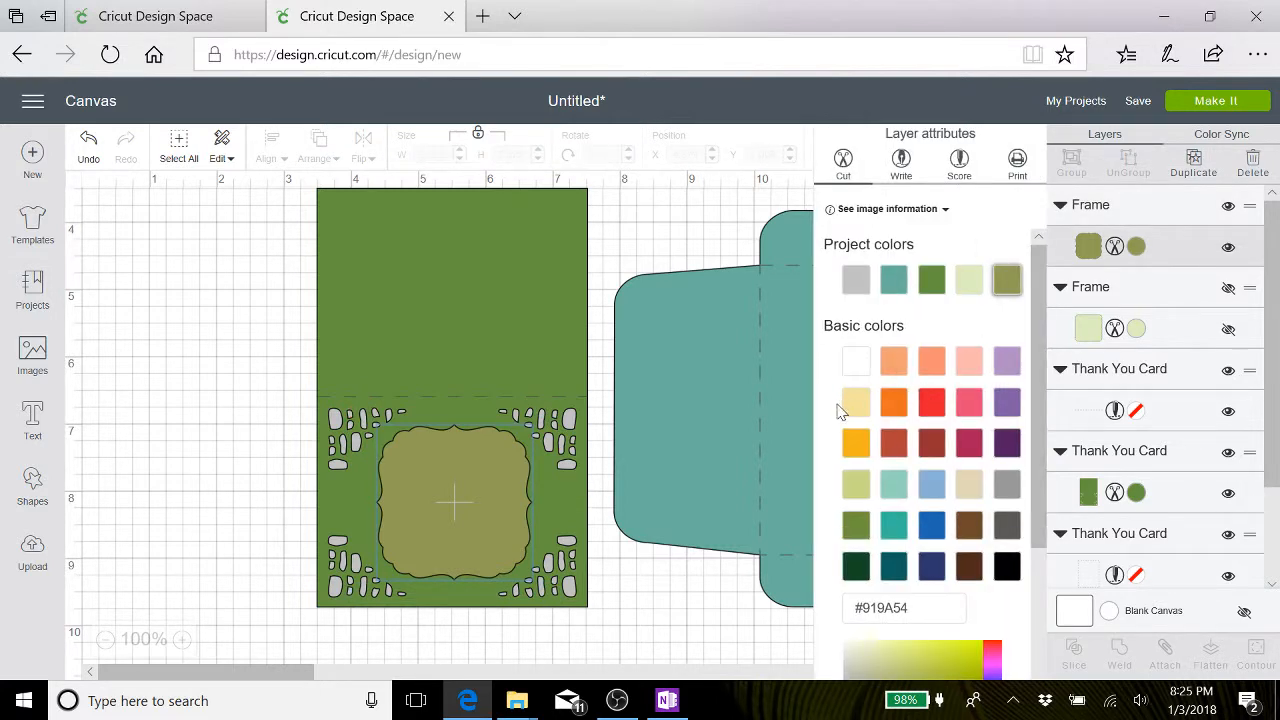
{"action": "left_click", "coordinate": [856, 405]}
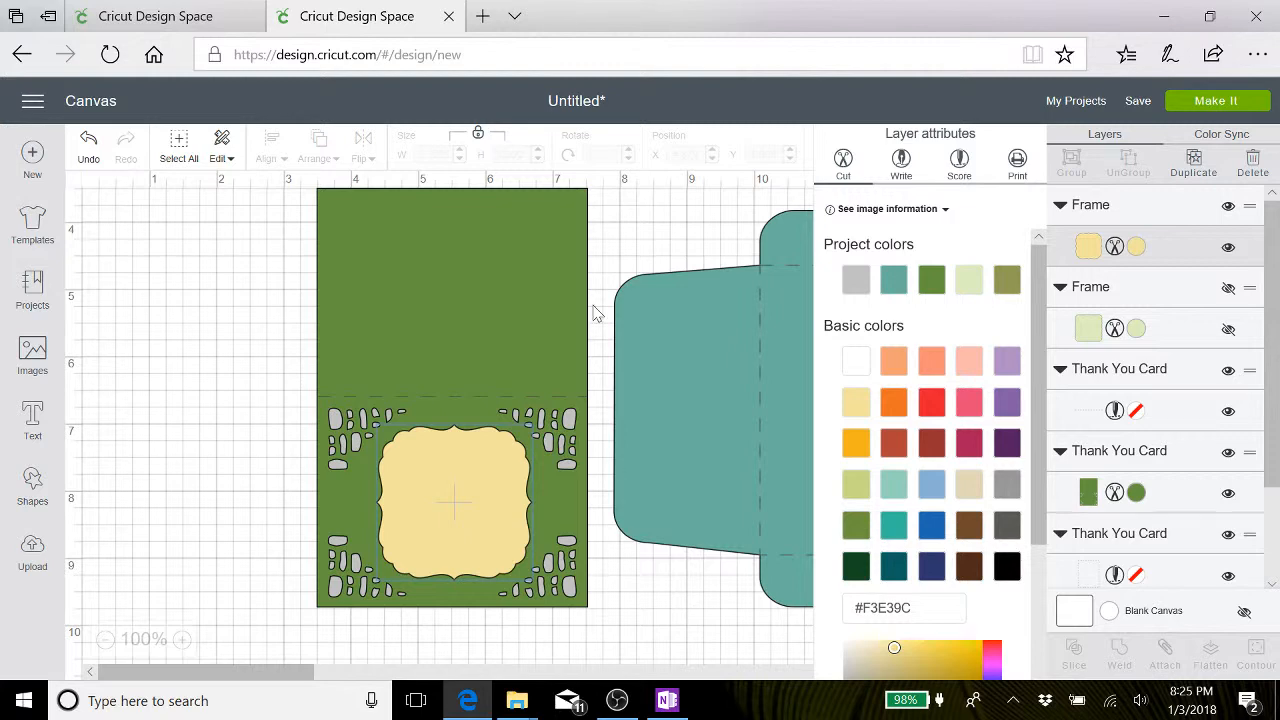
{"action": "left_click", "coordinate": [522, 311]}
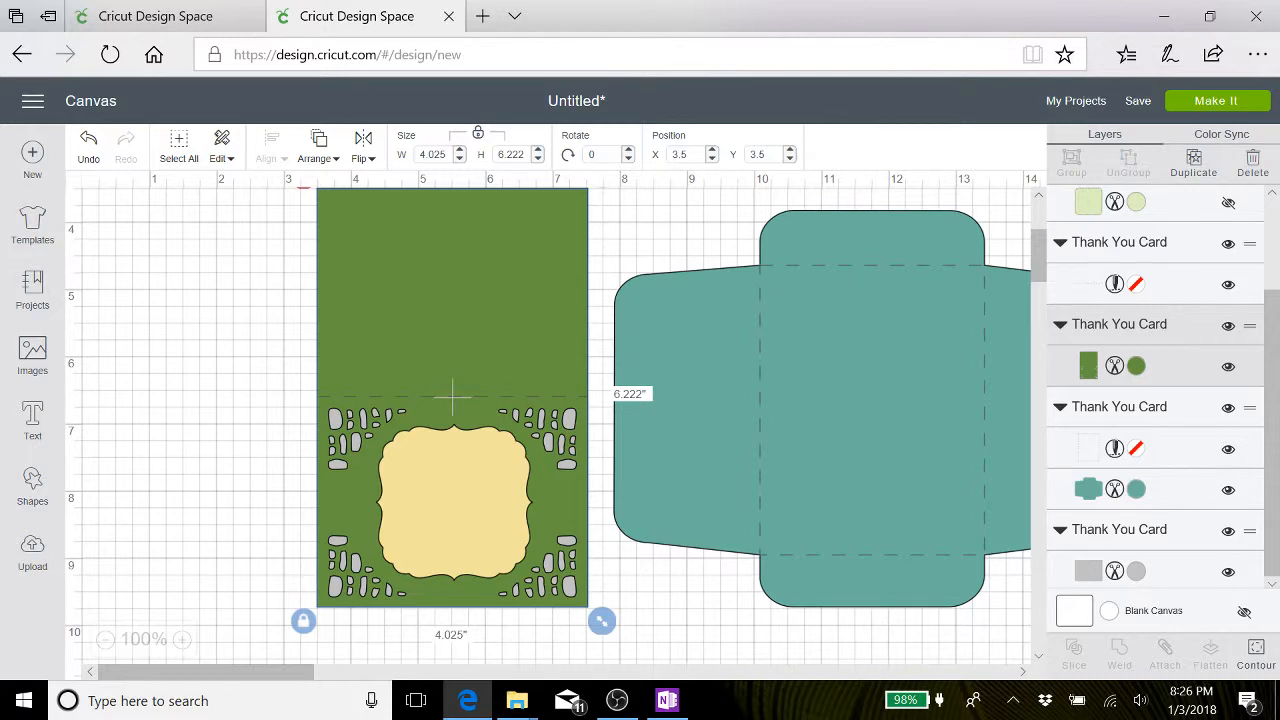
Recolour the teal envelope layer to Fuchsia, #AA1E58.
{"action": "left_click", "coordinate": [1136, 488]}
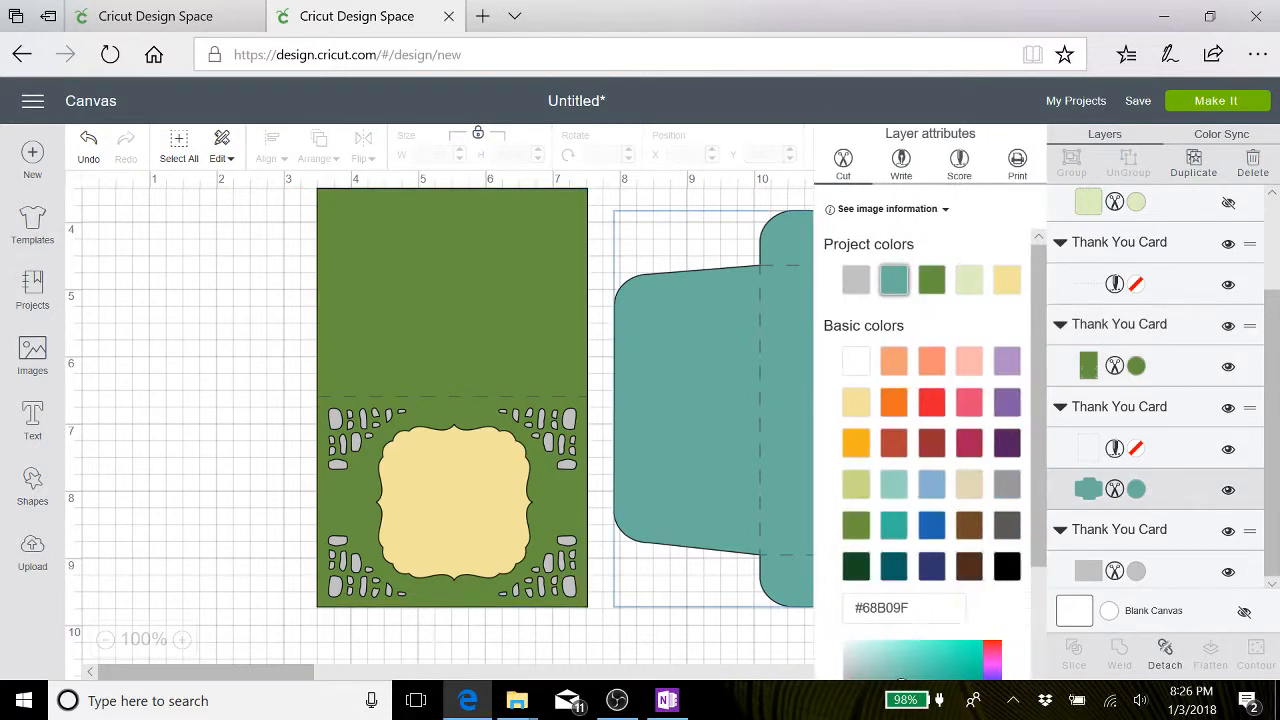
{"action": "left_click", "coordinate": [970, 447]}
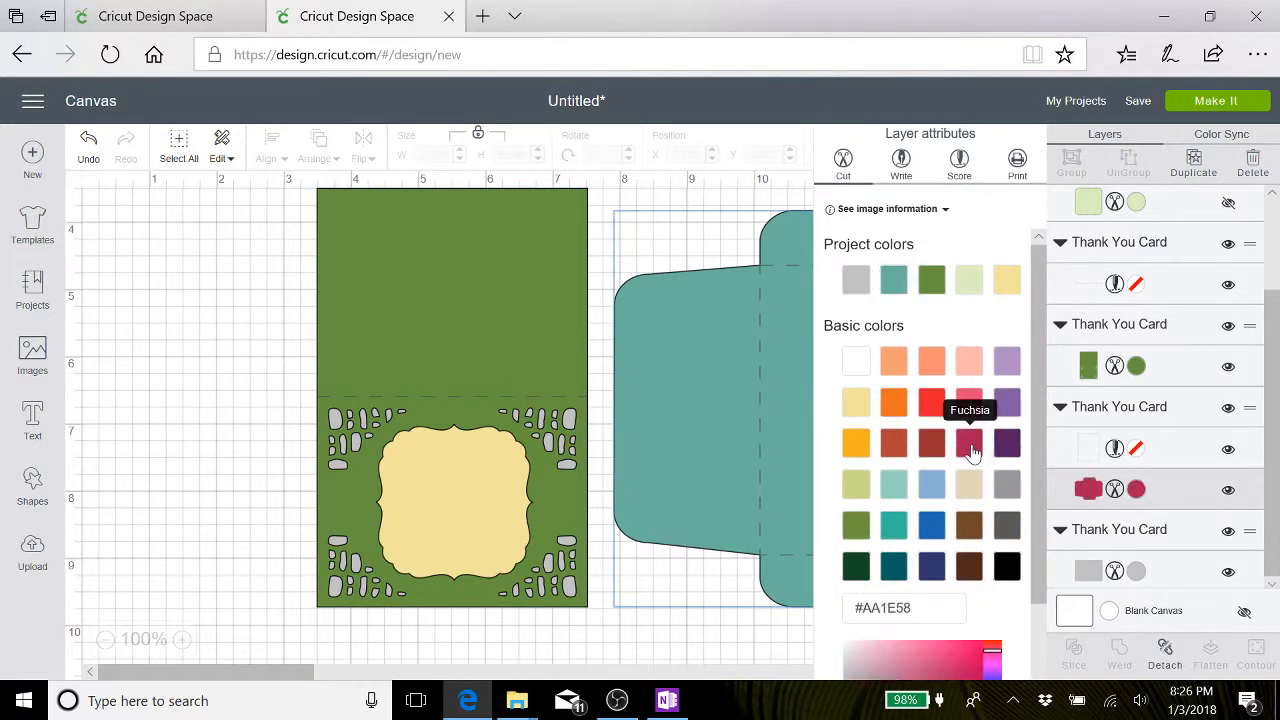
{"action": "left_click", "coordinate": [673, 633]}
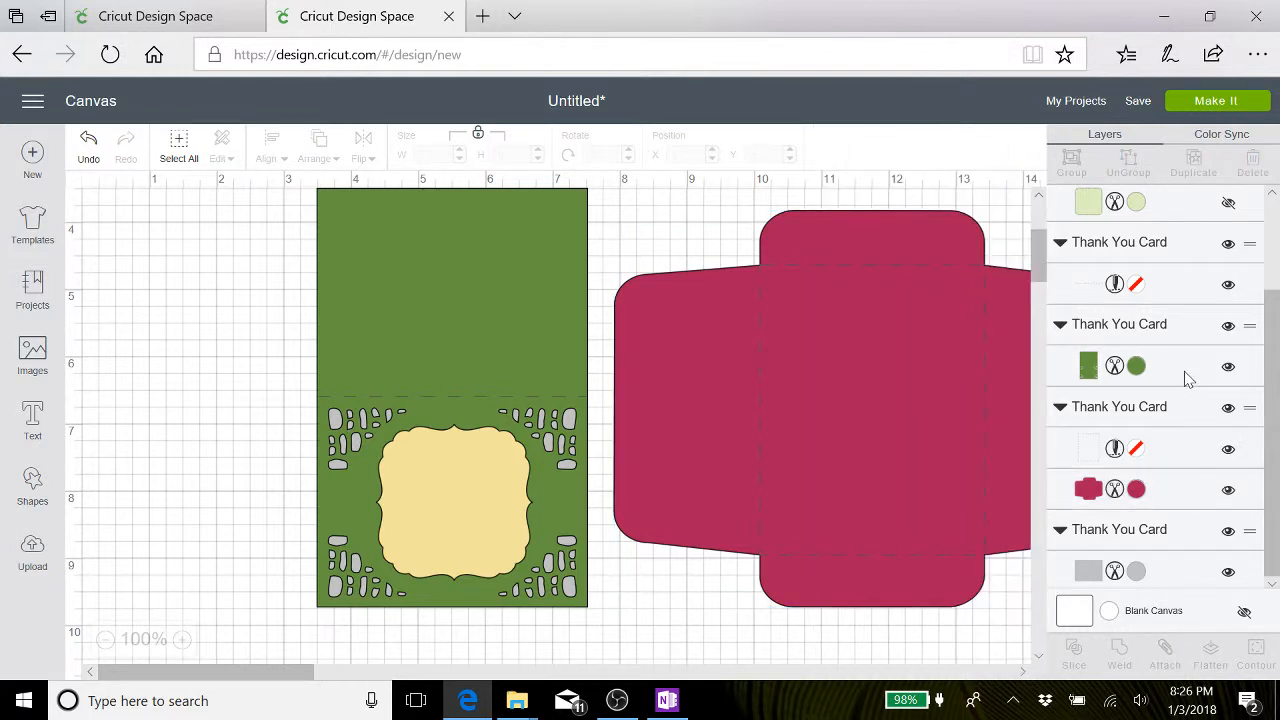
Check the yellow frame's selection and nudge the green card base to about X 3.458, Y 3.486.
{"action": "scroll", "coordinate": [1187, 378], "scroll_direction": "up", "scroll_amount": 3}
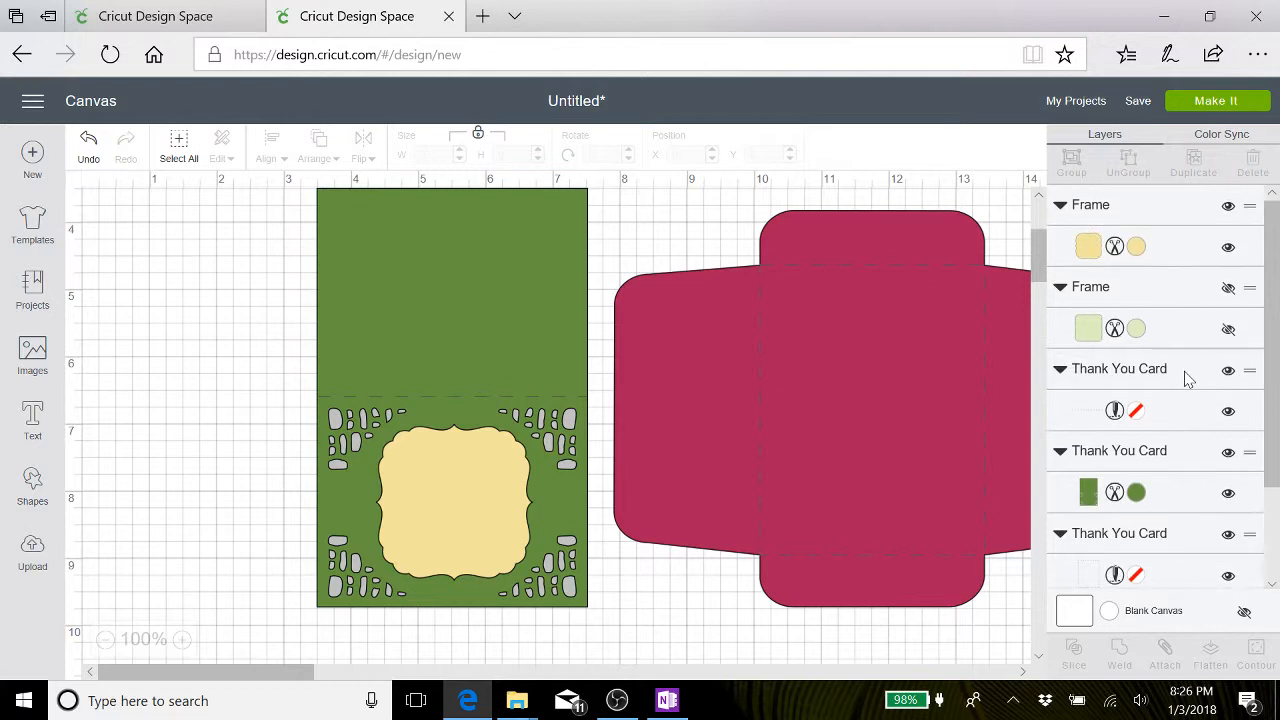
{"action": "left_click", "coordinate": [449, 497]}
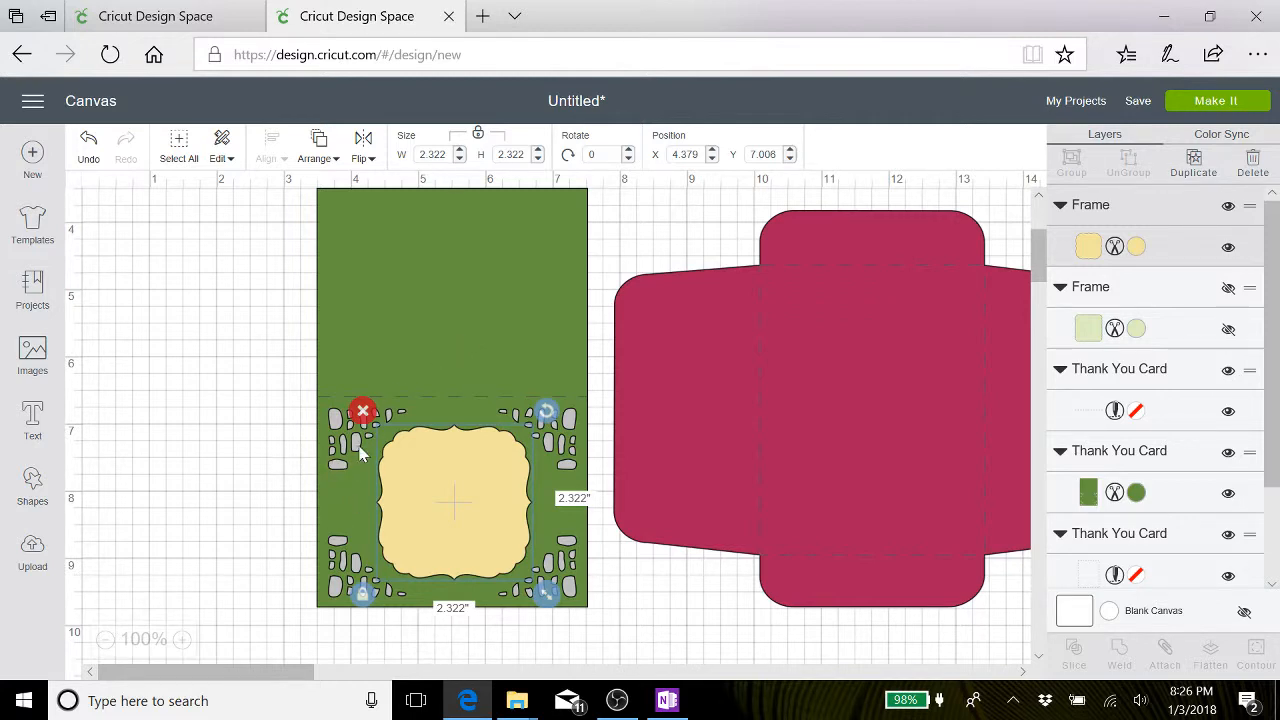
{"action": "left_click", "coordinate": [262, 474]}
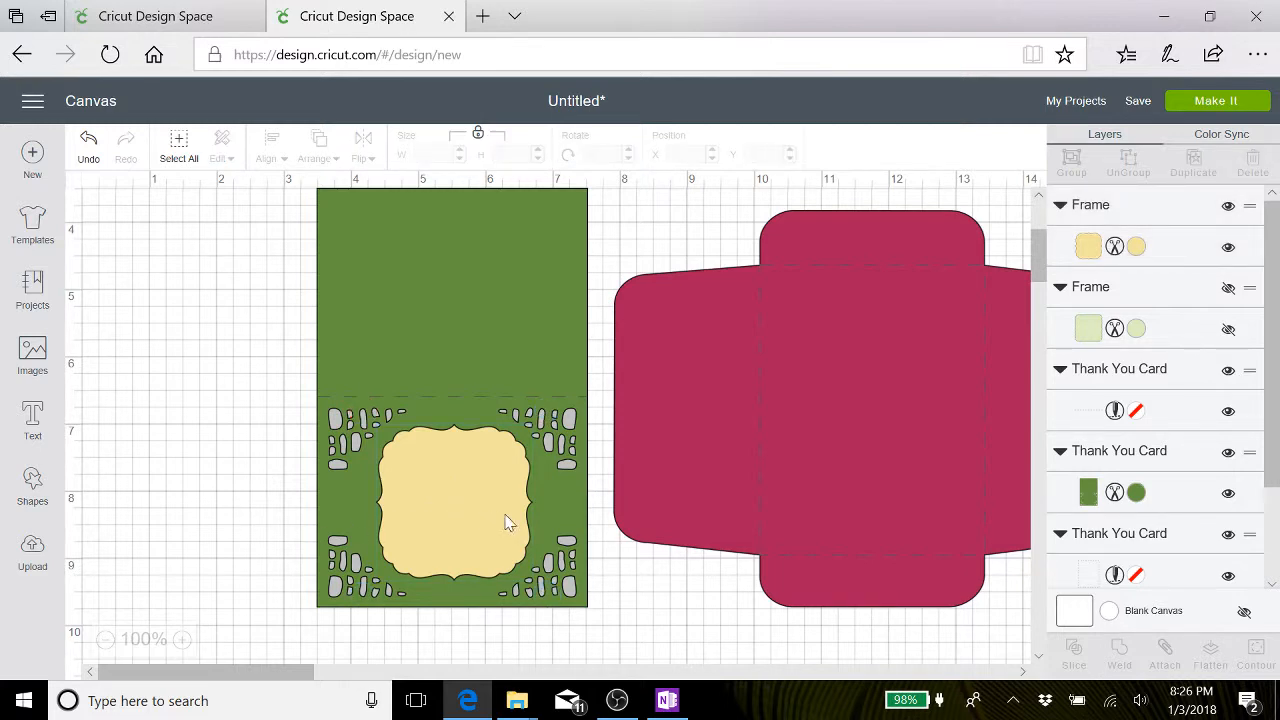
{"action": "mouse_move", "coordinate": [561, 506]}
{"action": "left_mouse_down"}
{"action": "mouse_move", "coordinate": [604, 525]}
{"action": "mouse_move", "coordinate": [563, 494]}
{"action": "mouse_move", "coordinate": [561, 506]}
{"action": "left_mouse_up"}
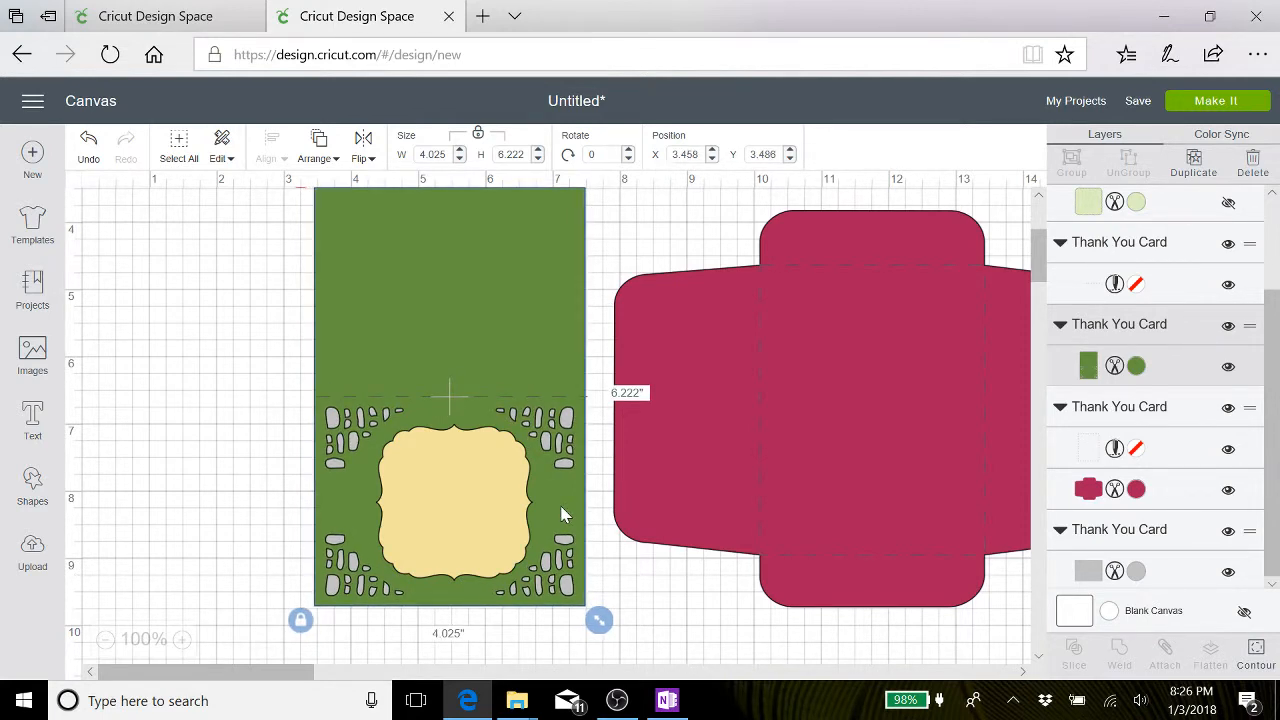
{"action": "left_click", "coordinate": [238, 516]}
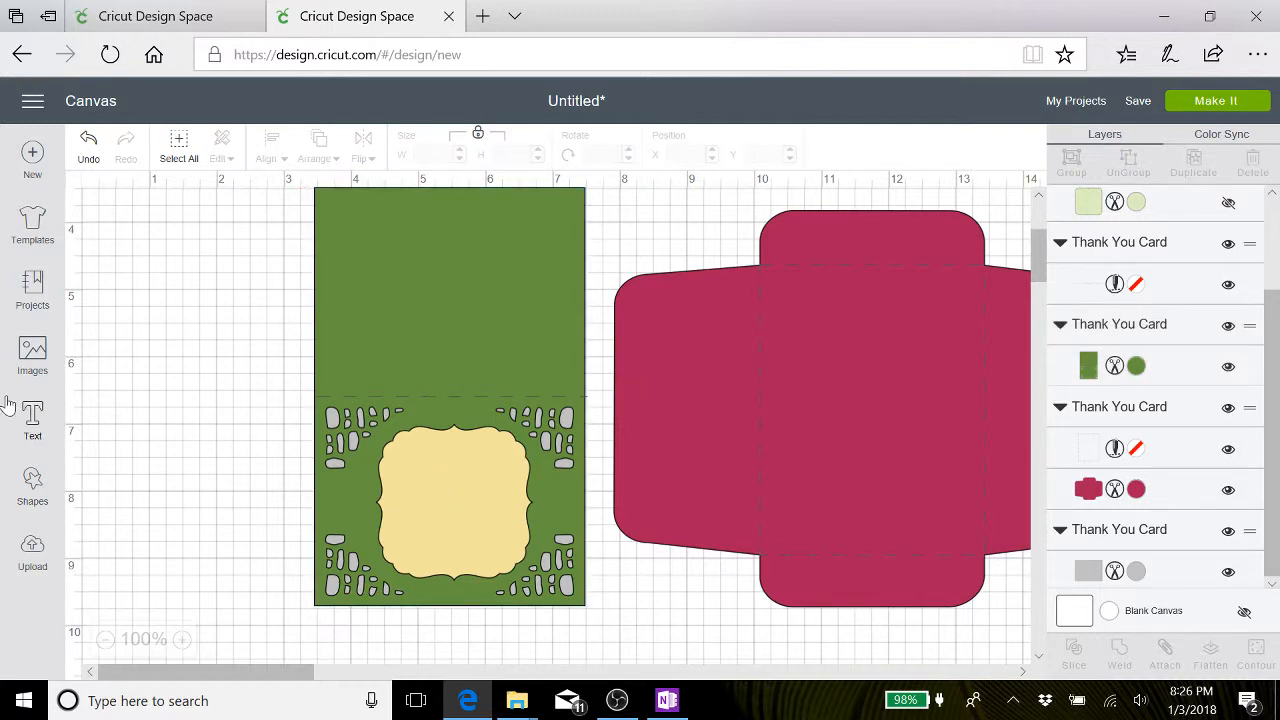
Add a text object reading "Thank You", with each word on its own line.
{"action": "left_click", "coordinate": [33, 420]}
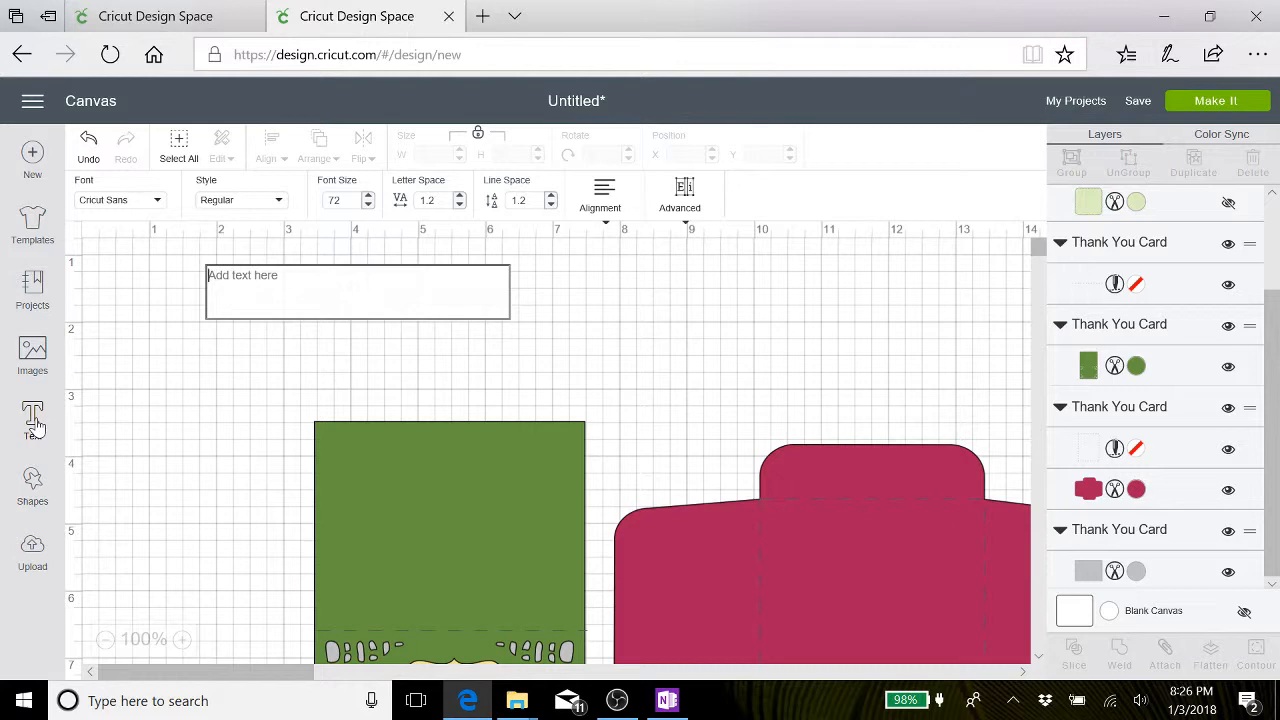
{"action": "type", "text": "Th"}
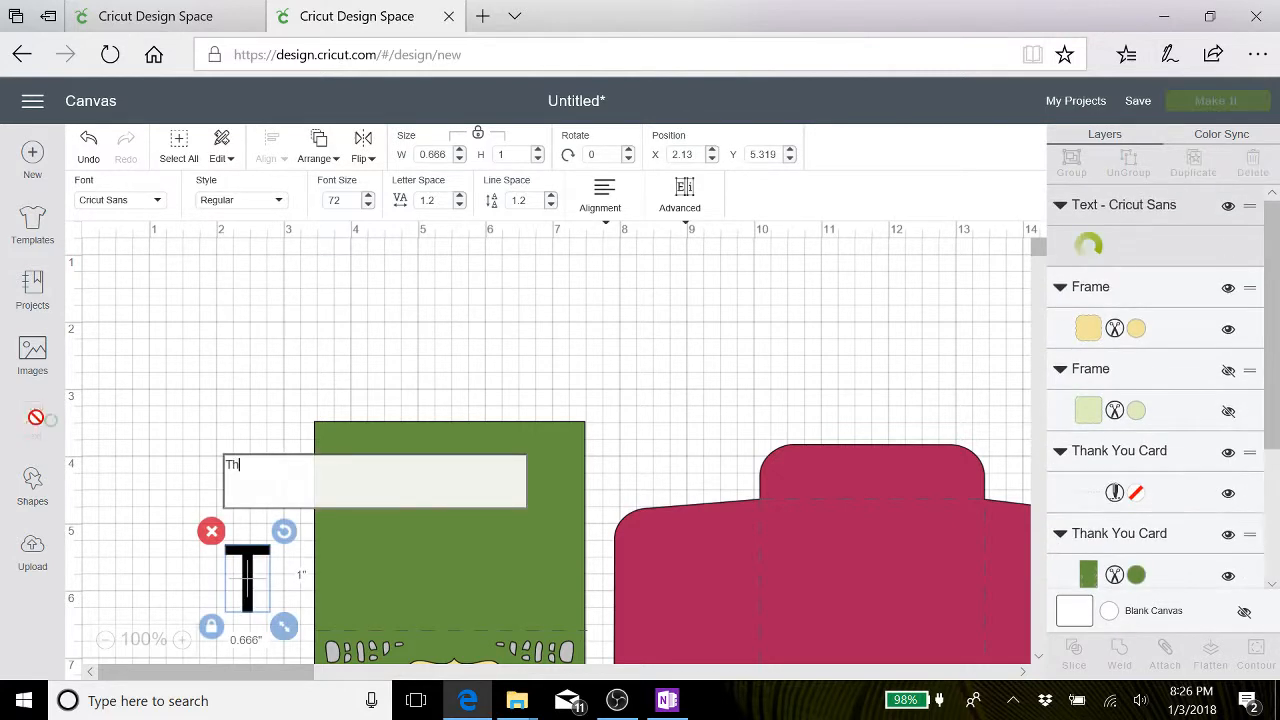
{"action": "type", "text": "ank "}
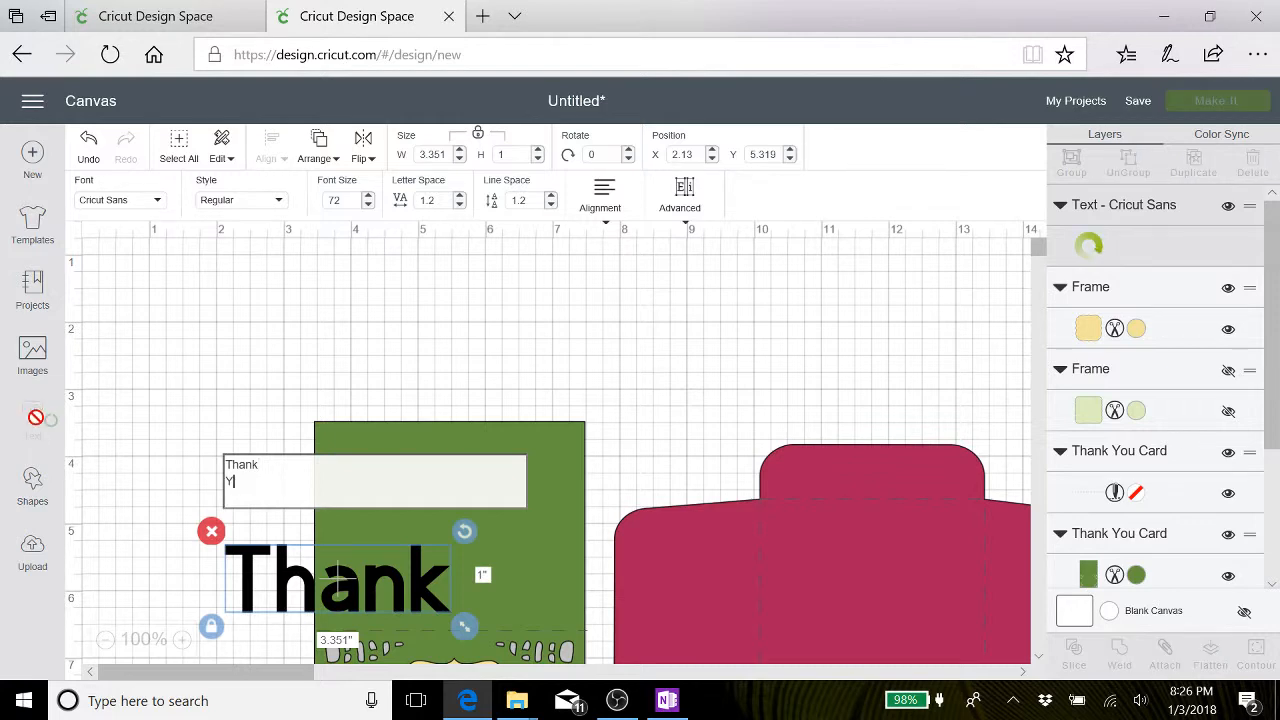
{"action": "type", "text": "You"}
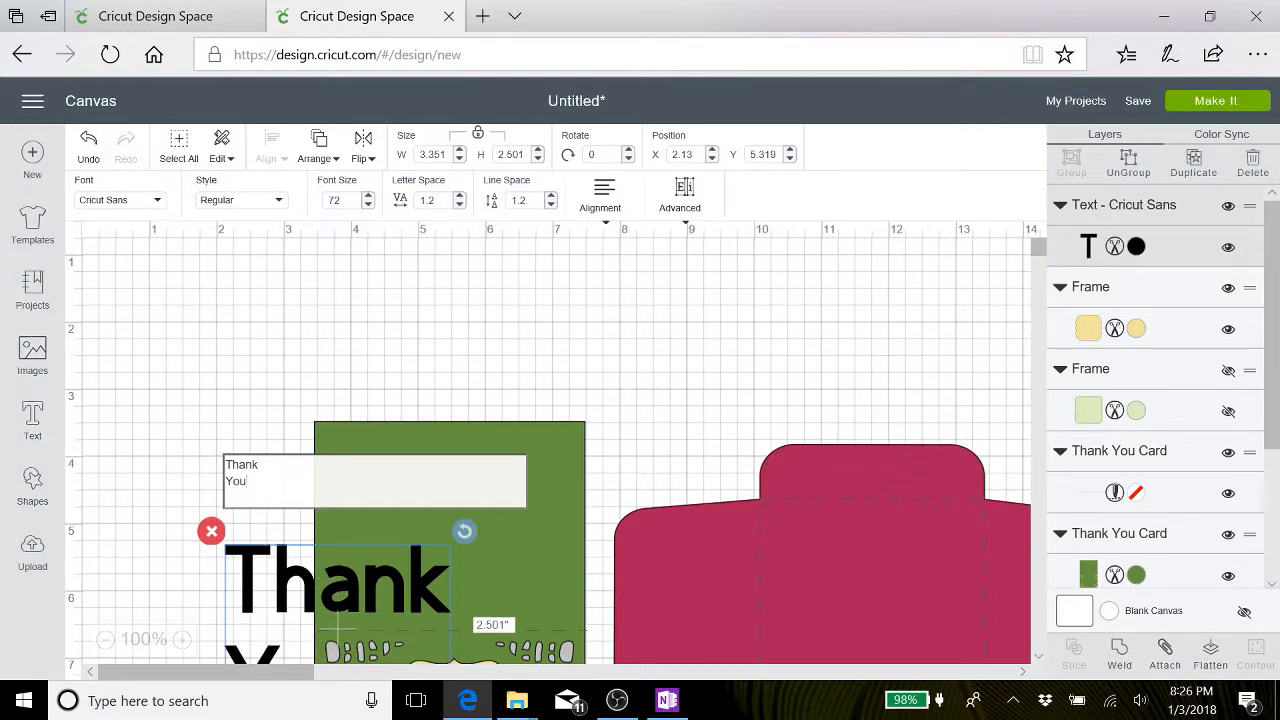
Move the "Thank You" text up to about X 1.672, Y 2.417 and centre-align its two lines.
{"action": "left_click_drag", "start_coordinate": [272, 571], "coordinate": [220, 309]}
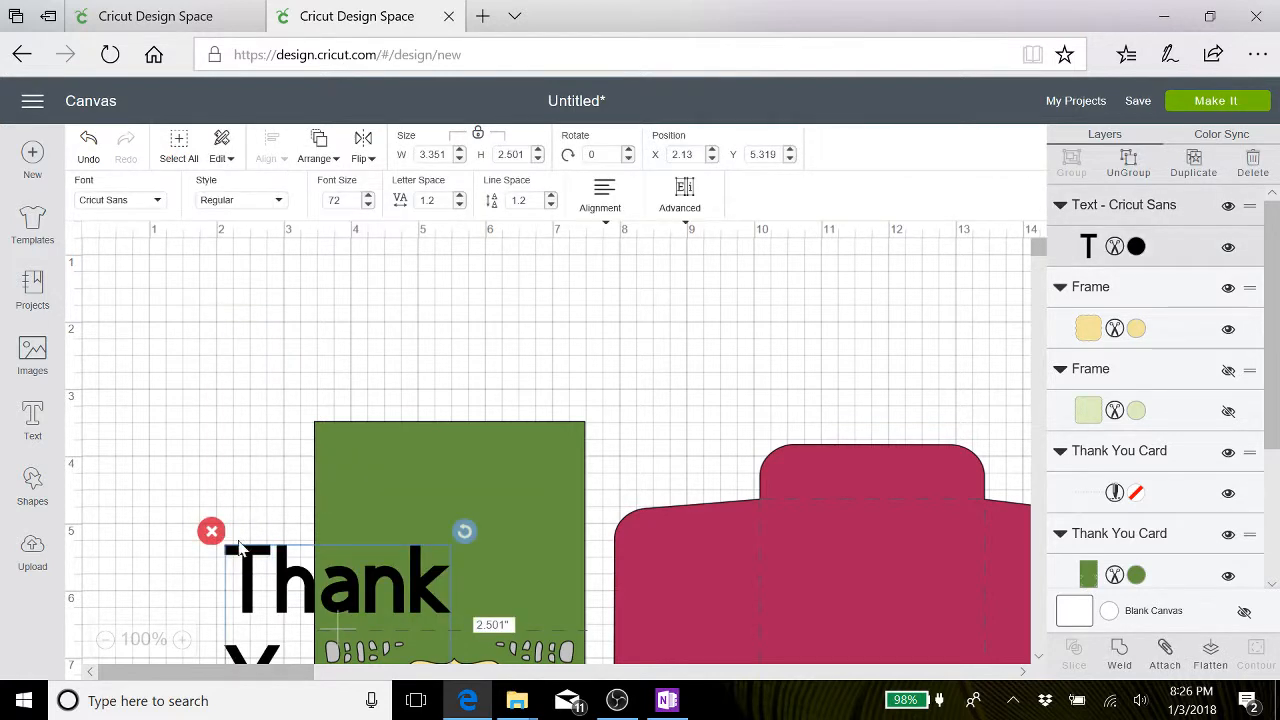
{"action": "left_click", "coordinate": [277, 623]}
{"action": "left_click_drag", "start_coordinate": [289, 608], "coordinate": [258, 403]}
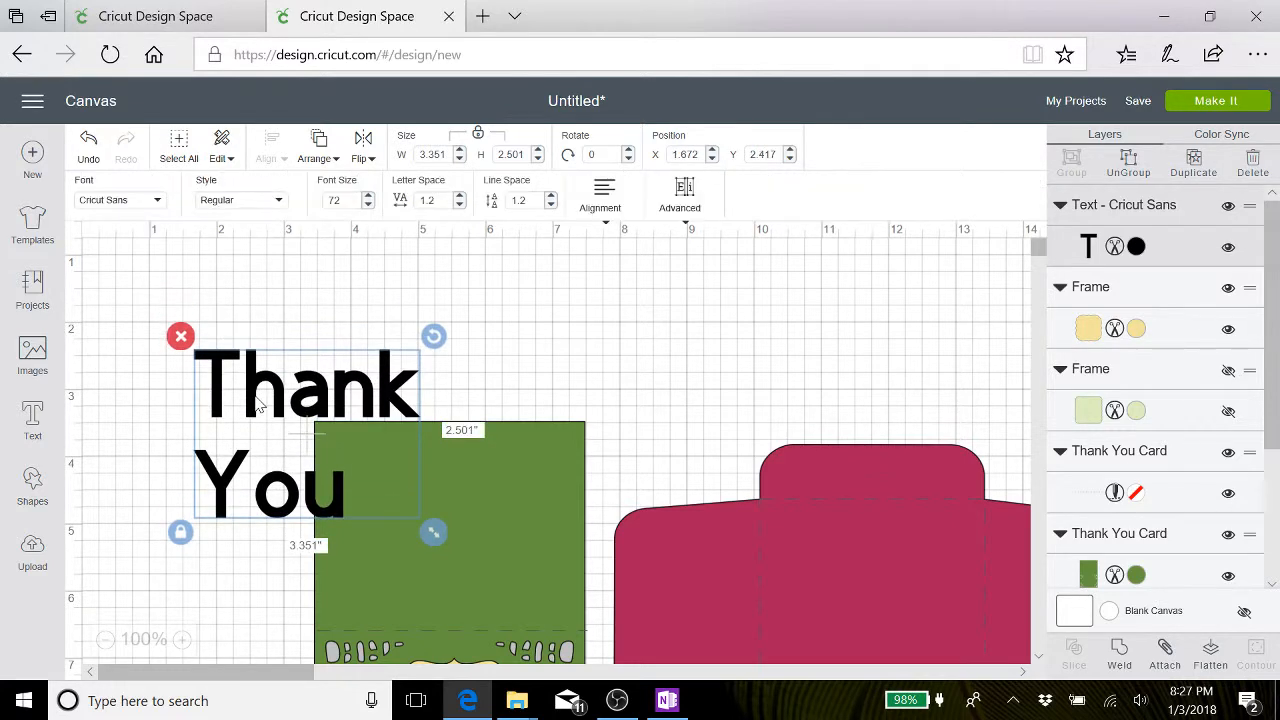
{"action": "left_click", "coordinate": [604, 200]}
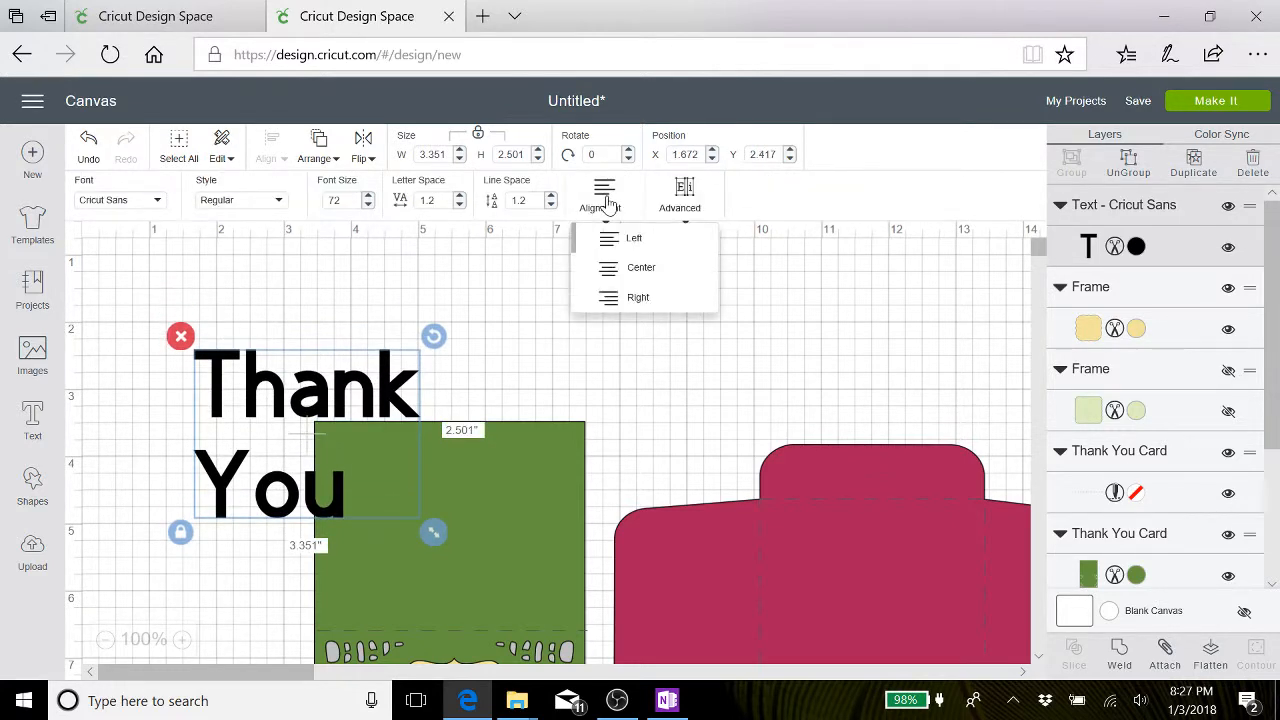
{"action": "left_click", "coordinate": [641, 268]}
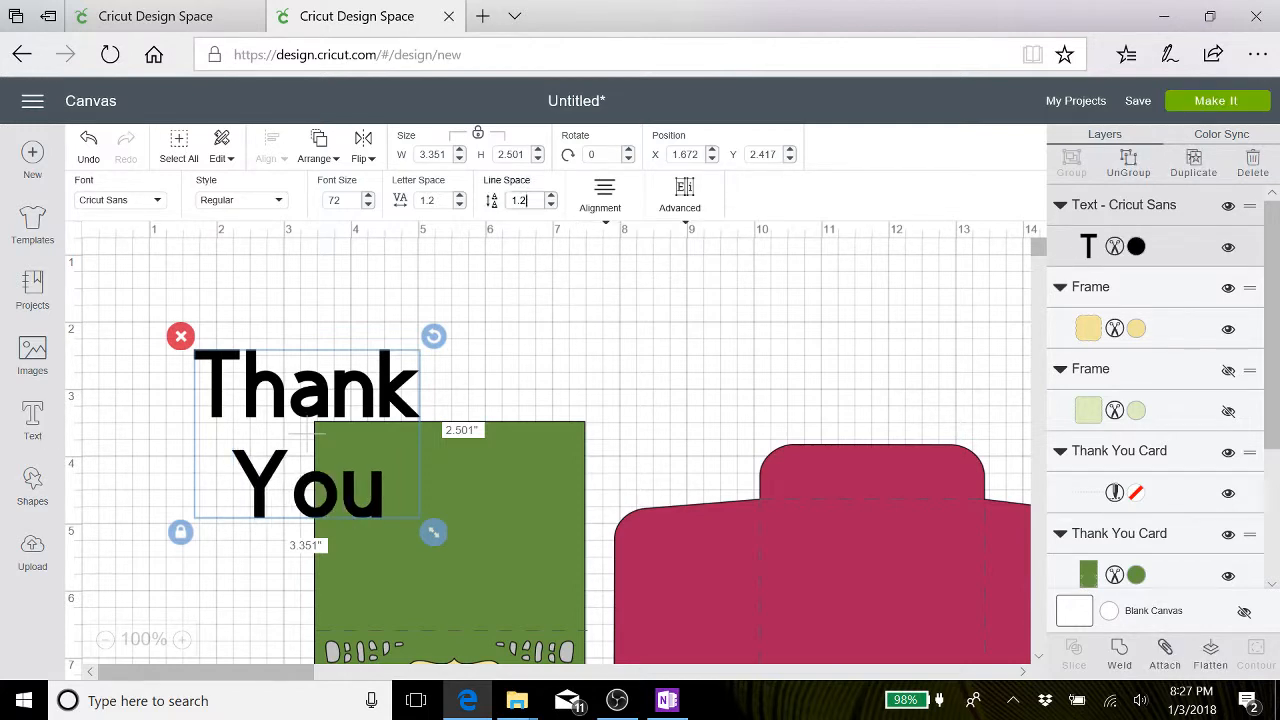
Try line spacings of 2 and 3 on the text, set it to -1, and move the text to about X 1.256, Y 3.139.
{"action": "key", "text": "ctrl+a"}
{"action": "type", "text": "2"}
{"action": "key", "text": "Return"}
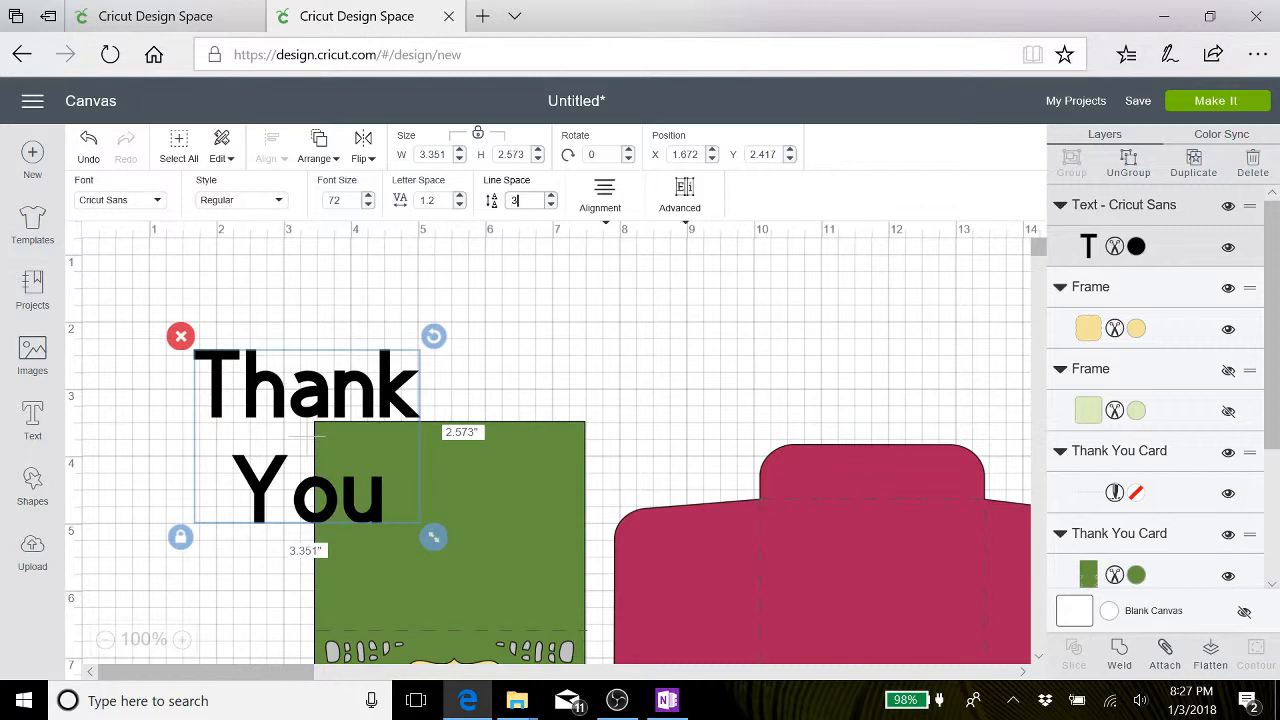
{"action": "type", "text": "3"}
{"action": "key", "text": "Return"}
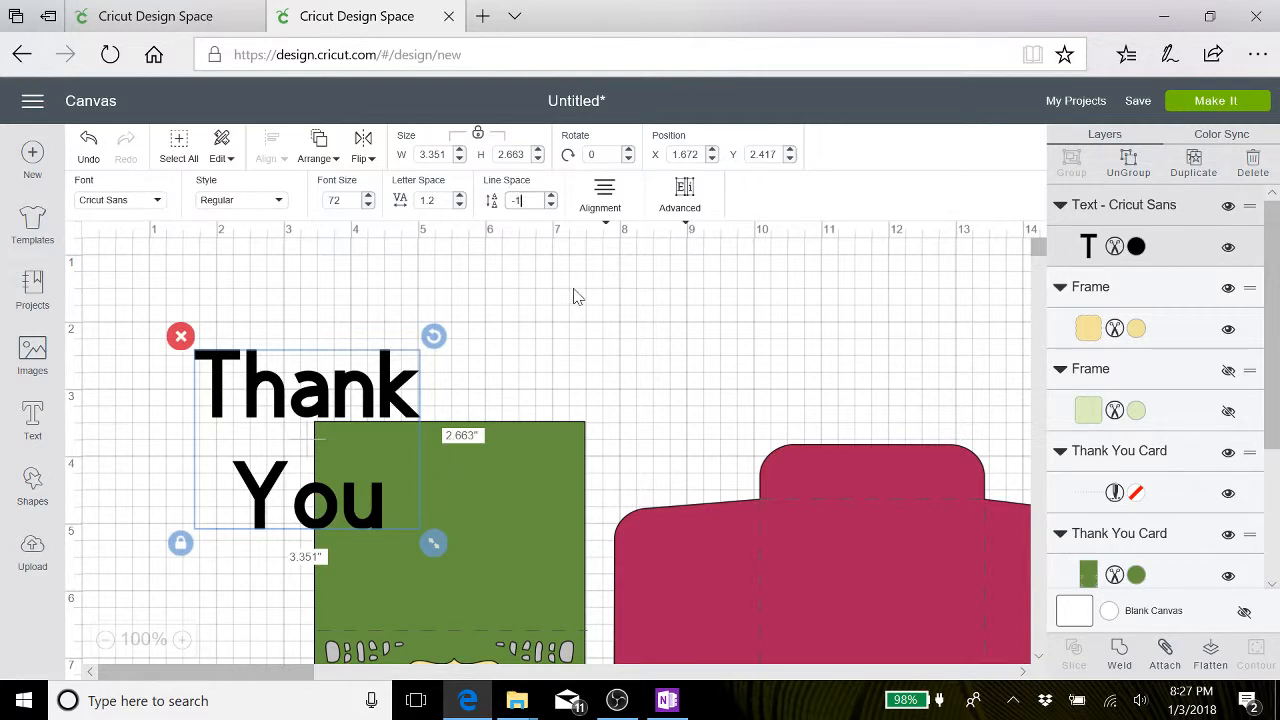
{"action": "key", "text": "Return"}
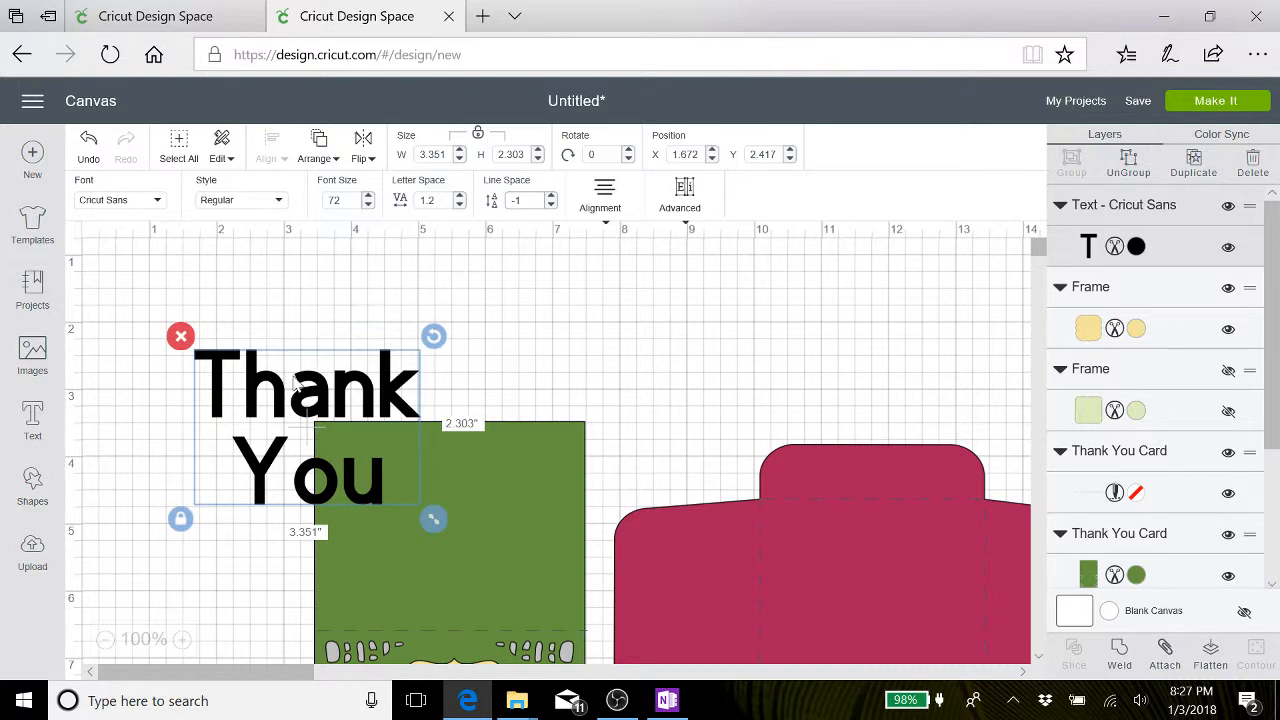
{"action": "left_click_drag", "start_coordinate": [296, 384], "coordinate": [264, 432]}
Filter the font list for the "Thank You" text by My Fonts, Writing and Single-Layer.
{"action": "left_click", "coordinate": [157, 203]}
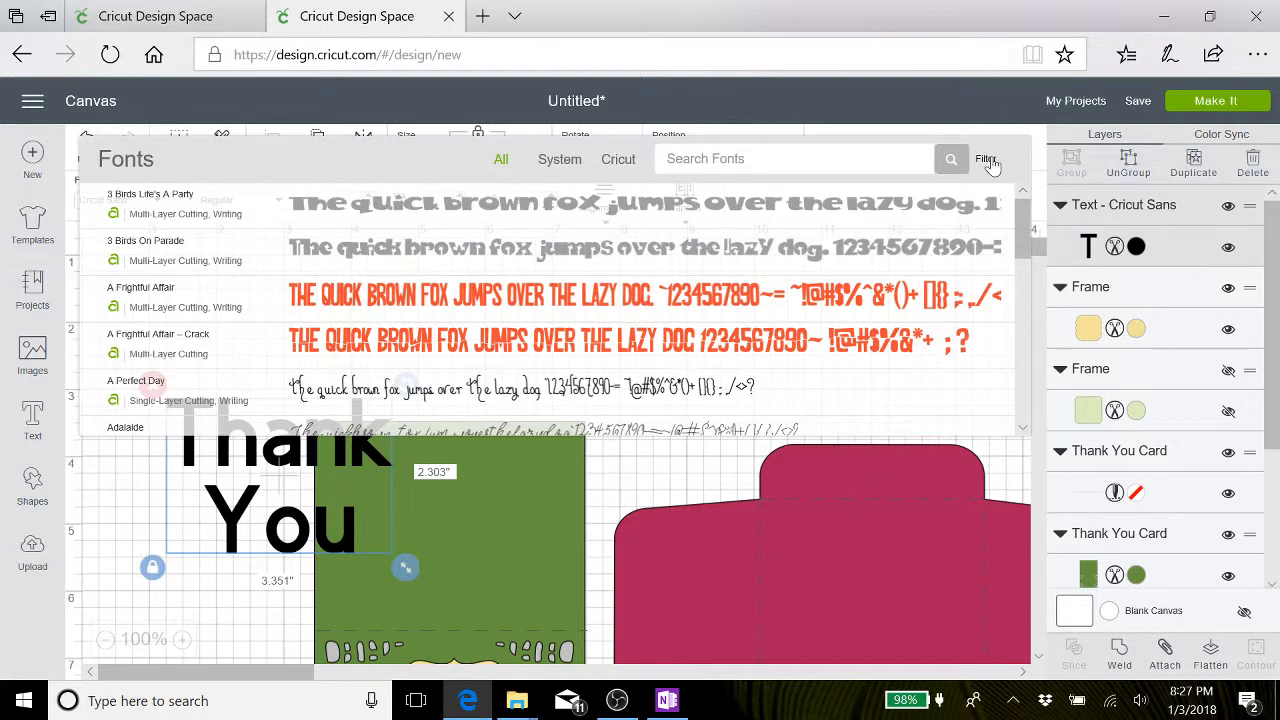
{"action": "left_click", "coordinate": [988, 161]}
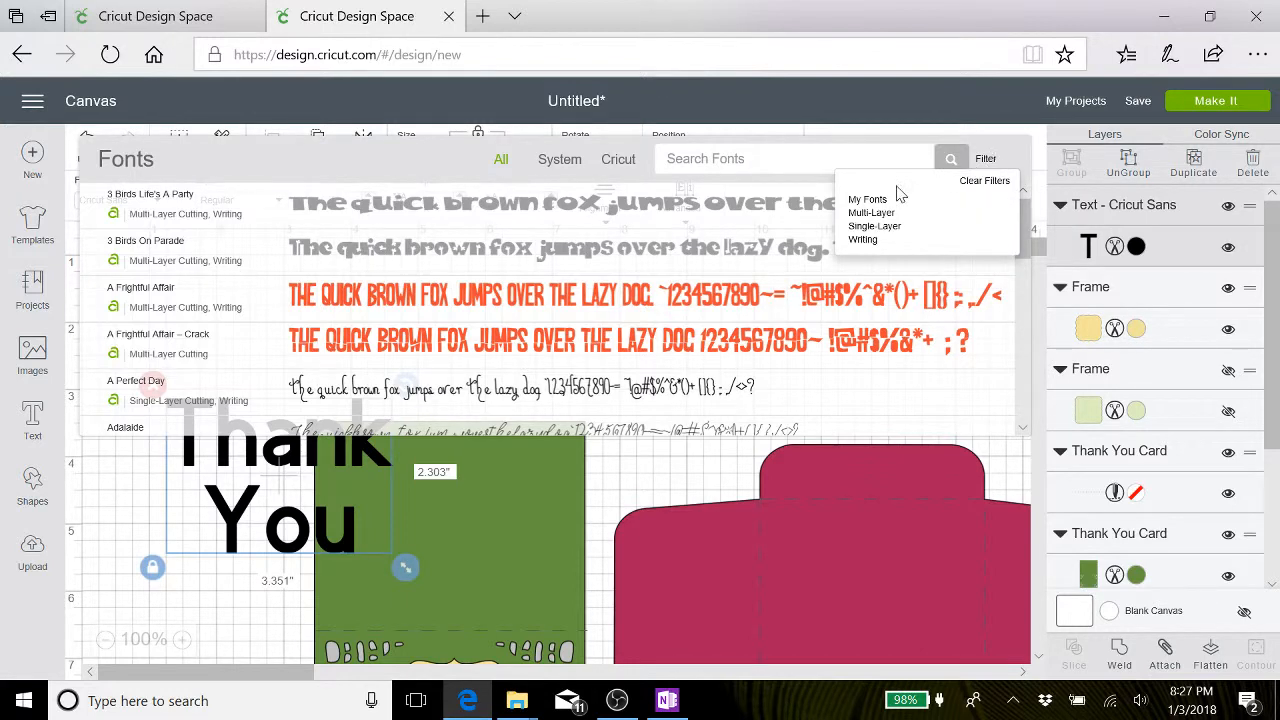
{"action": "left_click", "coordinate": [866, 240]}
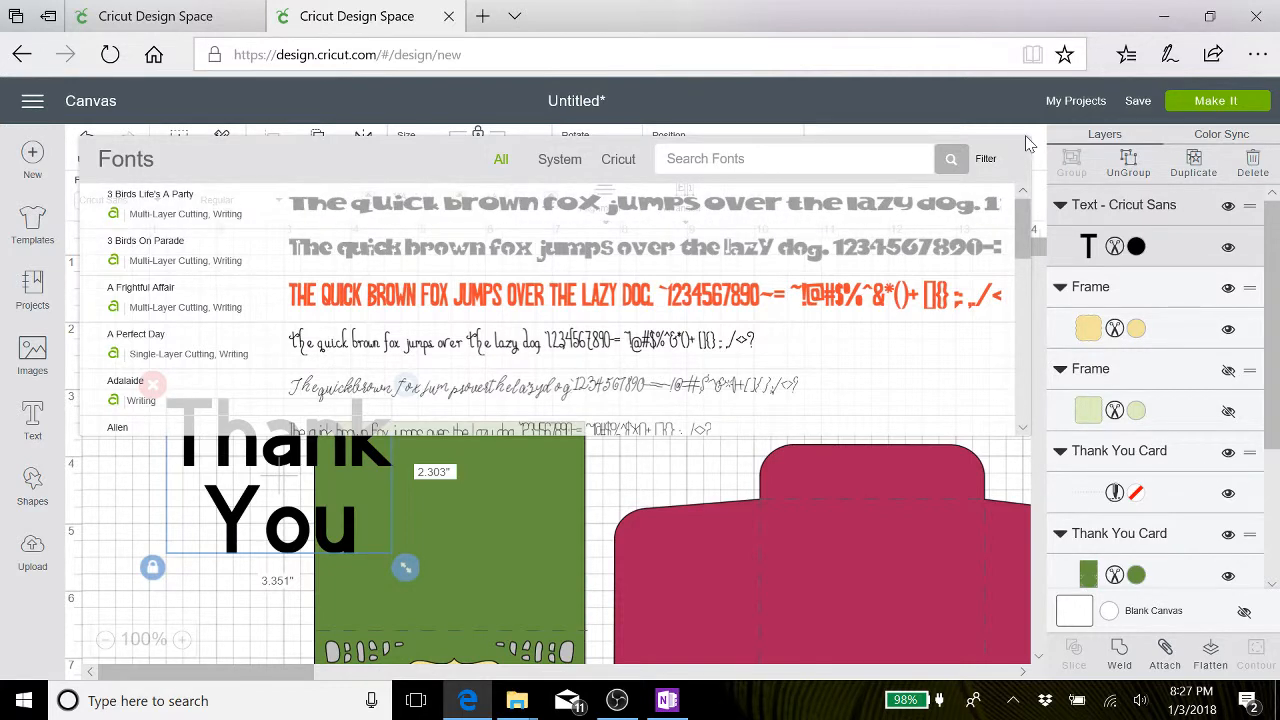
{"action": "left_click", "coordinate": [988, 161]}
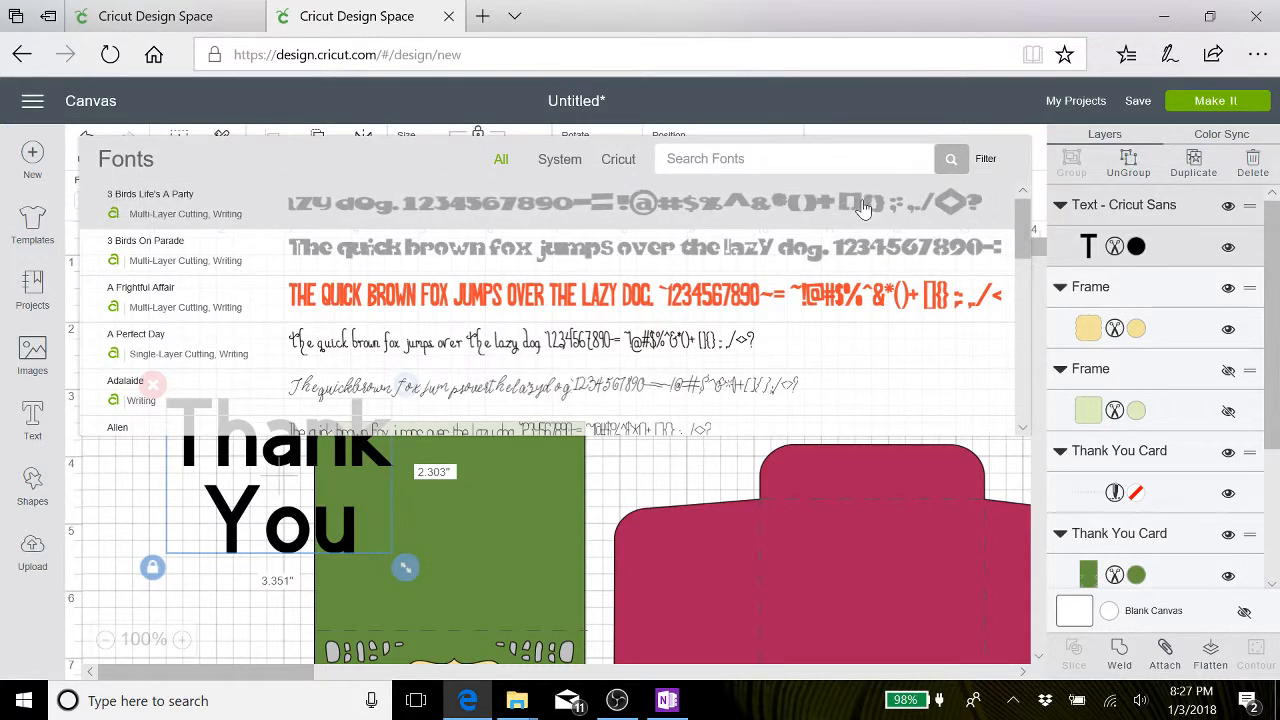
{"action": "left_click", "coordinate": [986, 160]}
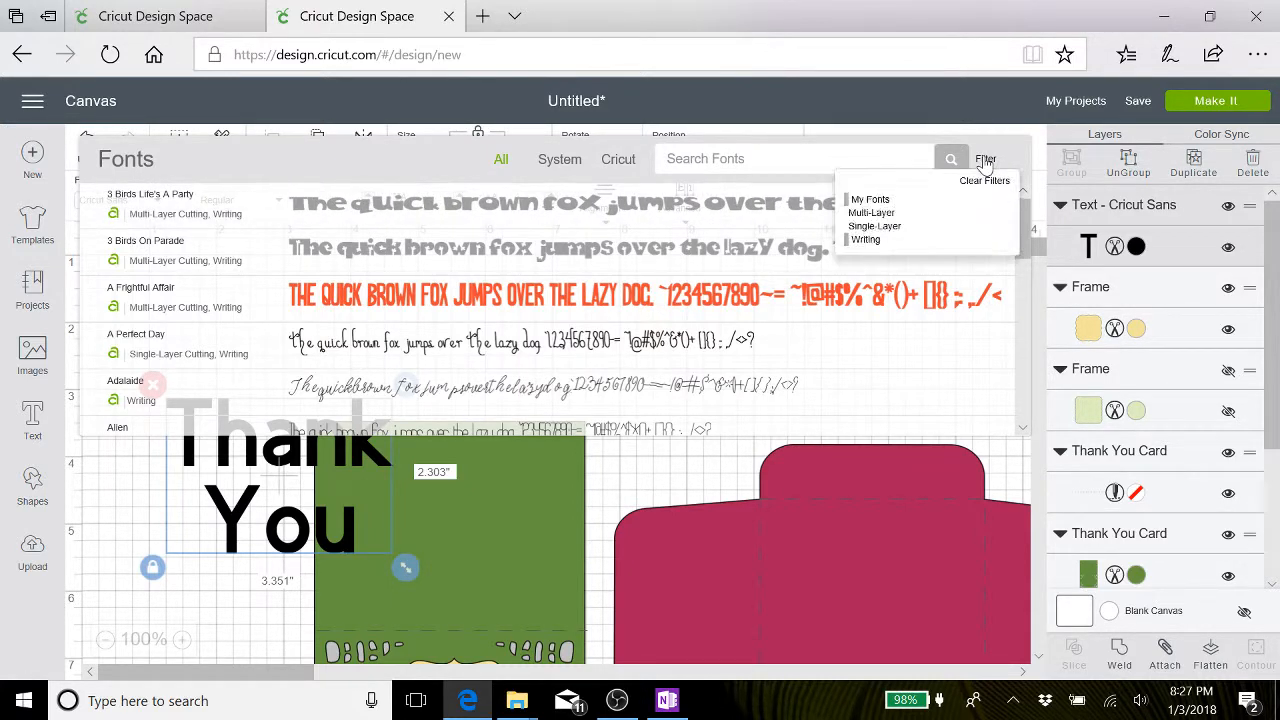
{"action": "left_click", "coordinate": [884, 228]}
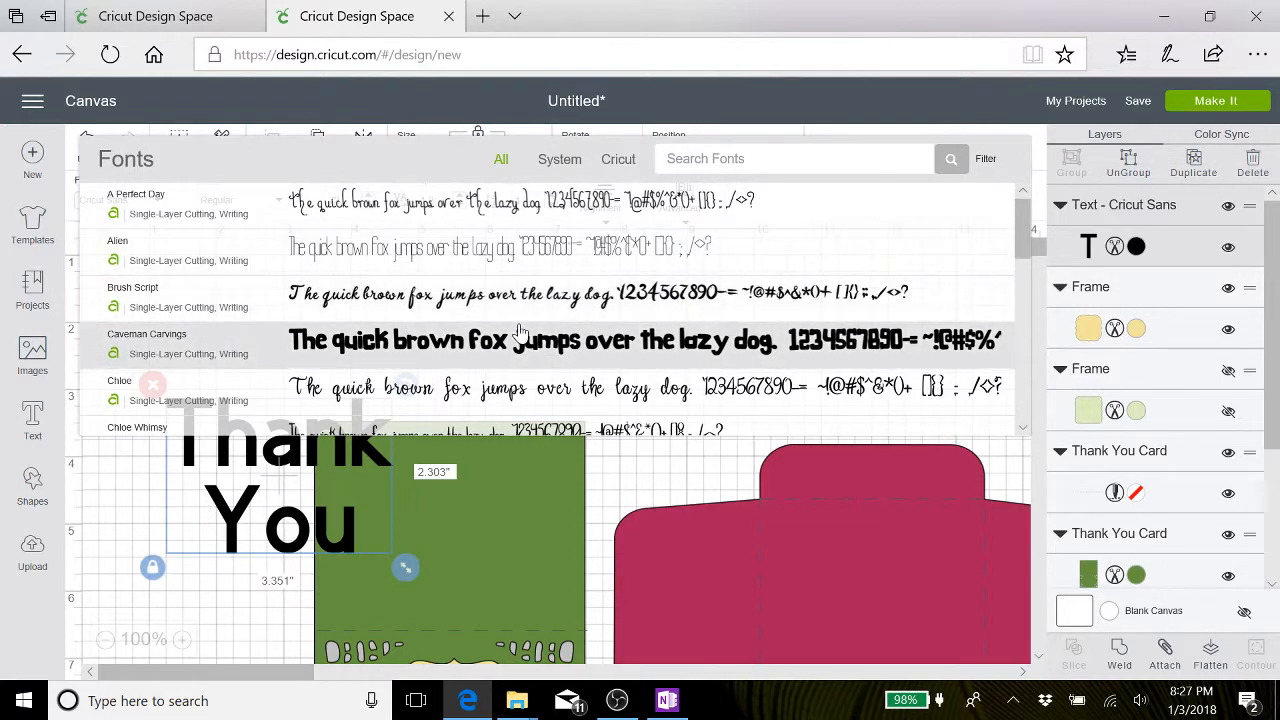
Browse the filtered fonts and change the "Thank You" text to Retro Script.
{"action": "scroll", "coordinate": [519, 332], "scroll_direction": "down", "scroll_amount": 6}
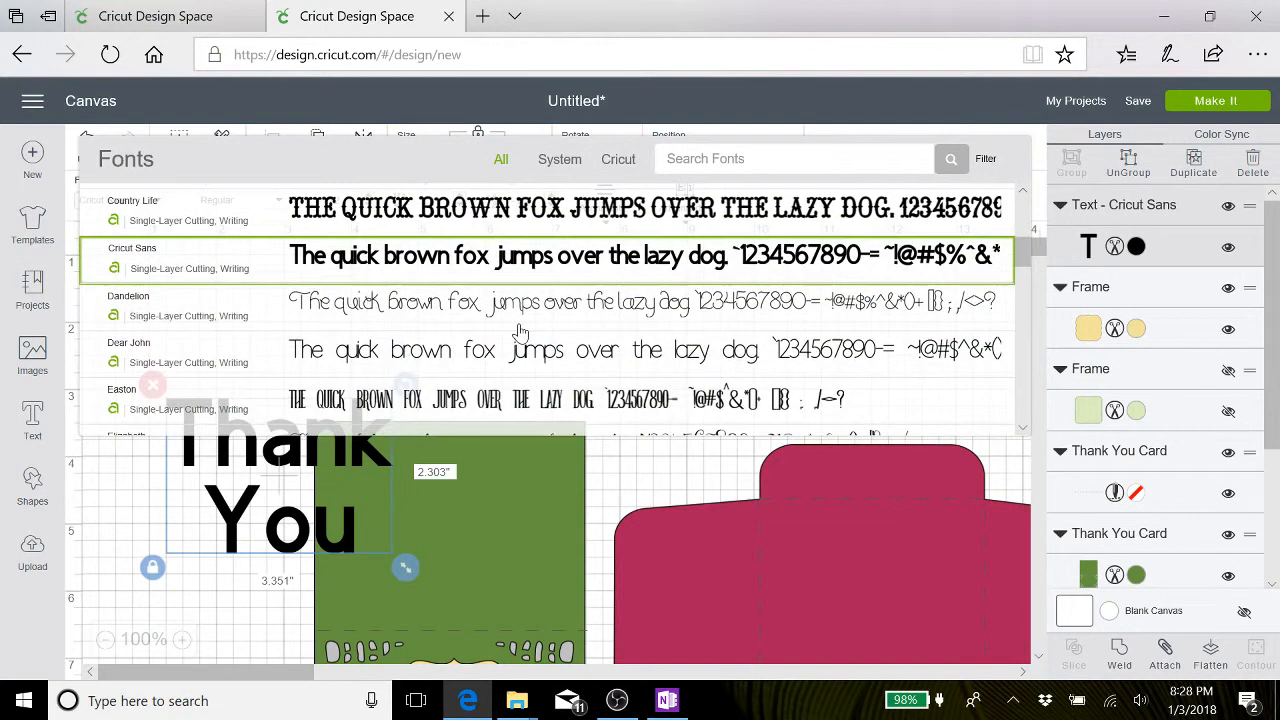
{"action": "scroll", "coordinate": [519, 332], "scroll_direction": "down", "scroll_amount": 10}
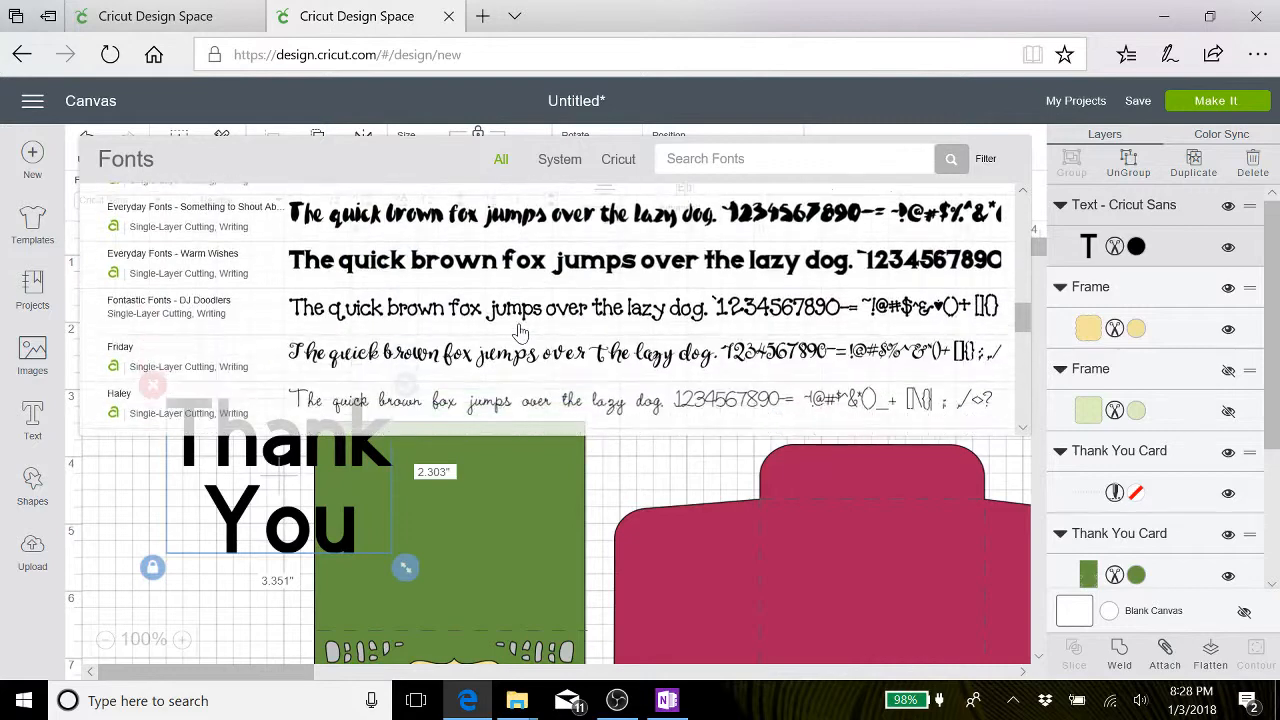
{"action": "scroll", "coordinate": [519, 332], "scroll_direction": "down", "scroll_amount": 8}
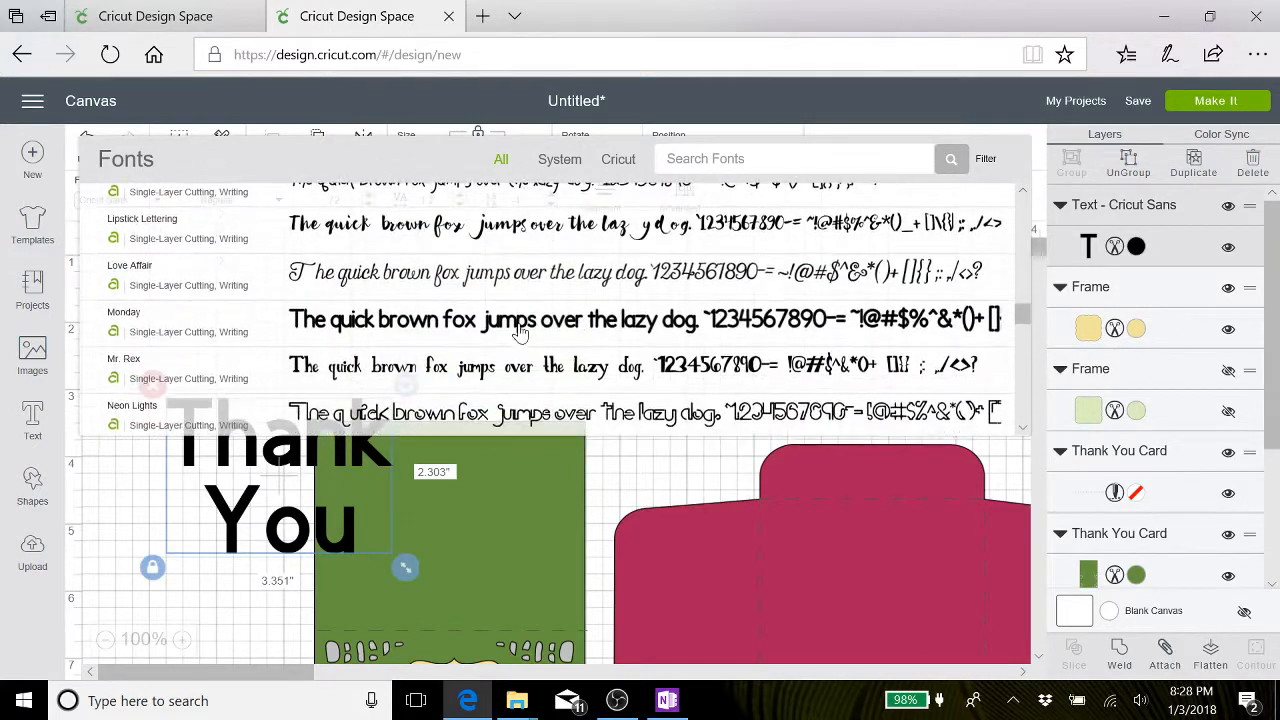
{"action": "scroll", "coordinate": [519, 332], "scroll_direction": "down", "scroll_amount": 8}
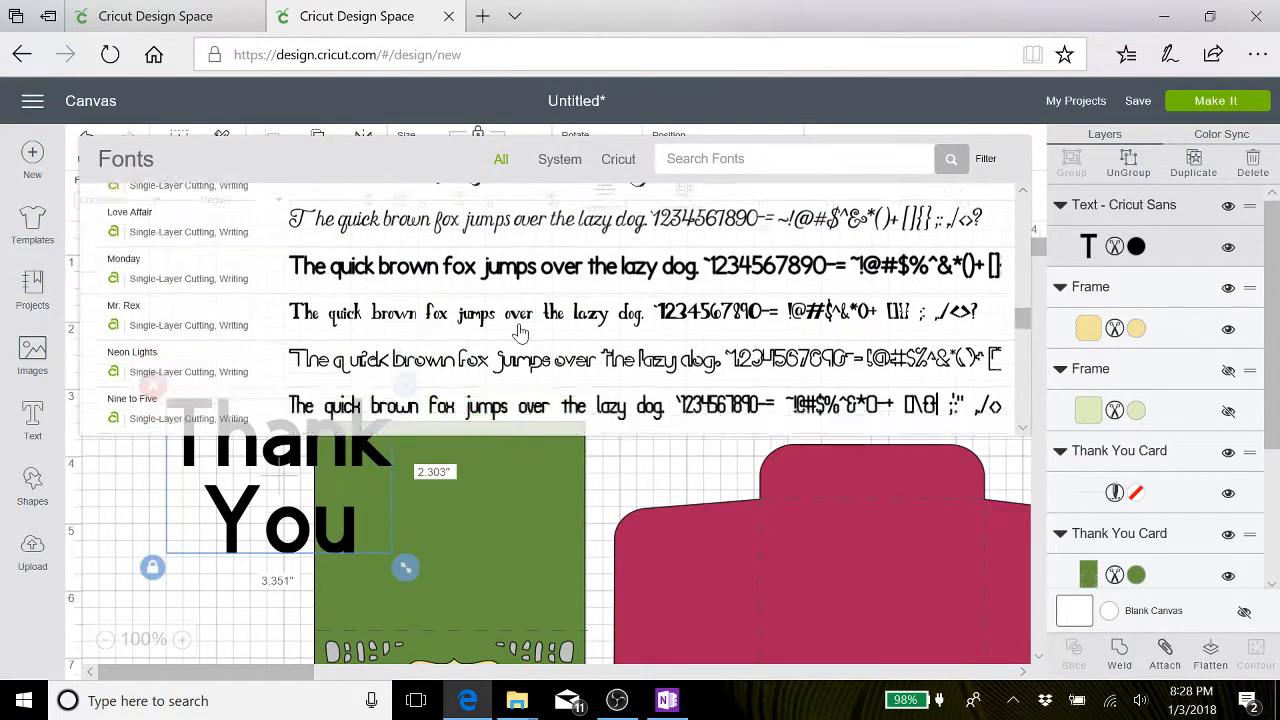
{"action": "scroll", "coordinate": [519, 332], "scroll_direction": "down", "scroll_amount": 8}
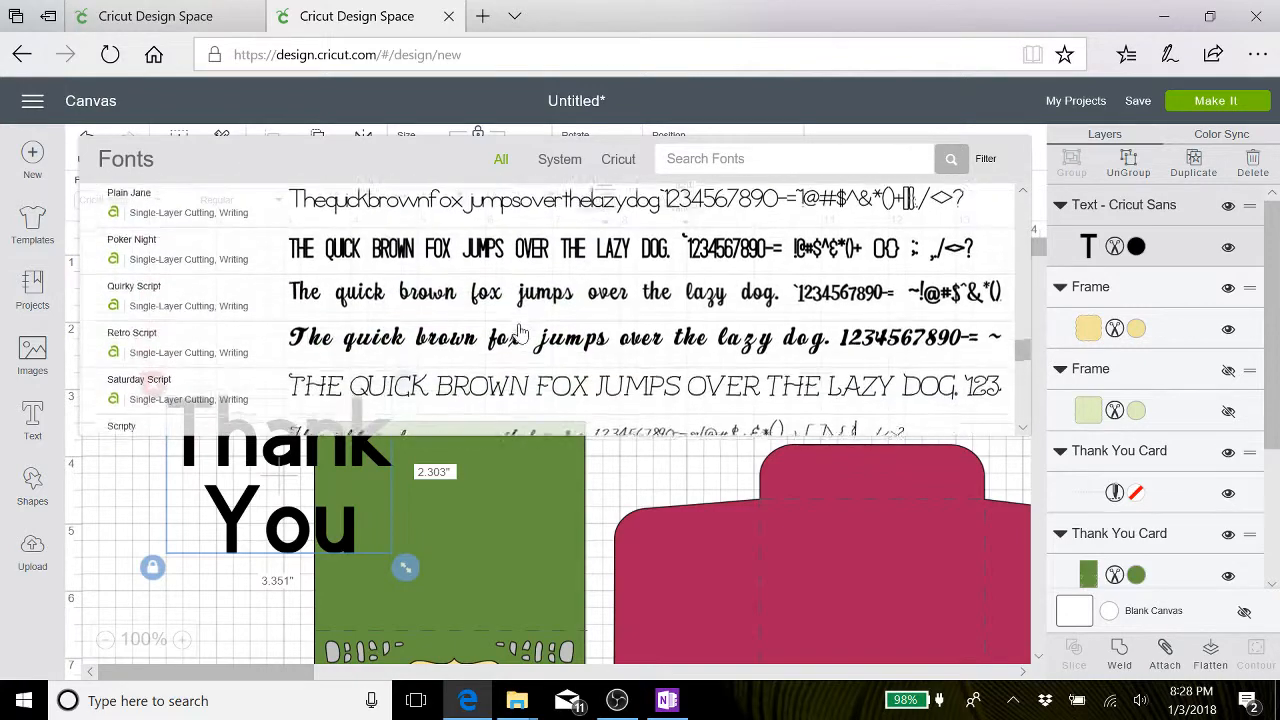
{"action": "scroll", "coordinate": [519, 332], "scroll_direction": "down", "scroll_amount": 8}
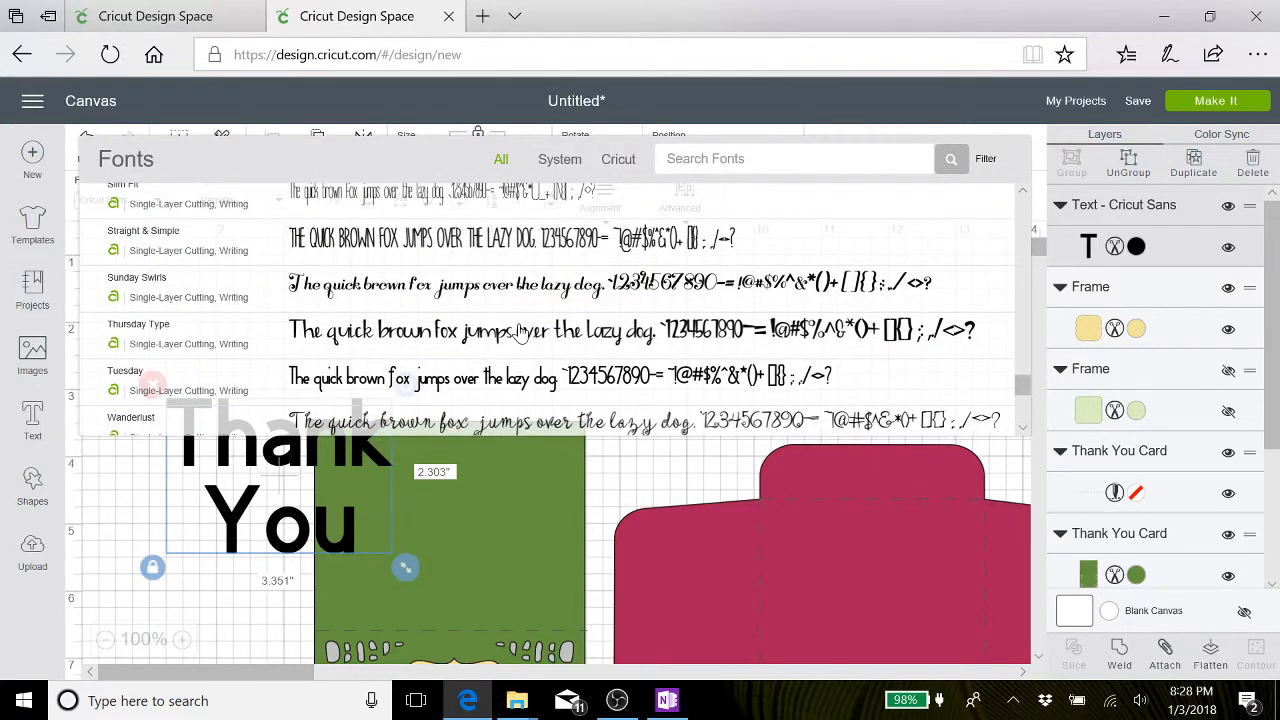
{"action": "scroll", "coordinate": [519, 332], "scroll_direction": "down", "scroll_amount": 3}
{"action": "scroll", "coordinate": [519, 332], "scroll_direction": "down", "scroll_amount": 1}
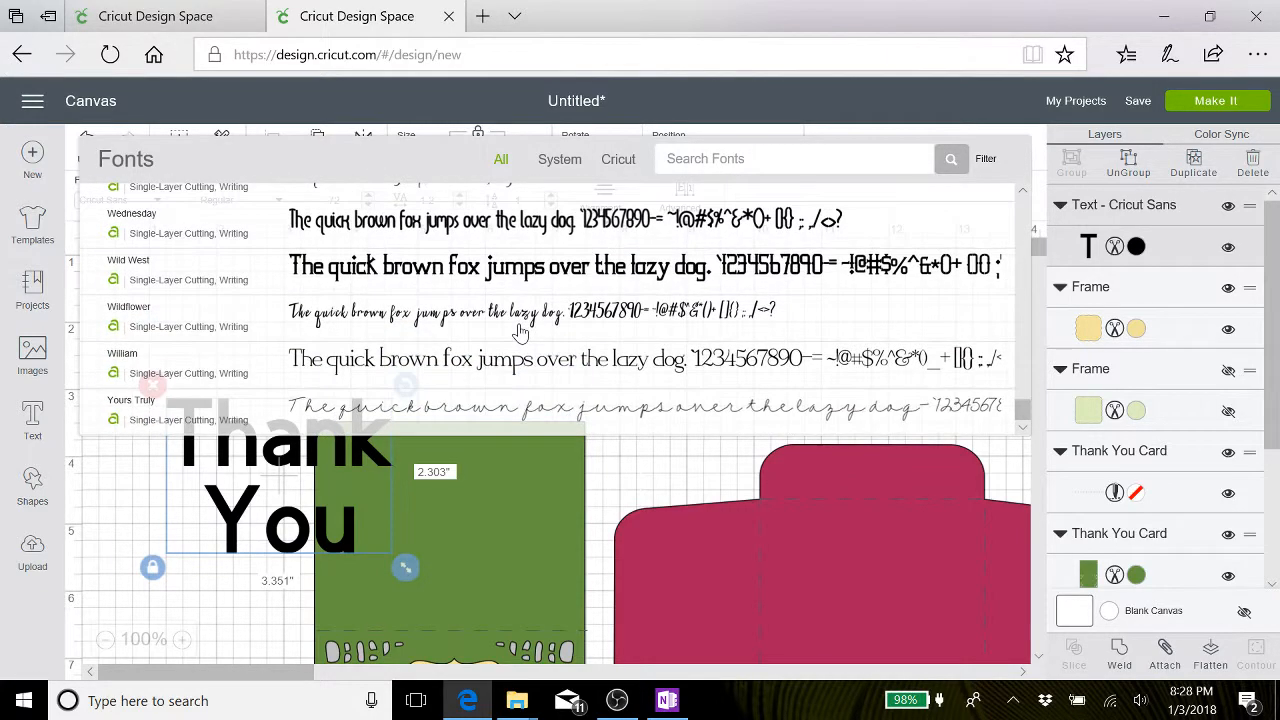
{"action": "scroll", "coordinate": [519, 332], "scroll_direction": "up", "scroll_amount": 15}
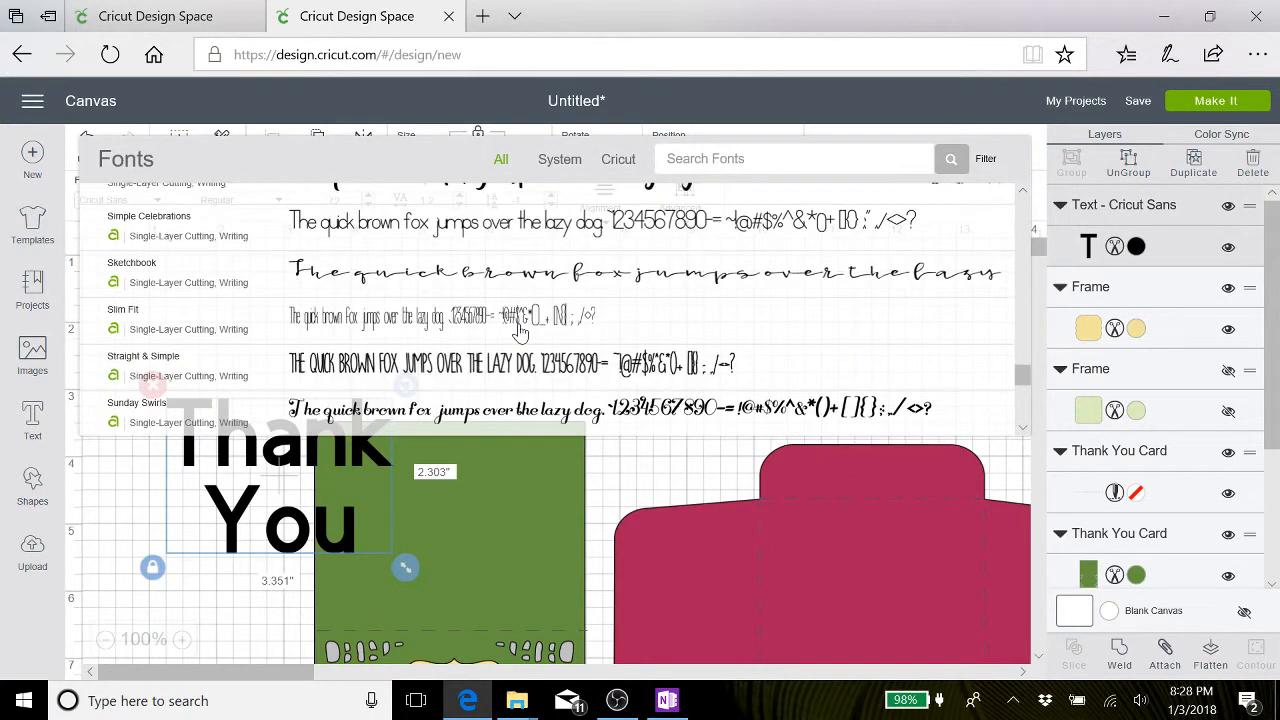
{"action": "scroll", "coordinate": [519, 332], "scroll_direction": "down", "scroll_amount": 1}
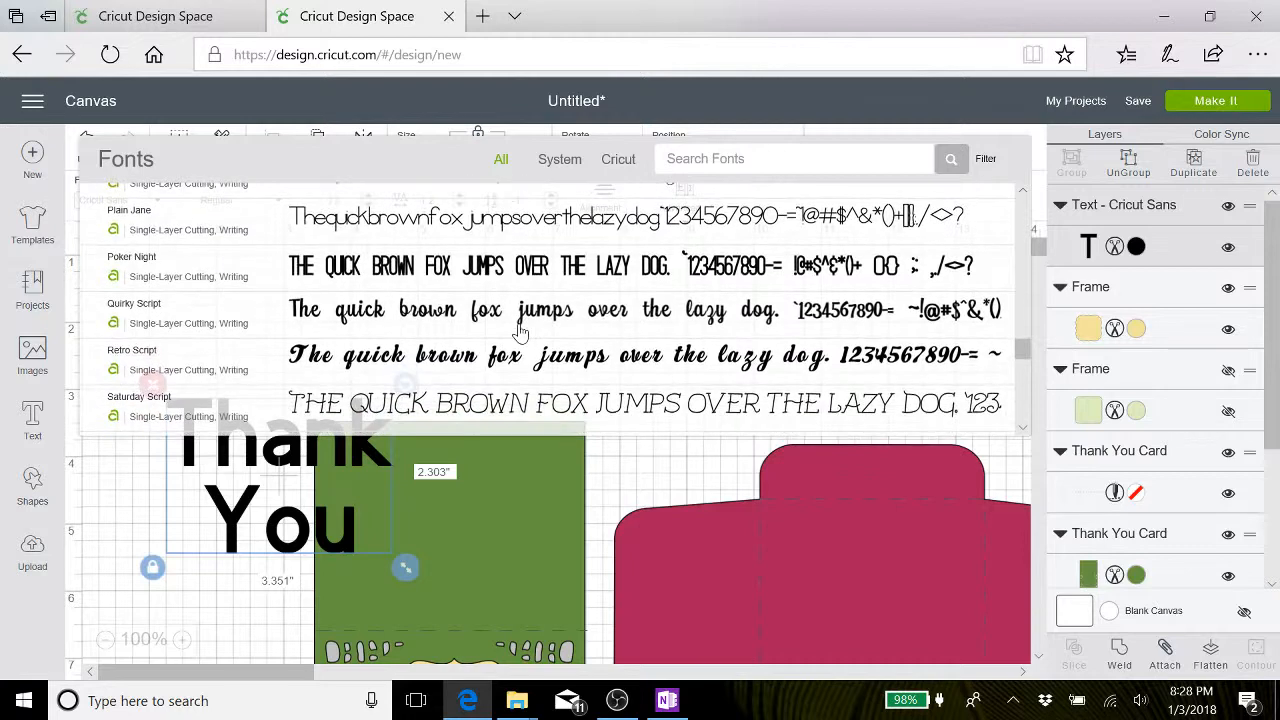
{"action": "left_click", "coordinate": [447, 362]}
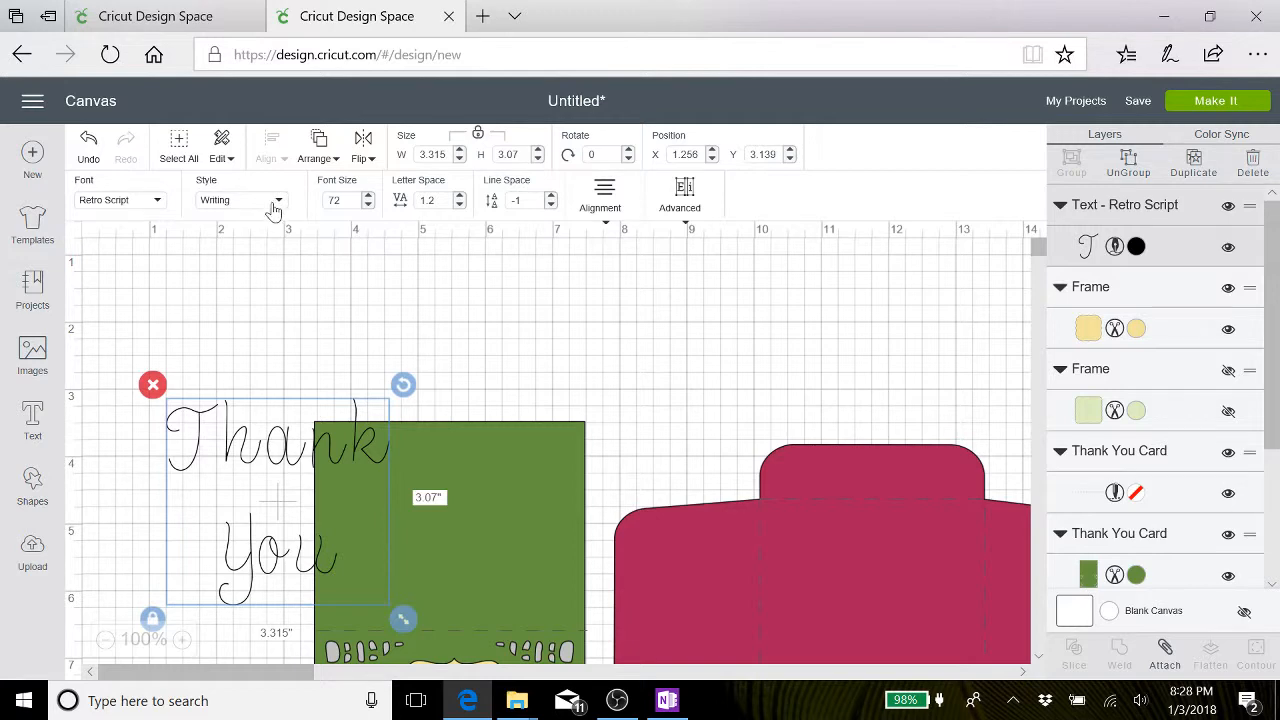
Browse the filtered fonts and change the "Thank You" text to Love Affair.
{"action": "left_click", "coordinate": [157, 204]}
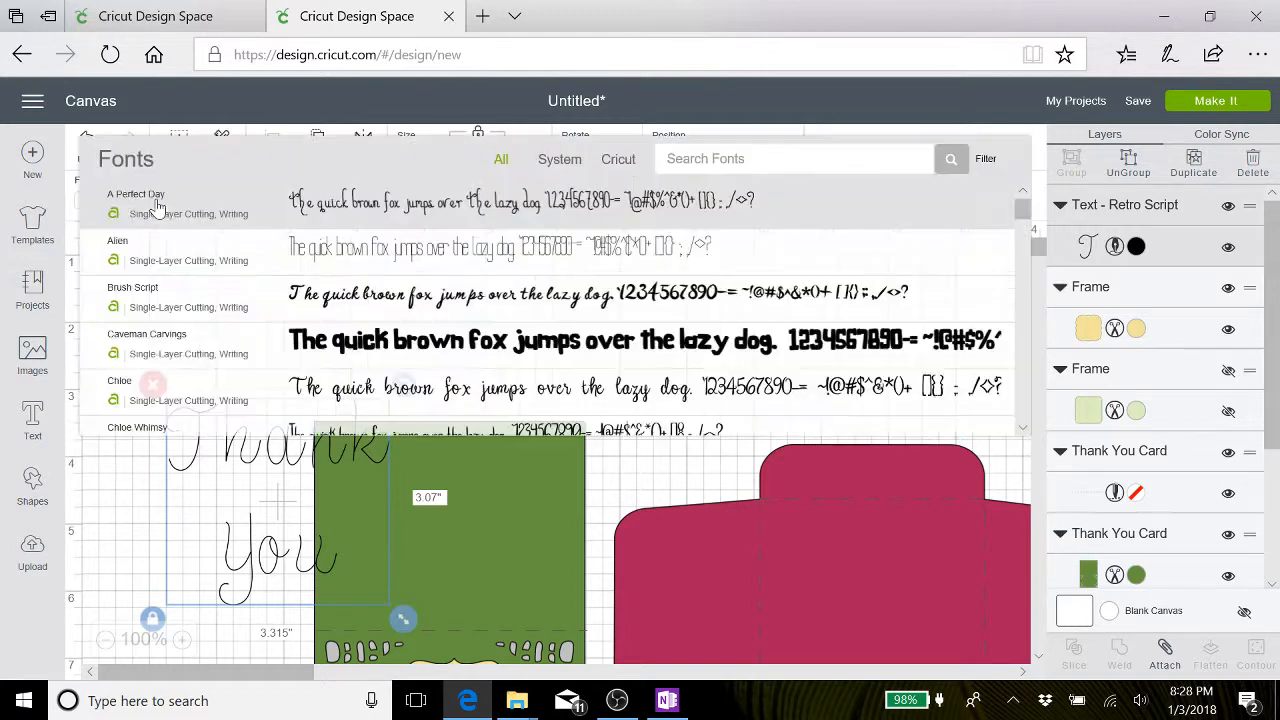
{"action": "scroll", "coordinate": [520, 343], "scroll_direction": "up", "scroll_amount": 2}
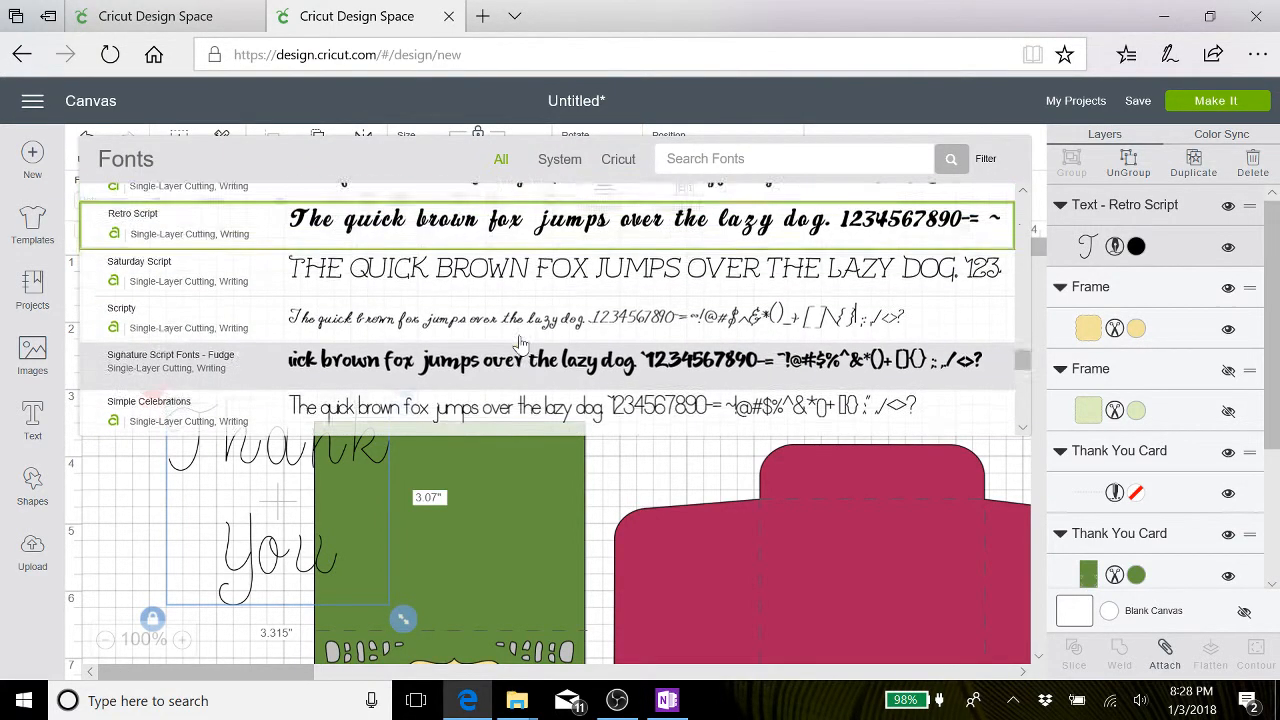
{"action": "scroll", "coordinate": [520, 343], "scroll_direction": "up", "scroll_amount": 3}
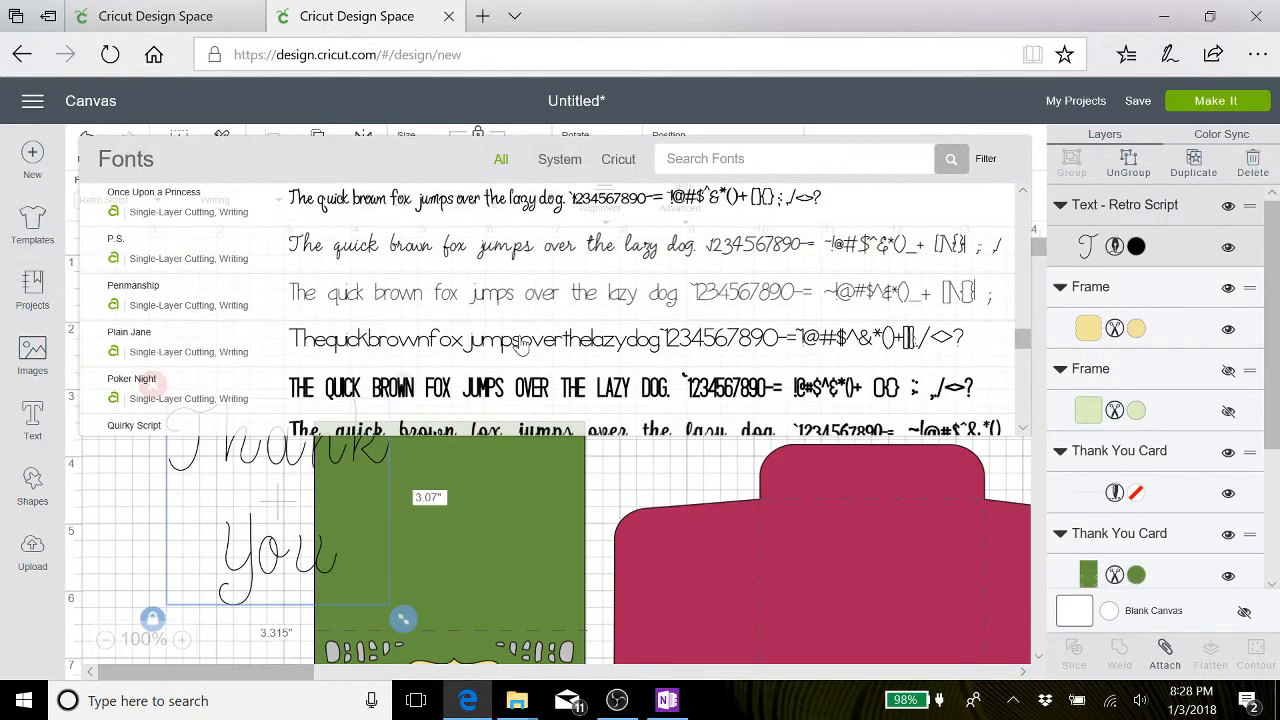
{"action": "scroll", "coordinate": [520, 343], "scroll_direction": "up", "scroll_amount": 4}
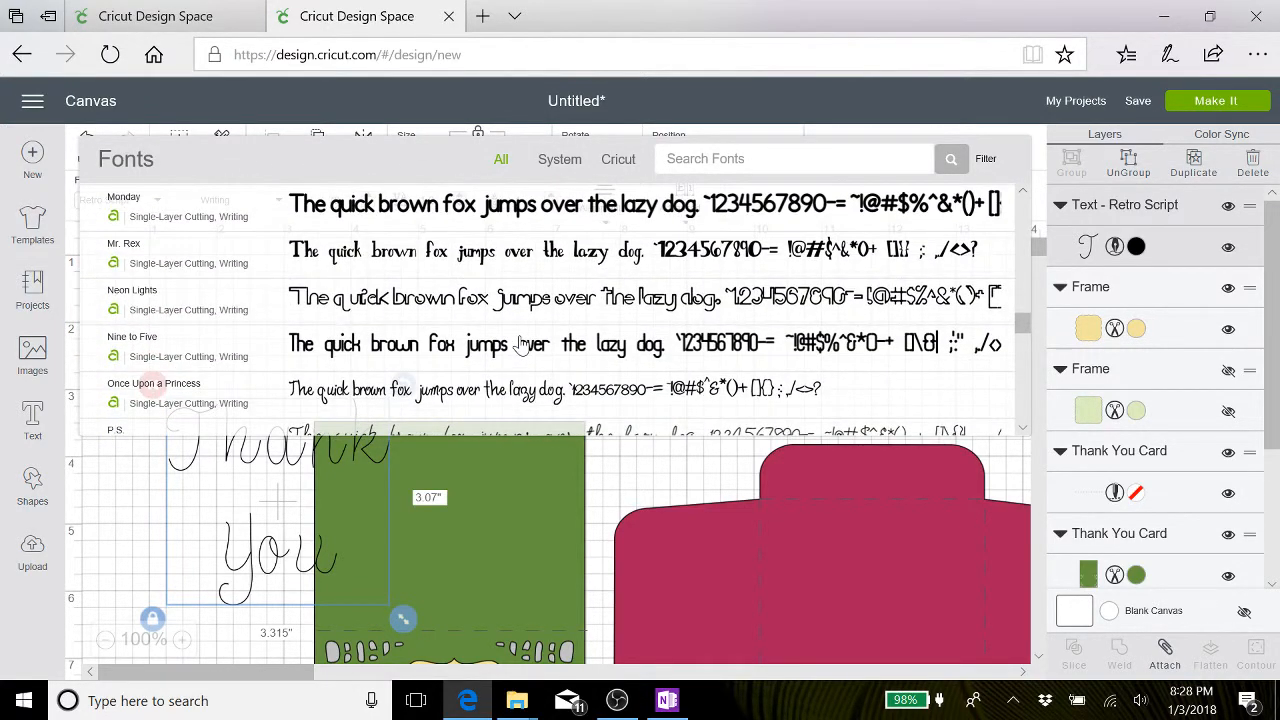
{"action": "scroll", "coordinate": [520, 343], "scroll_direction": "up", "scroll_amount": 4}
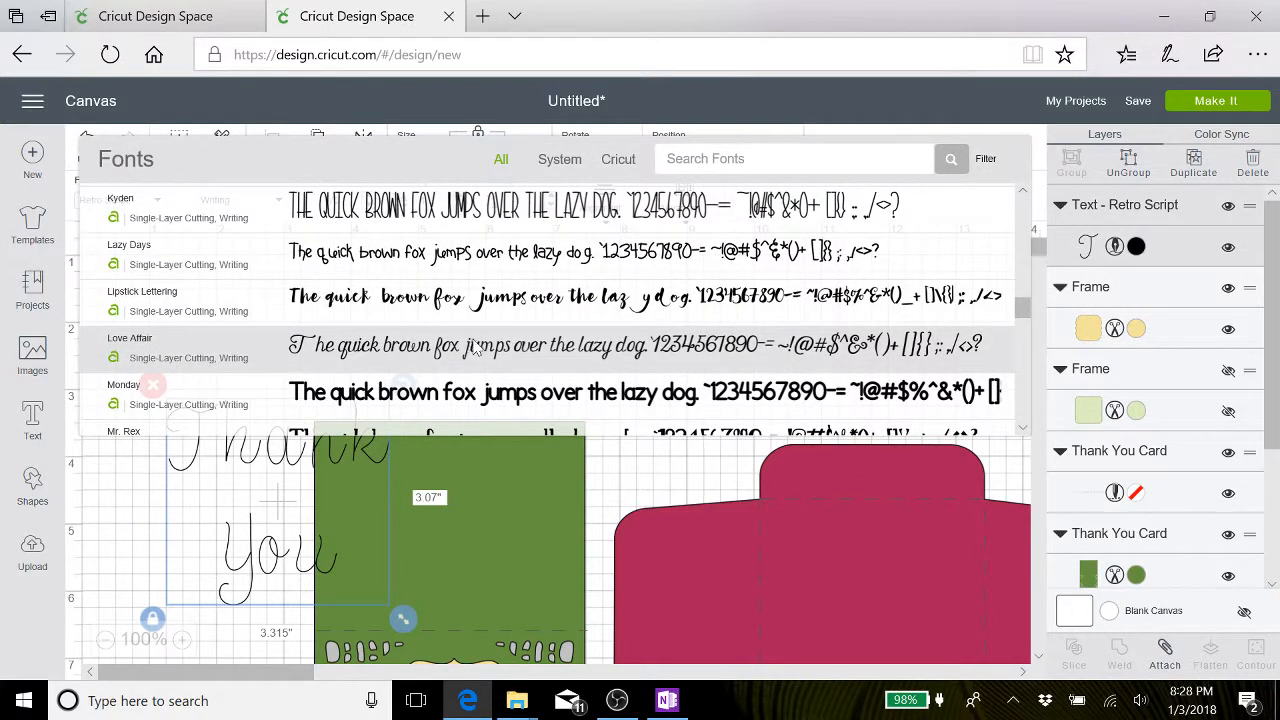
{"action": "left_click", "coordinate": [476, 347]}
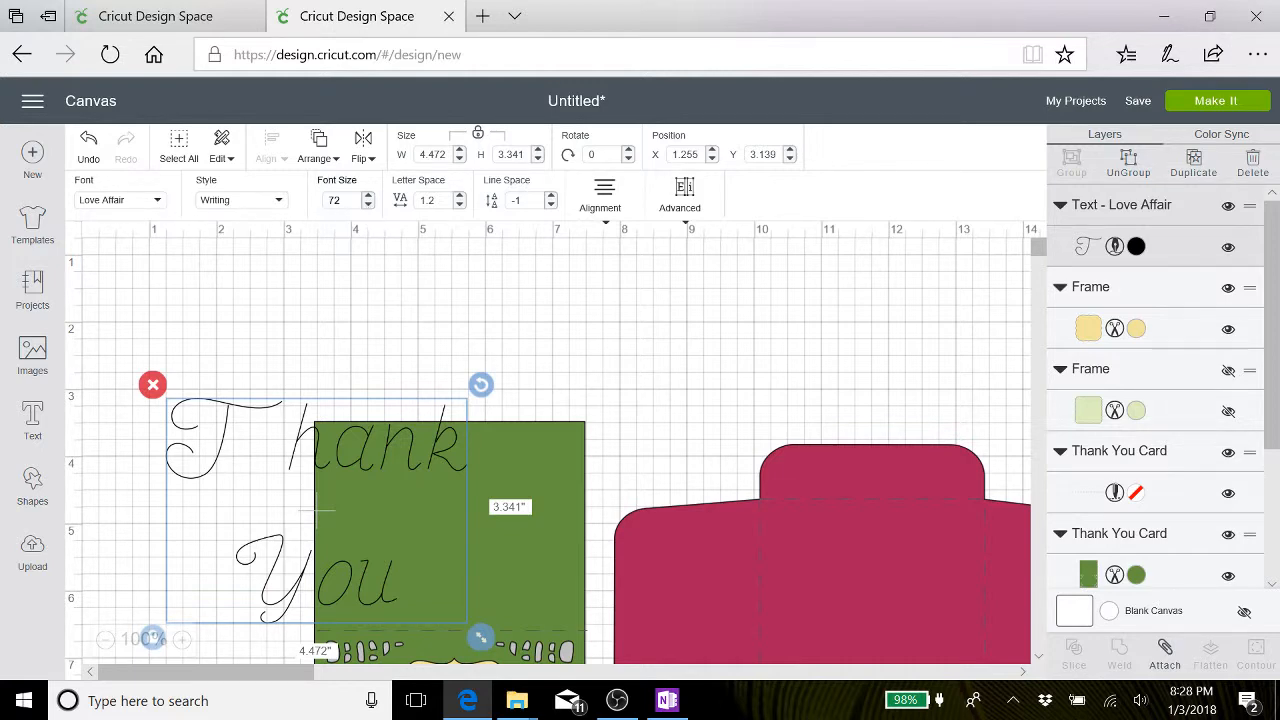
Set the font size of the "Thank You" text to 40.
{"action": "left_click", "coordinate": [336, 200]}
{"action": "key", "text": "Return"}
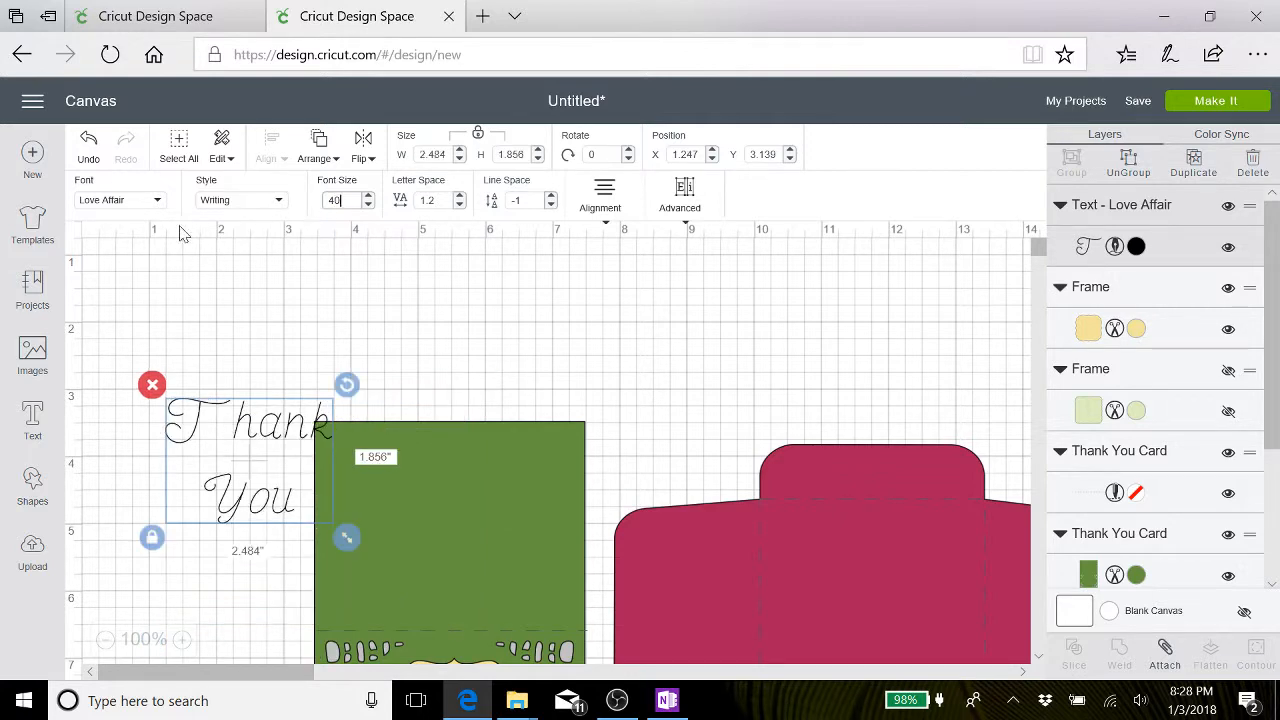
{"action": "left_click", "coordinate": [248, 438]}
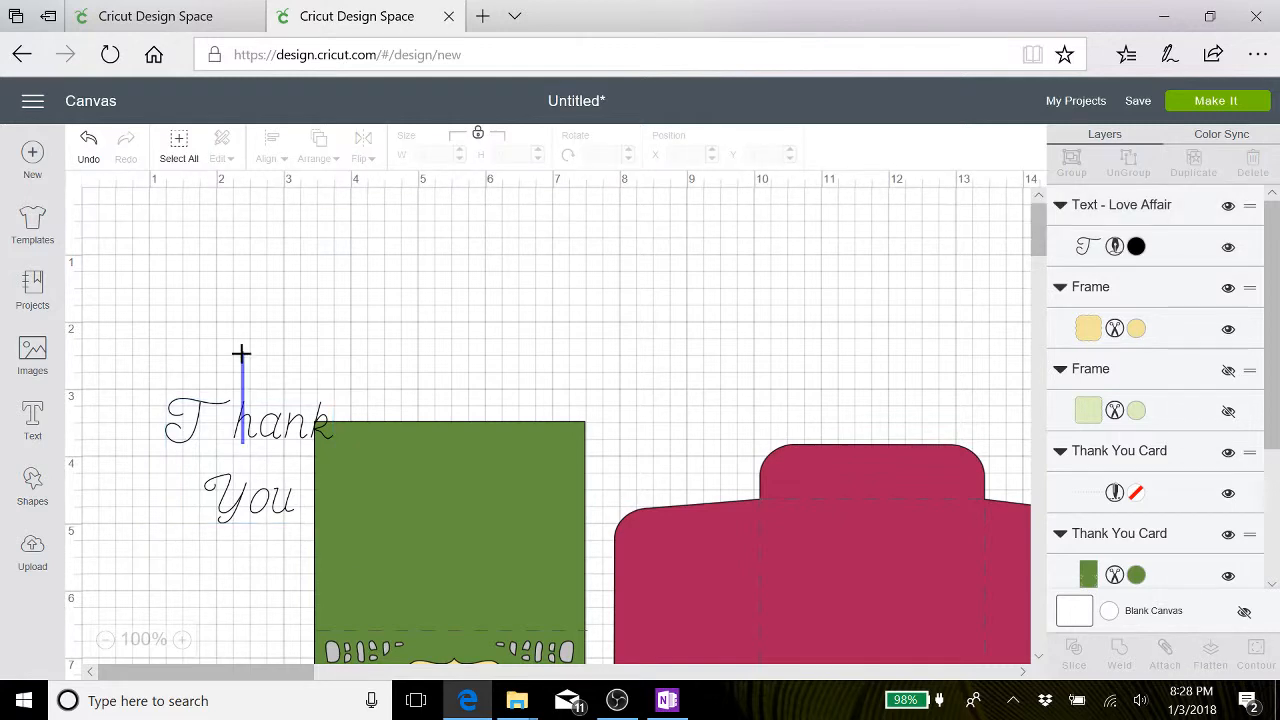
{"action": "left_click", "coordinate": [244, 429]}
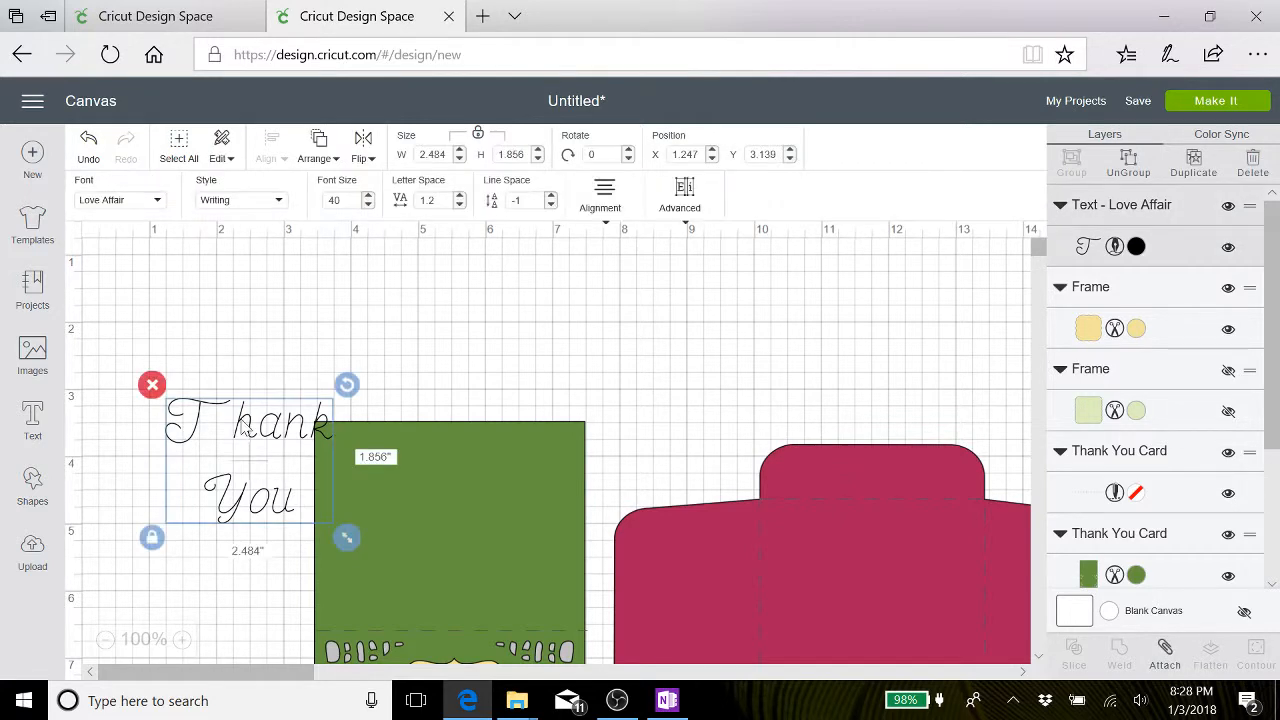
Try the A Perfect Day and Caveman Carvings fonts on the "Thank You" text.
{"action": "left_click", "coordinate": [159, 205]}
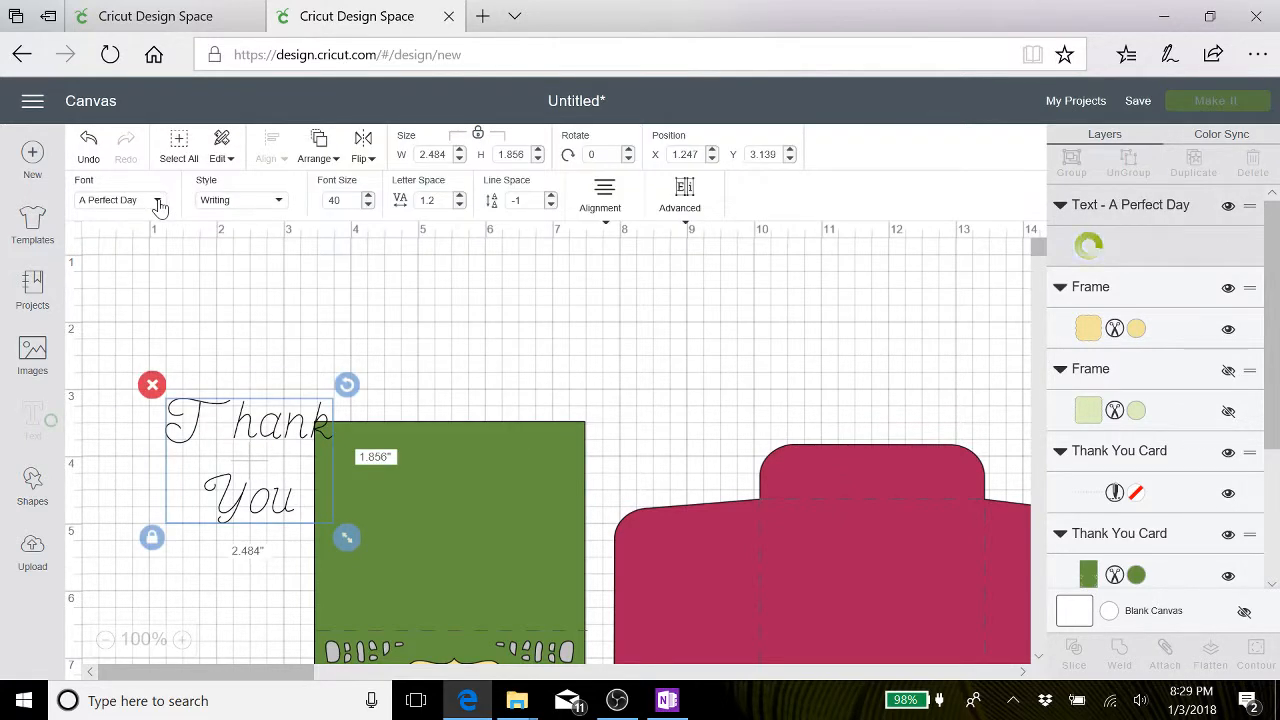
{"action": "left_click", "coordinate": [159, 205]}
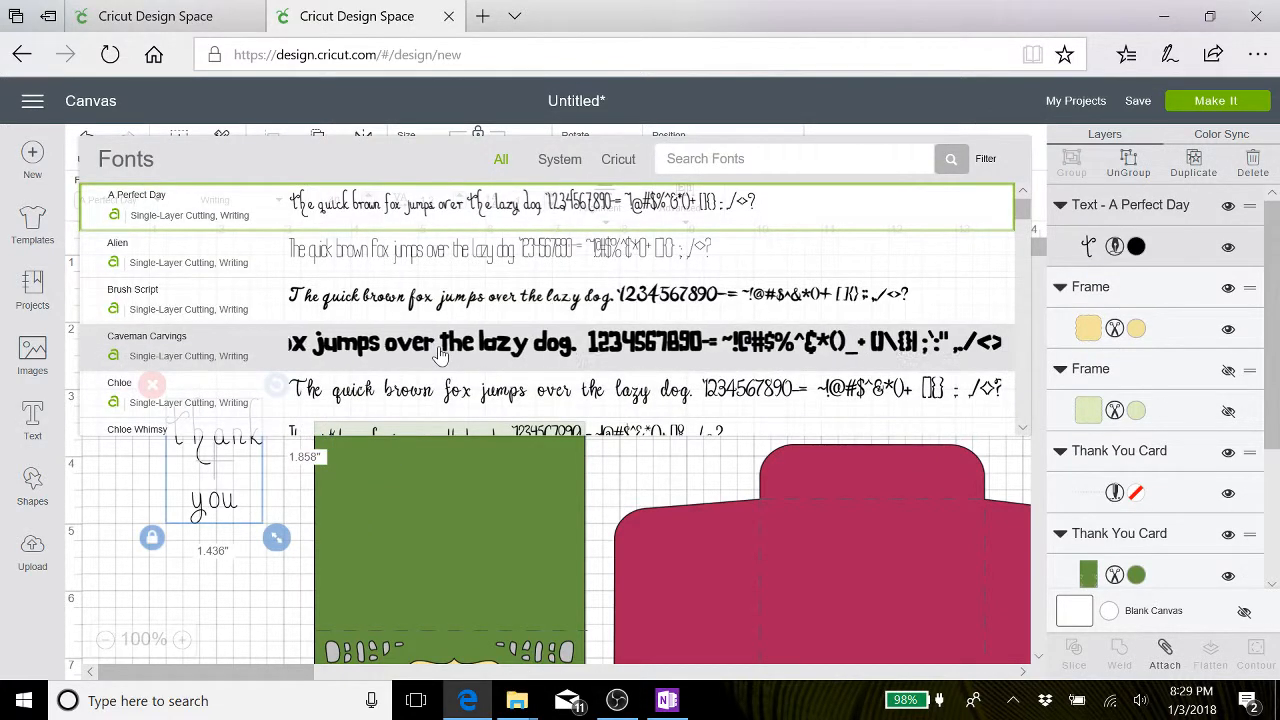
{"action": "left_click", "coordinate": [440, 354]}
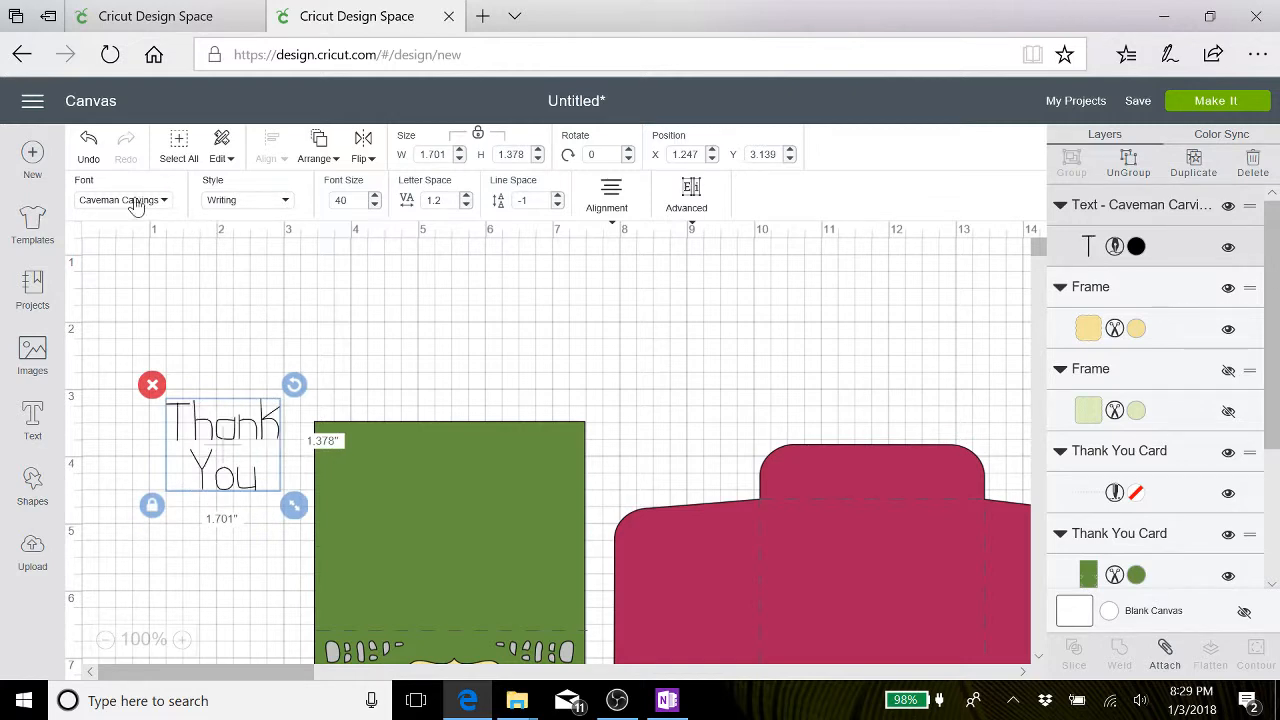
Change the font of the "Thank You" text to Everyday Fonts - Announcement.
{"action": "left_click", "coordinate": [168, 205]}
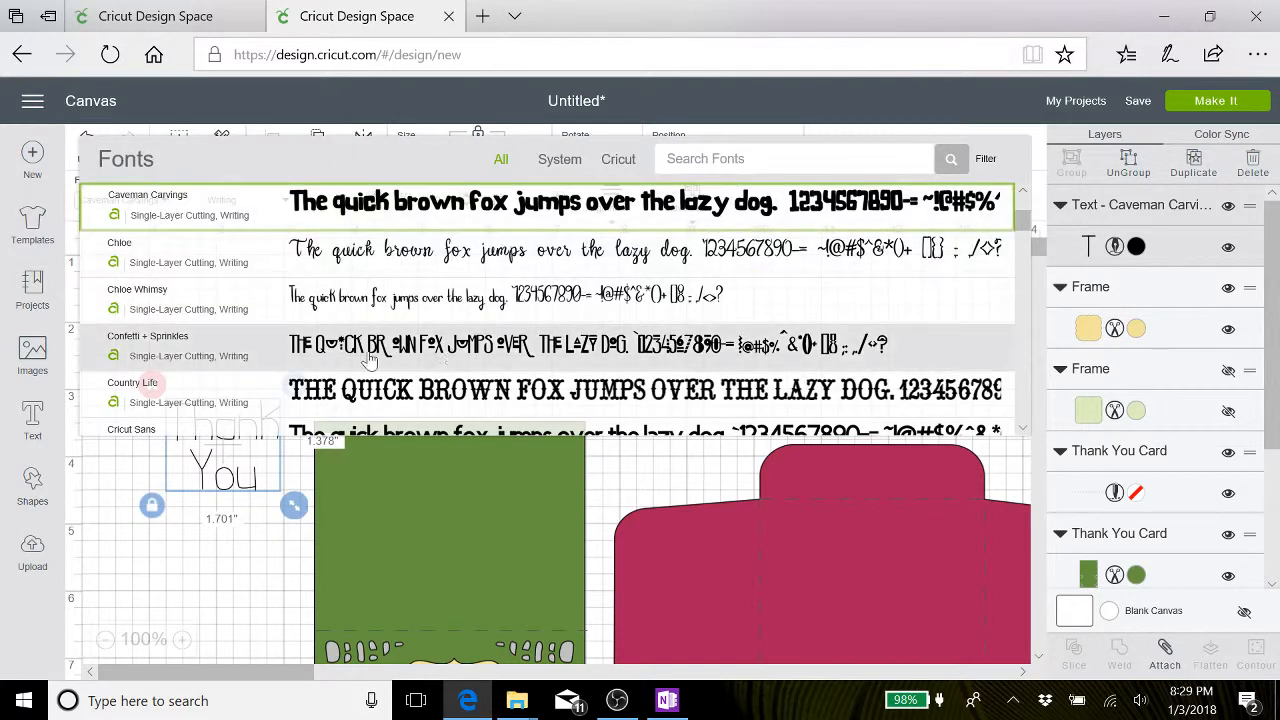
{"action": "scroll", "coordinate": [493, 365], "scroll_direction": "down", "scroll_amount": 1}
{"action": "scroll", "coordinate": [493, 365], "scroll_direction": "down", "scroll_amount": 5}
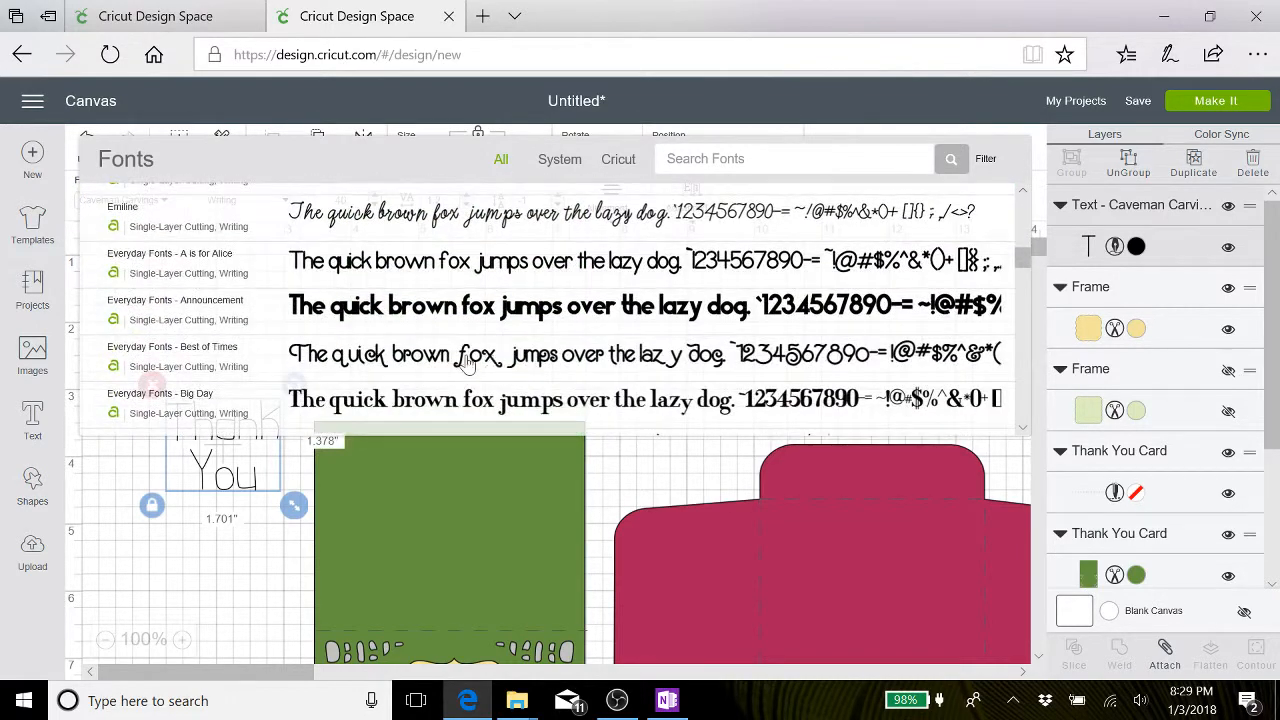
{"action": "left_click", "coordinate": [424, 310]}
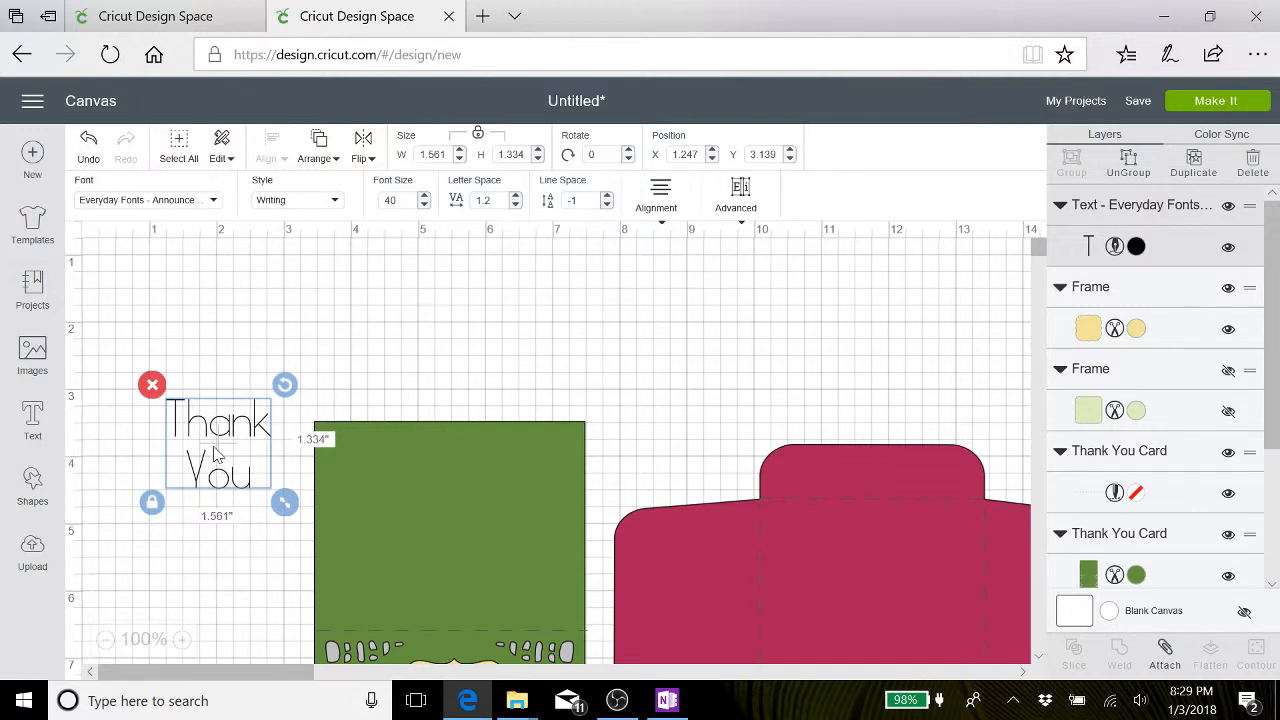
Move the "Thank You" text onto the yellow frame and centre-align the text and frame with each other.
{"action": "scroll", "coordinate": [213, 453], "scroll_direction": "down", "scroll_amount": 3}
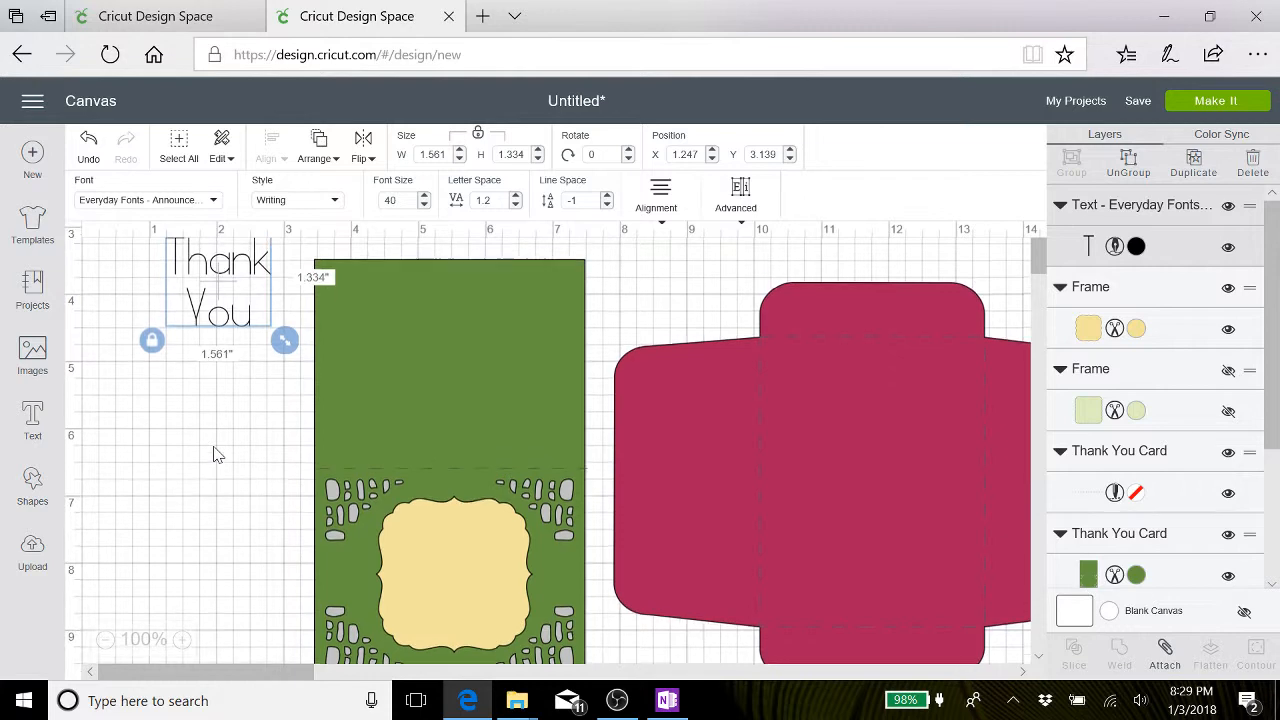
{"action": "left_click_drag", "start_coordinate": [223, 280], "coordinate": [325, 352]}
{"action": "double_click", "coordinate": [253, 306]}
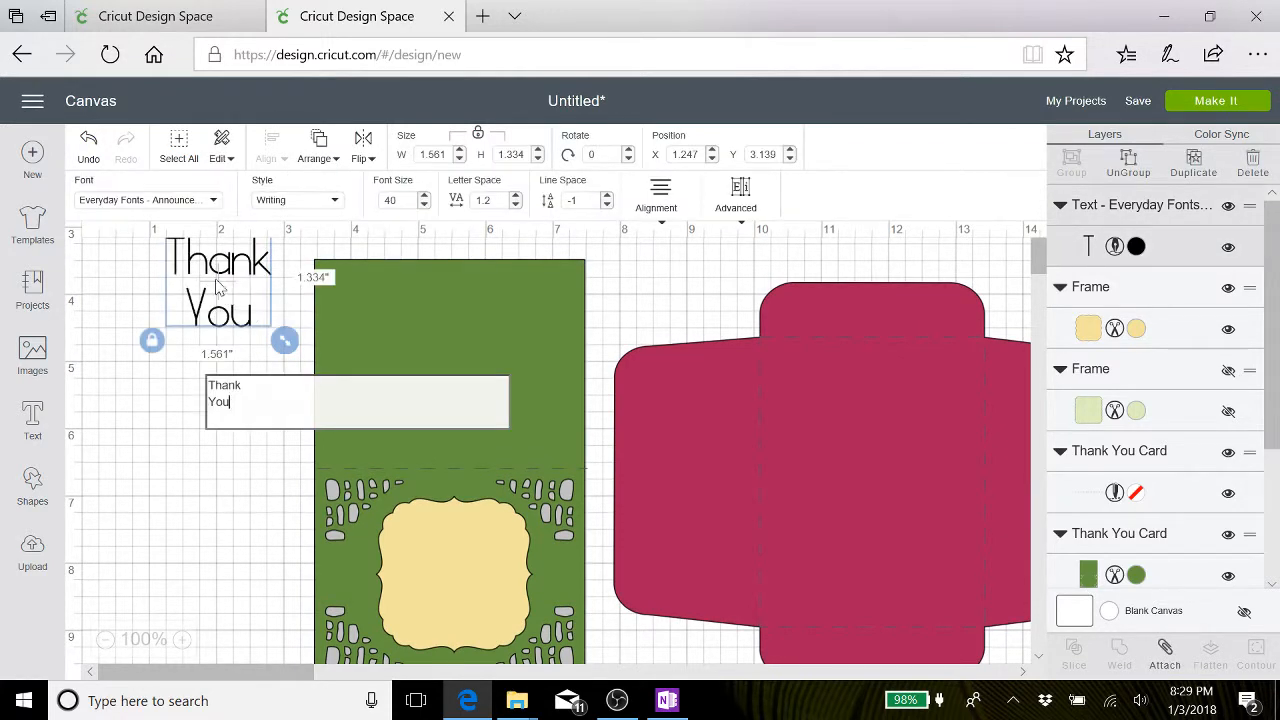
{"action": "left_click", "coordinate": [220, 288]}
{"action": "left_click_drag", "start_coordinate": [214, 277], "coordinate": [308, 366]}
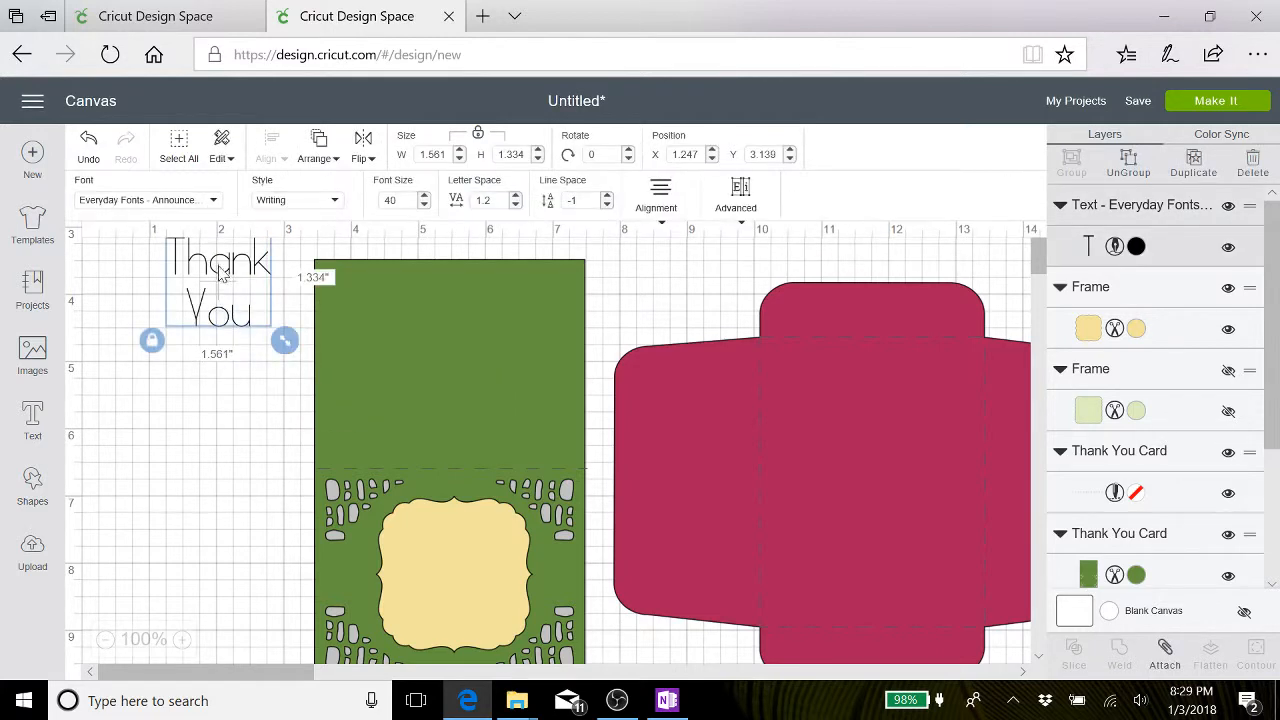
{"action": "left_click", "coordinate": [212, 262]}
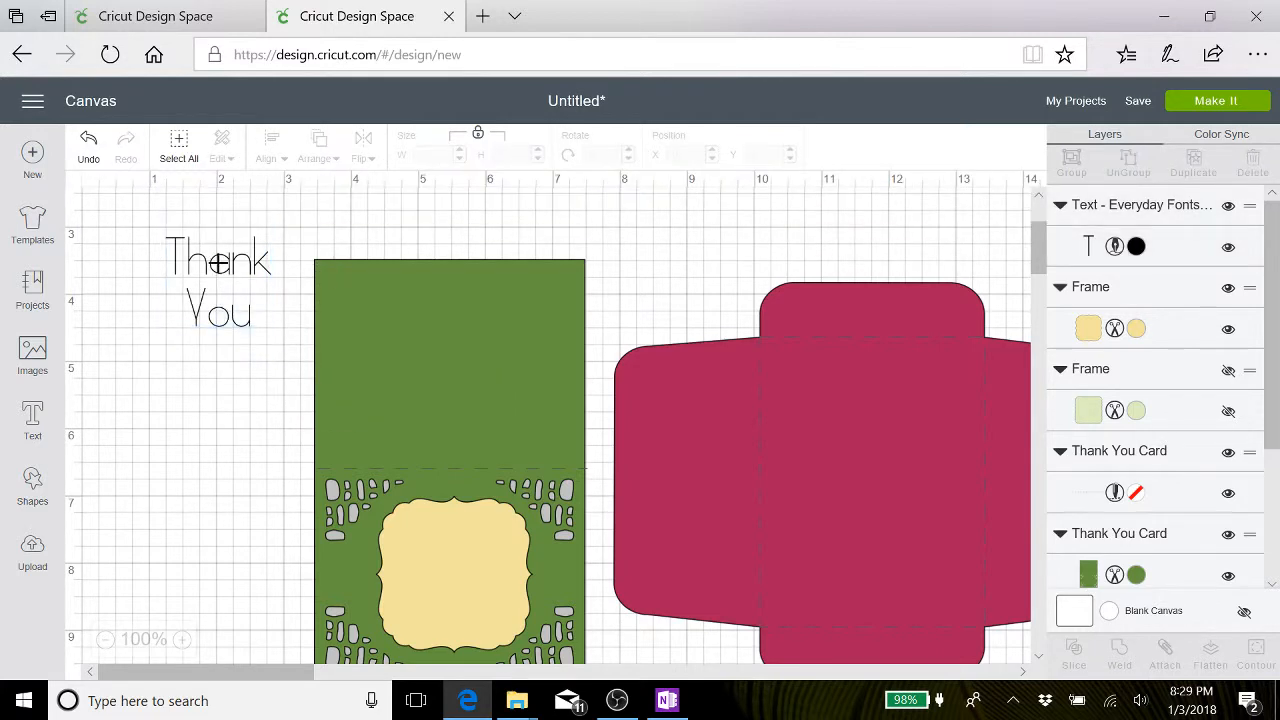
{"action": "left_click", "coordinate": [228, 283]}
{"action": "left_click_drag", "start_coordinate": [229, 282], "coordinate": [459, 567]}
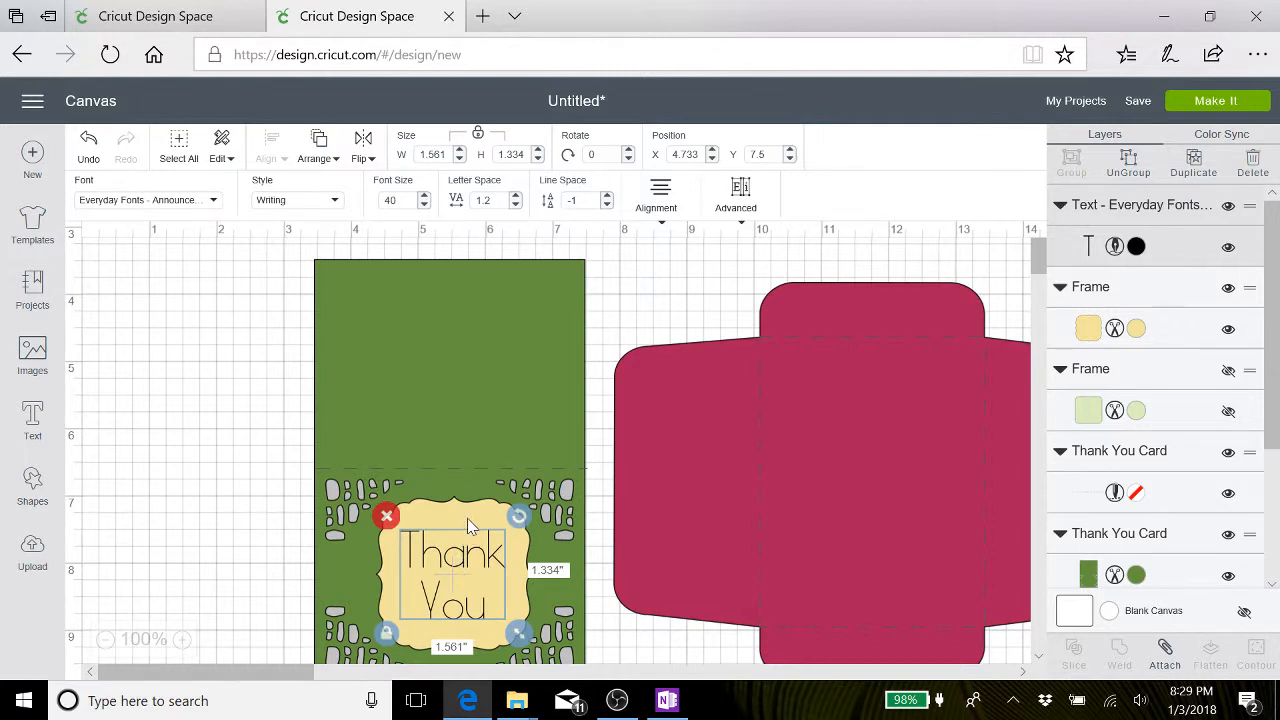
{"action": "left_click", "coordinate": [1165, 335]}
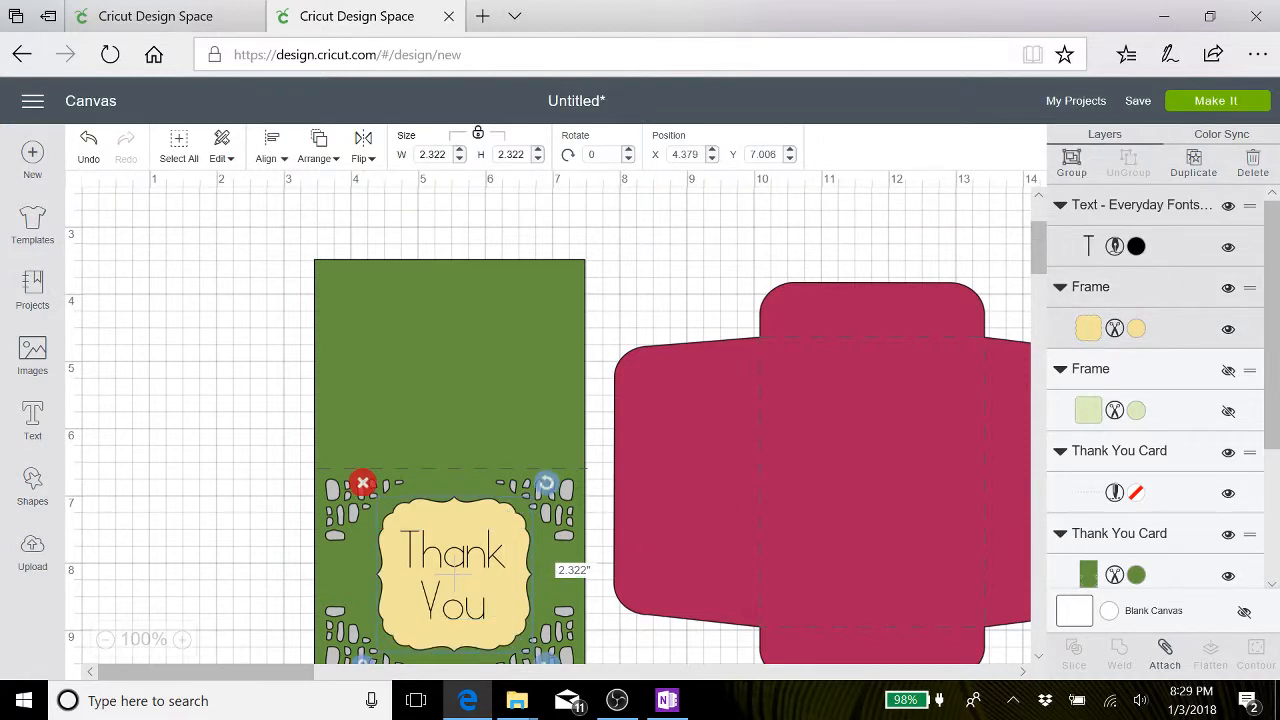
{"action": "left_click", "coordinate": [271, 148]}
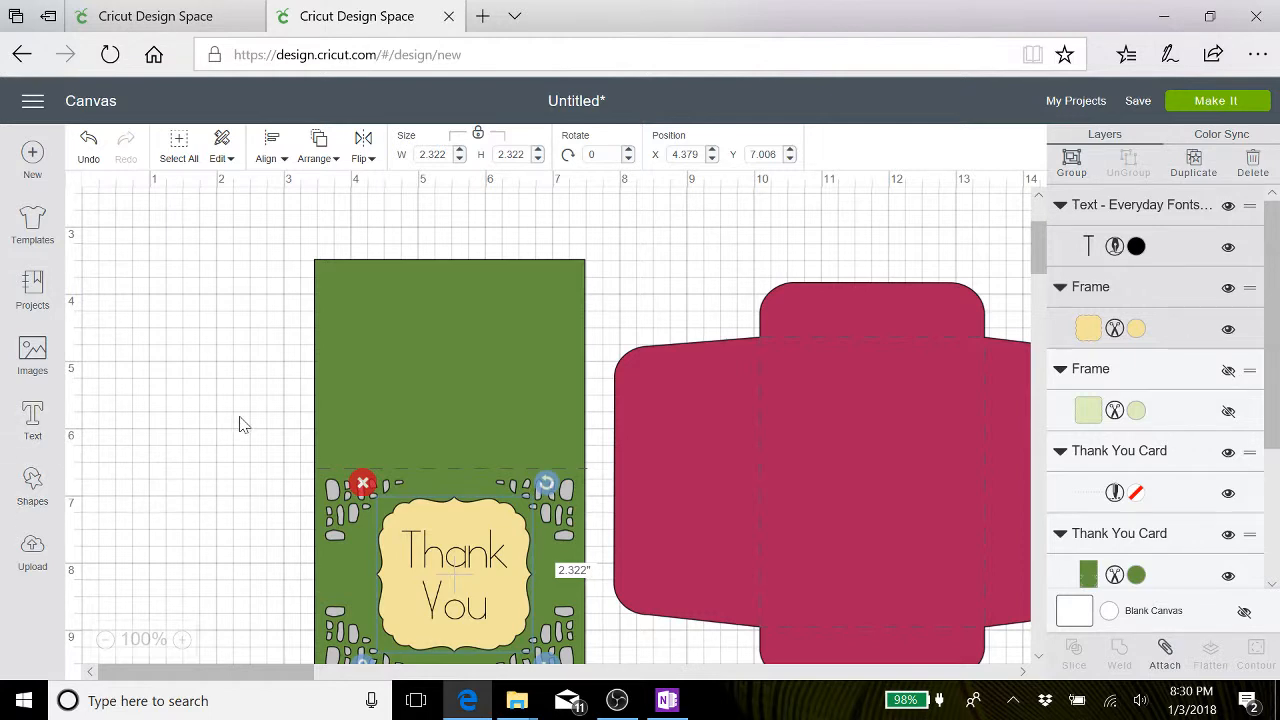
Attach the "Thank You" text to the yellow frame, and detach the two again.
{"action": "scroll", "coordinate": [240, 425], "scroll_direction": "down", "scroll_amount": 3}
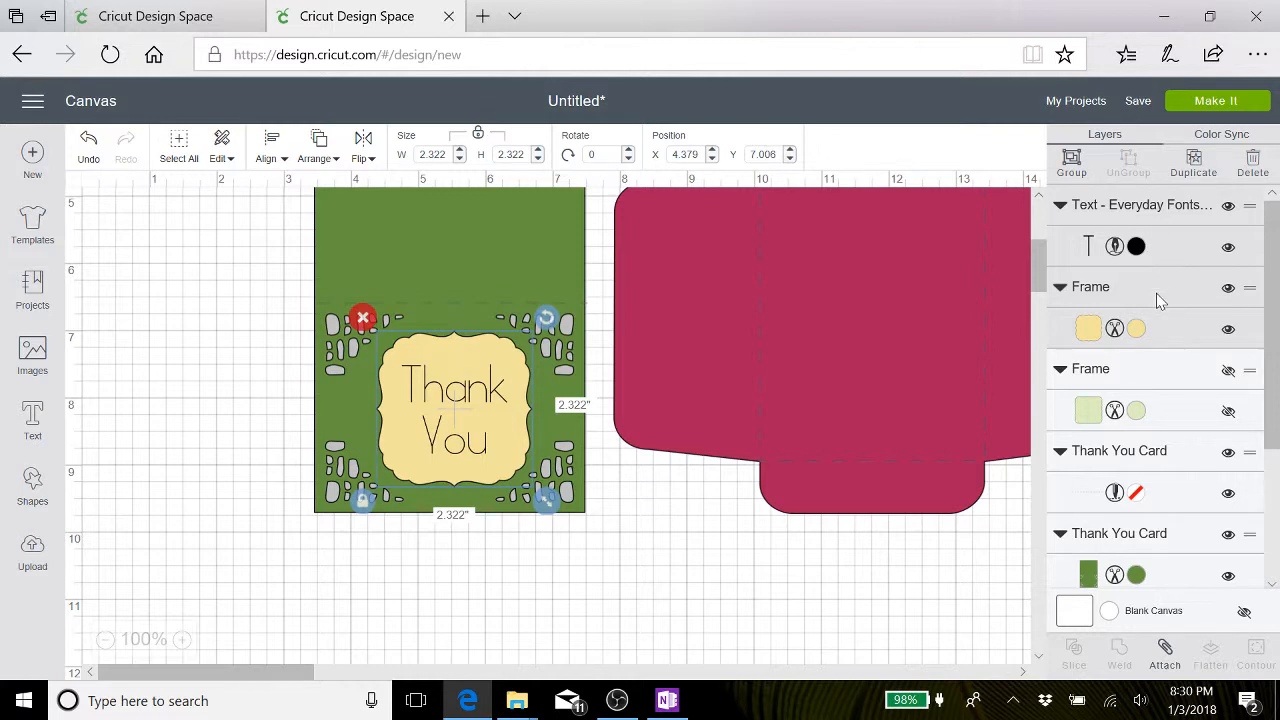
{"action": "left_click", "coordinate": [1165, 651]}
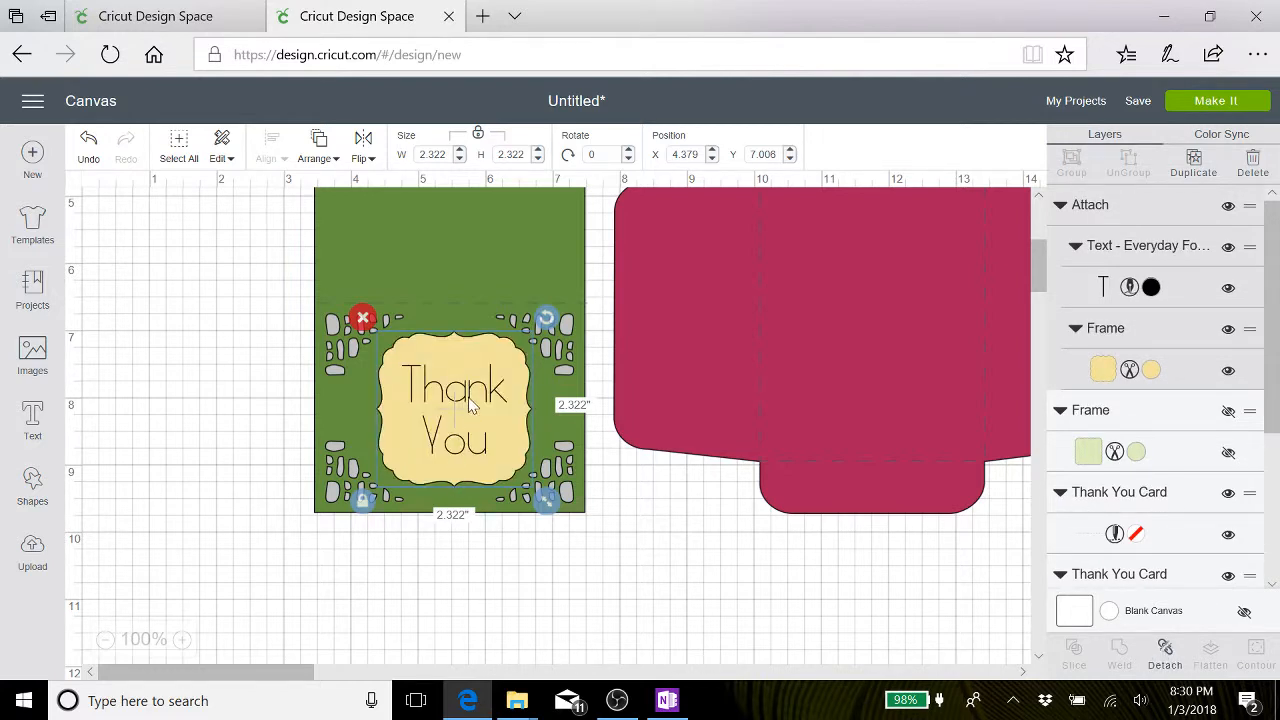
{"action": "left_click", "coordinate": [1172, 650]}
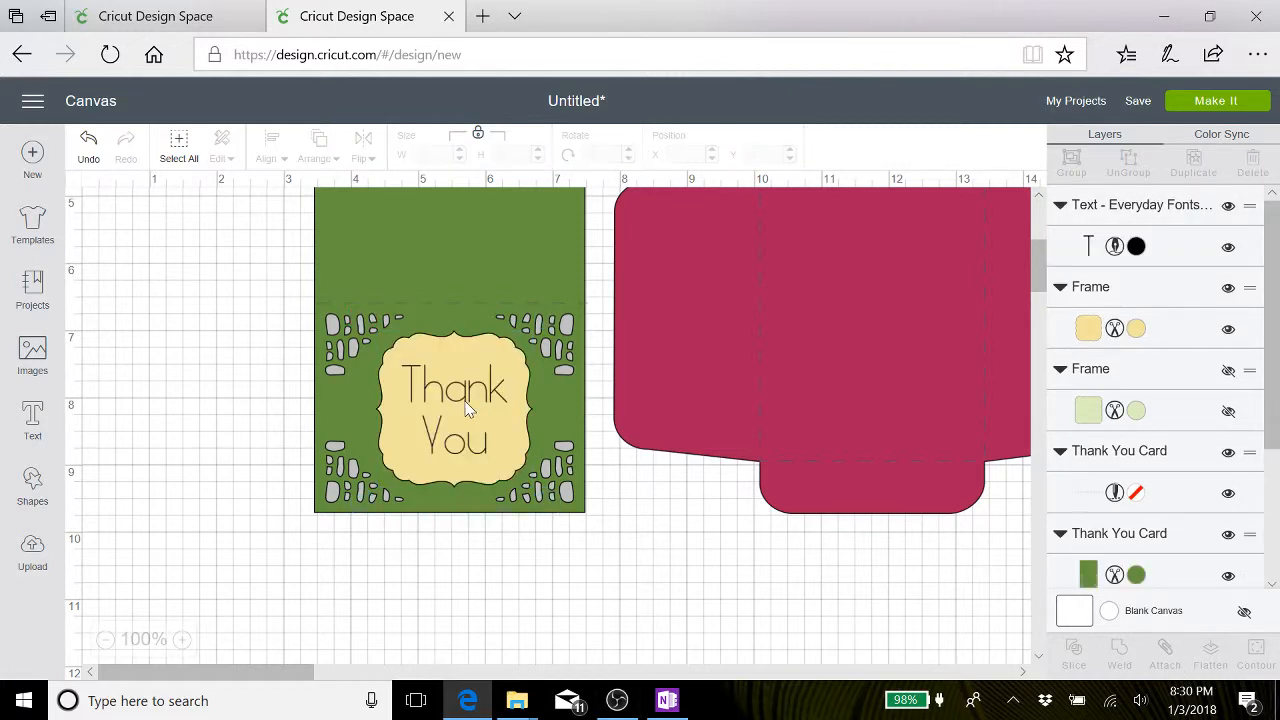
Select the "Thank You" text together with the yellow frame and attach them to each other.
{"action": "left_click", "coordinate": [464, 398]}
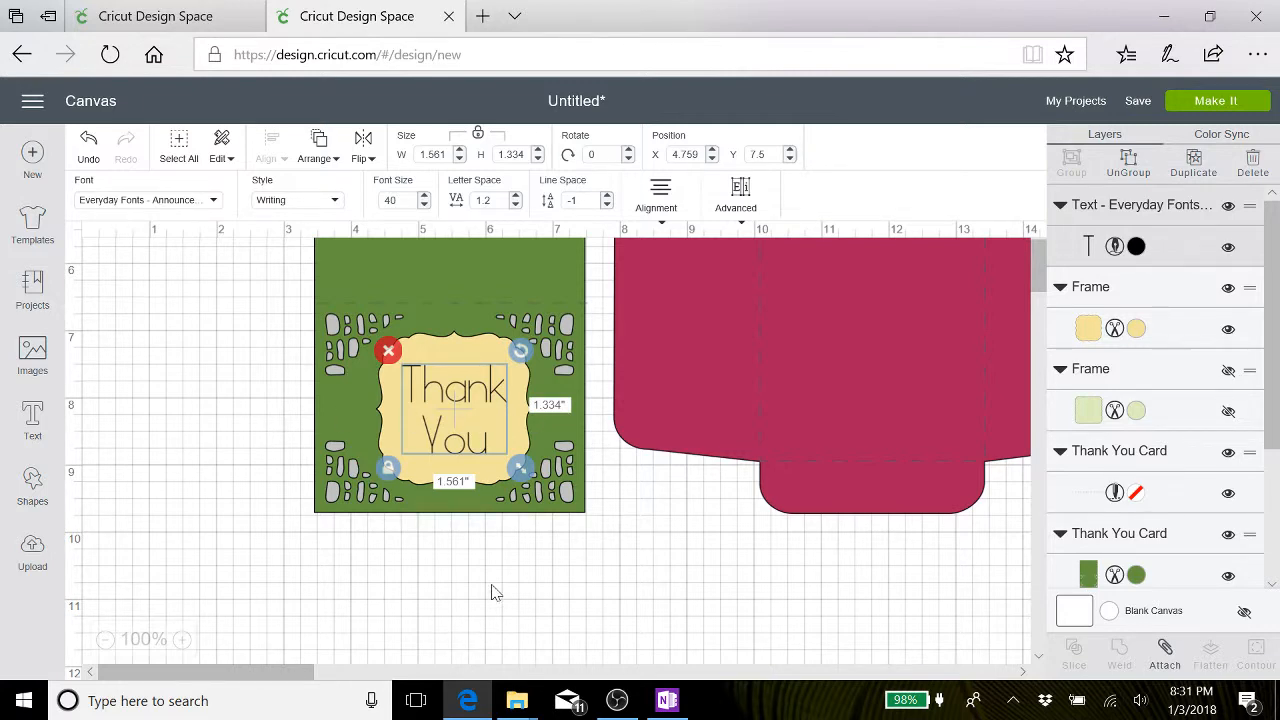
{"action": "left_click", "coordinate": [481, 471]}
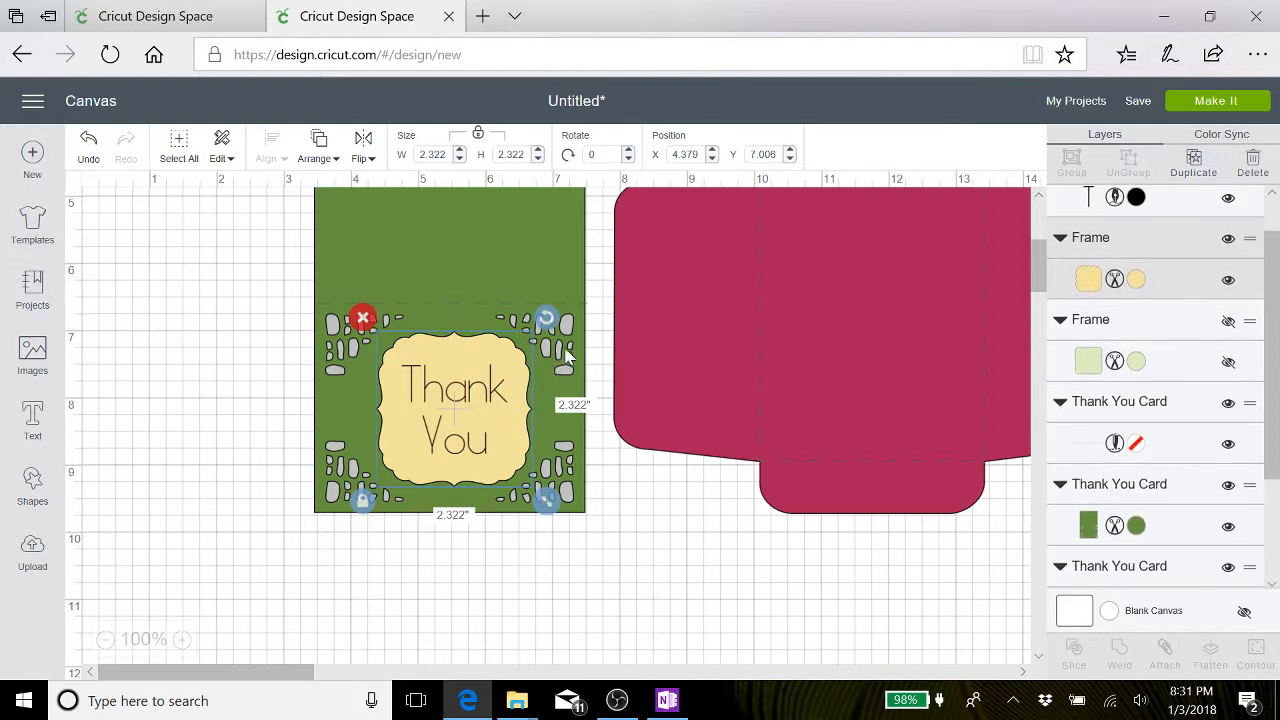
{"action": "left_click", "coordinate": [464, 450]}
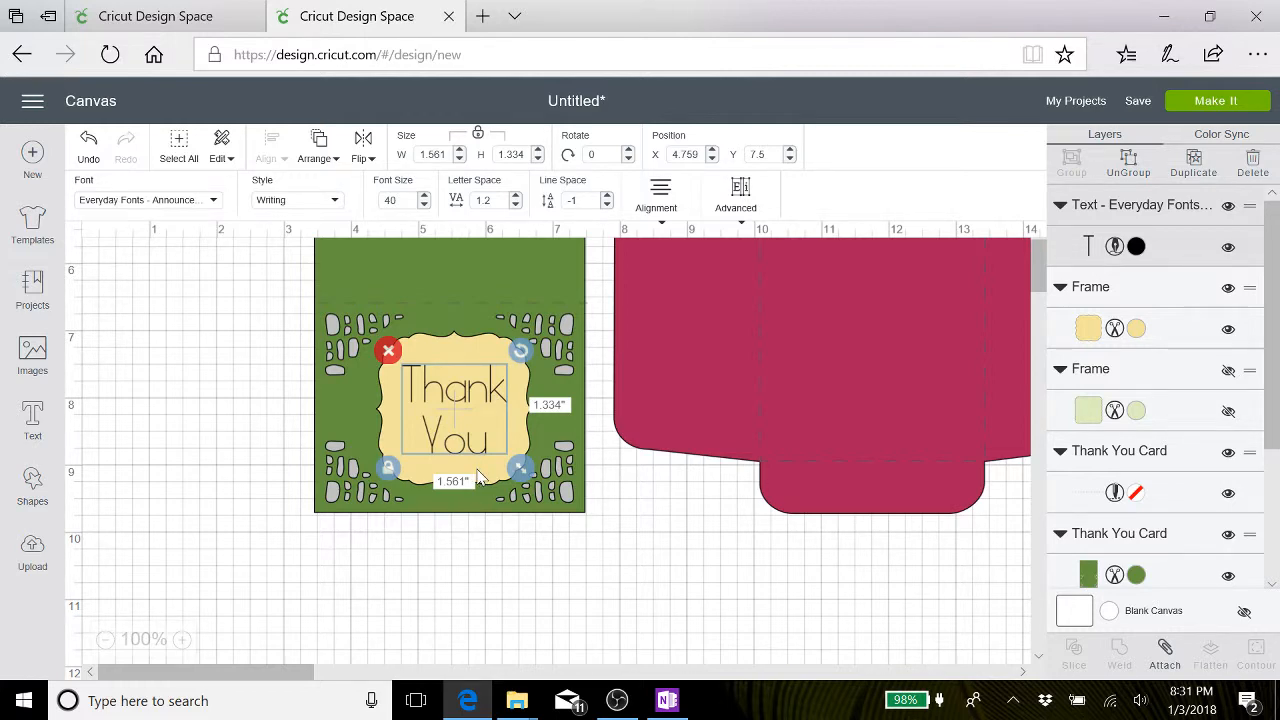
{"action": "left_click", "coordinate": [478, 476], "text": "shift"}
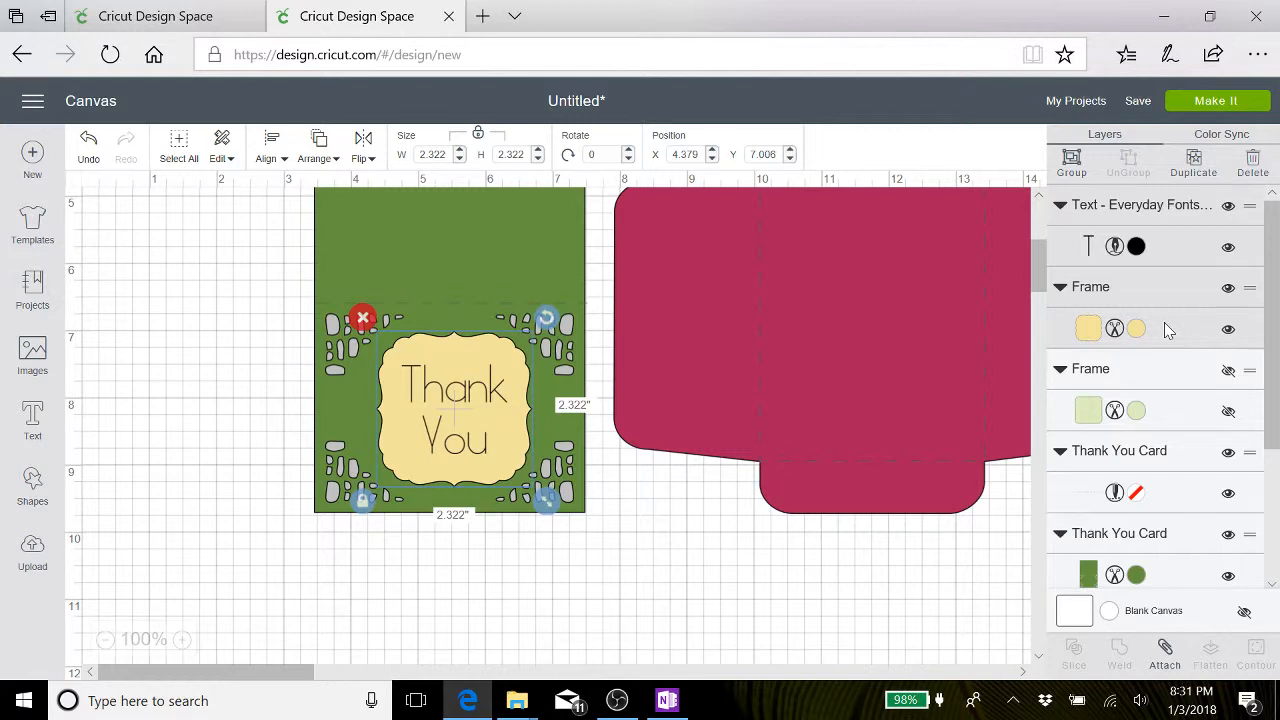
{"action": "left_click", "coordinate": [1165, 650]}
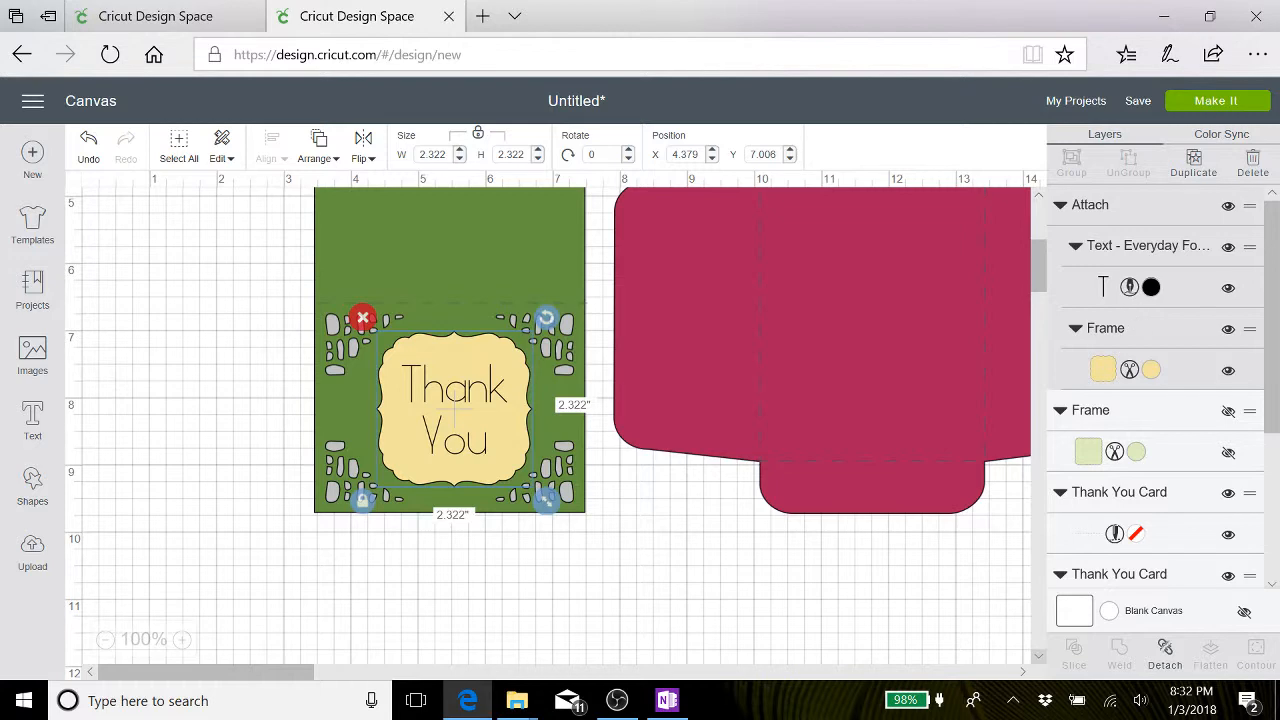
Attach the score line to the green card and move the attached card backward behind the yellow frame.
{"action": "scroll", "coordinate": [1178, 399], "scroll_direction": "down", "scroll_amount": 5}
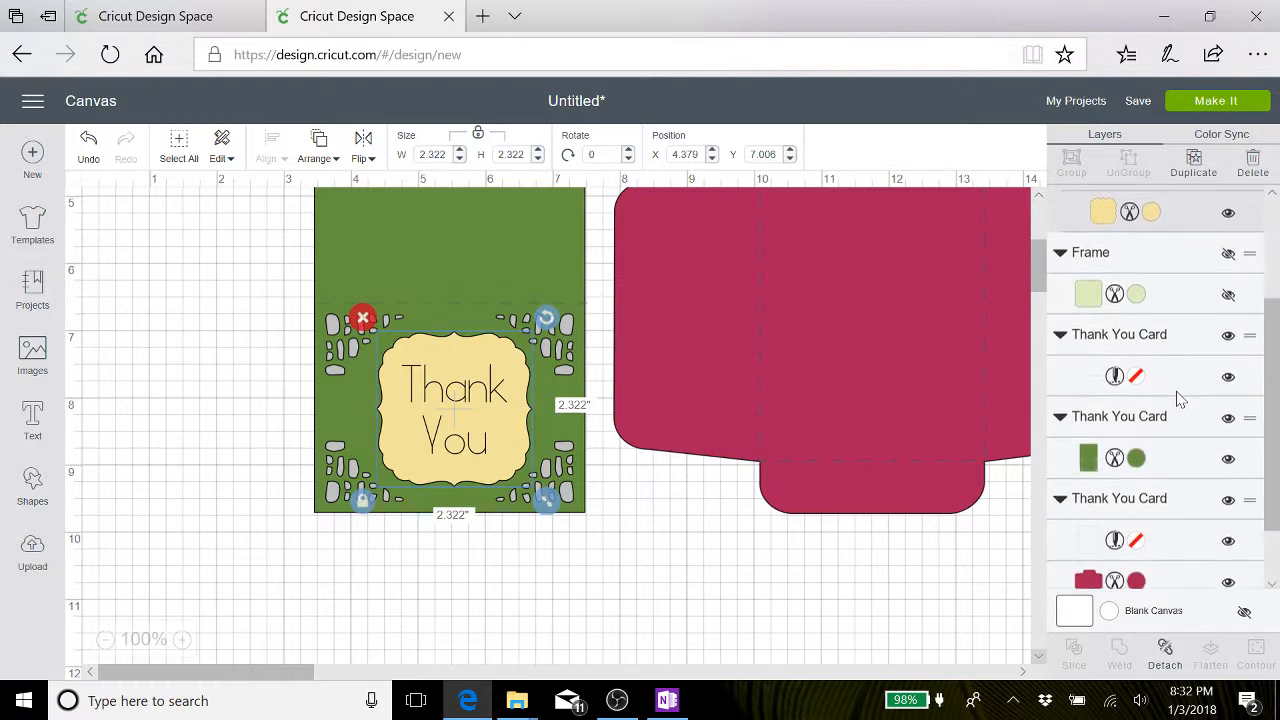
{"action": "scroll", "coordinate": [1178, 399], "scroll_direction": "up", "scroll_amount": 5}
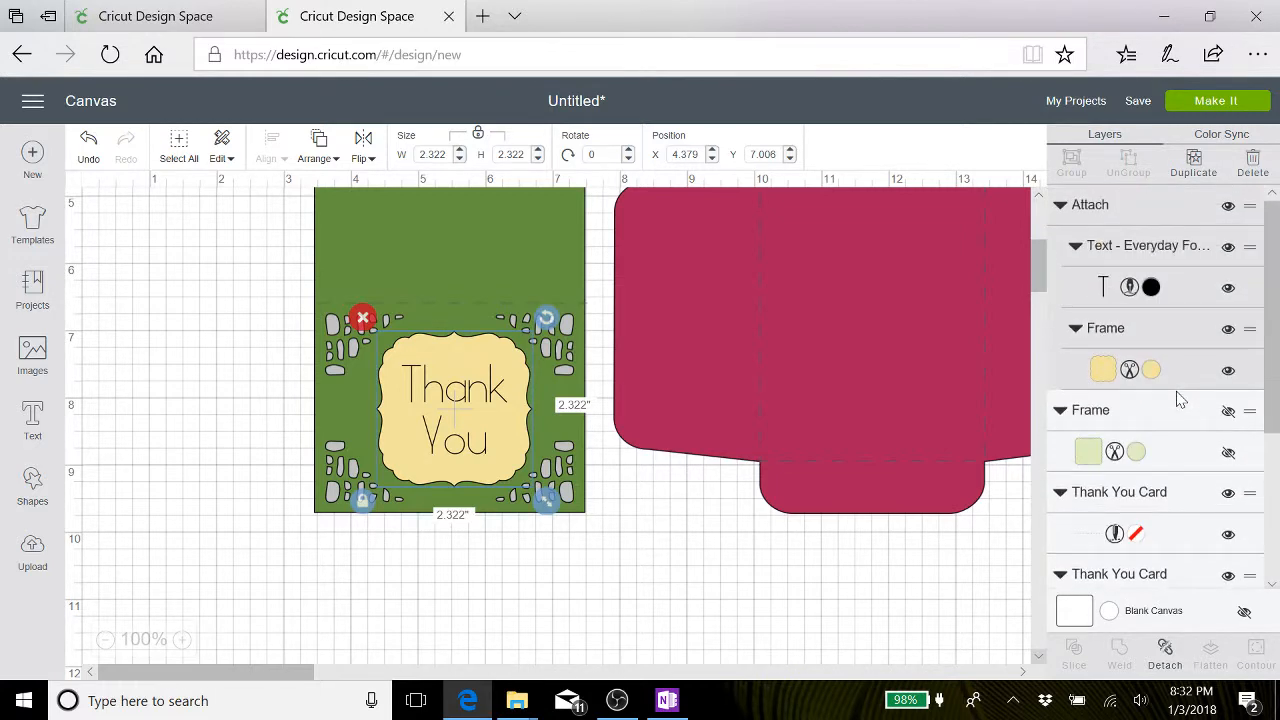
{"action": "left_click", "coordinate": [434, 290]}
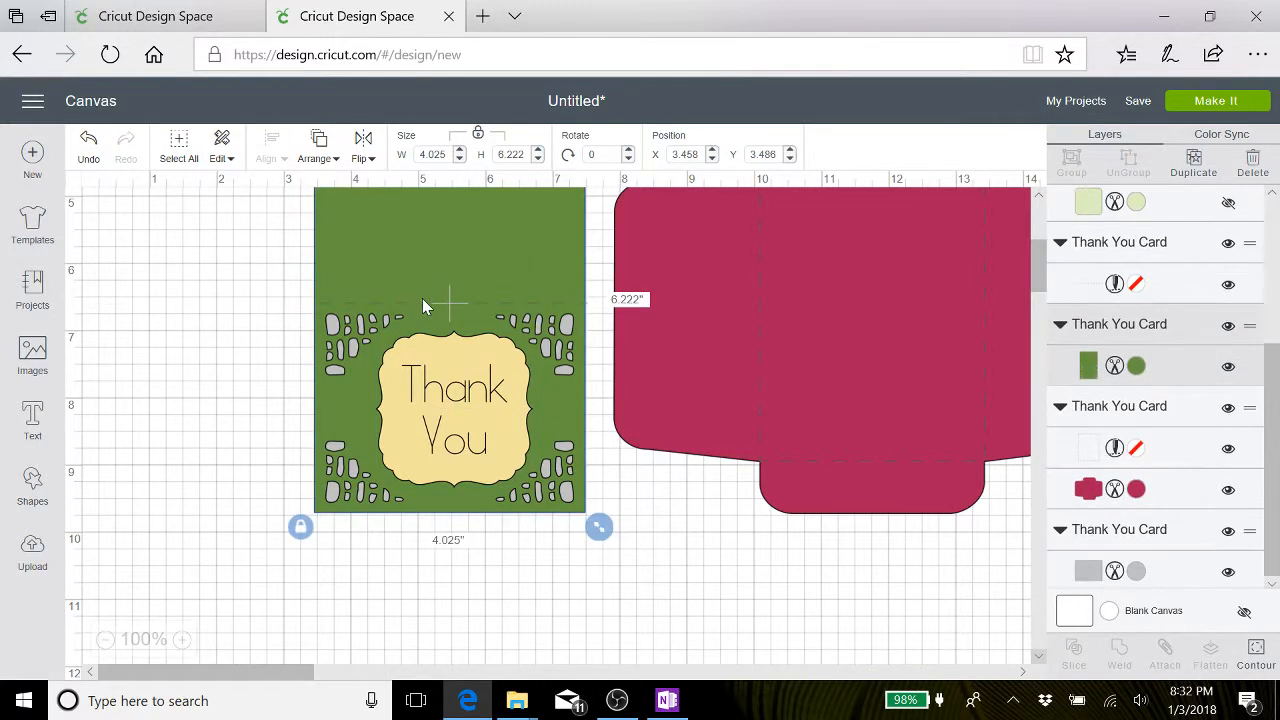
{"action": "left_click", "coordinate": [417, 301]}
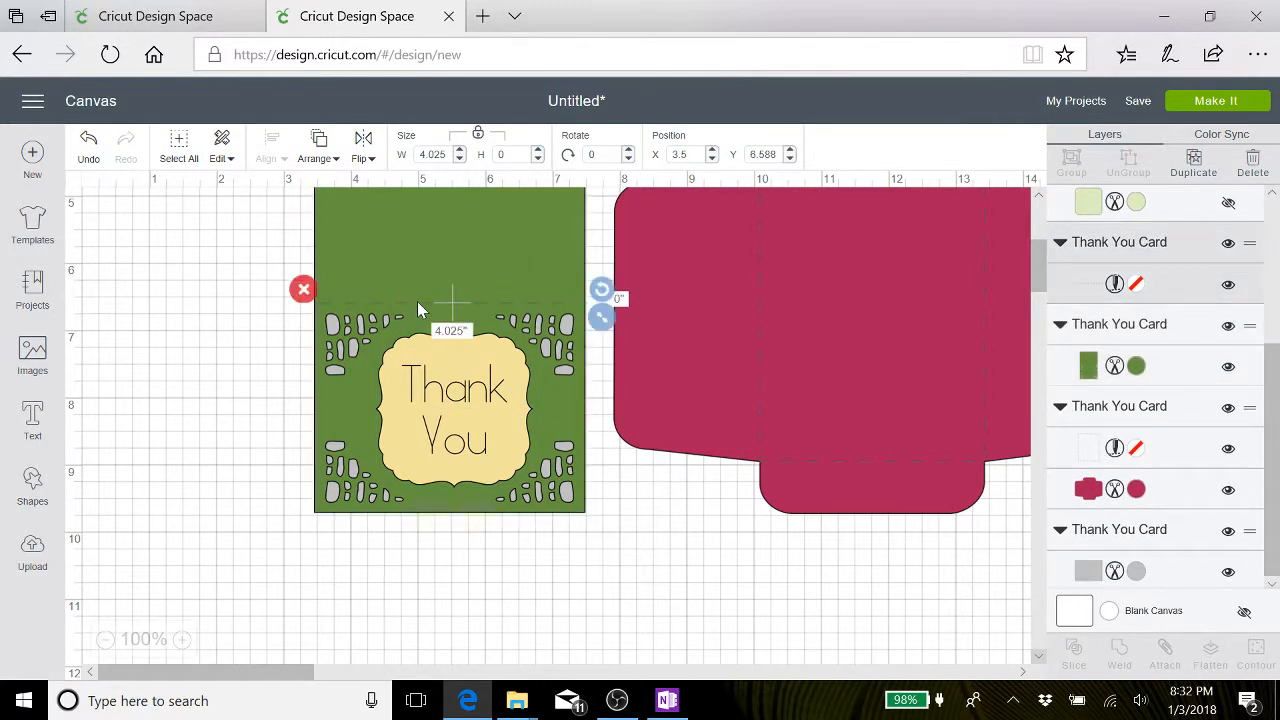
{"action": "left_click", "coordinate": [491, 264]}
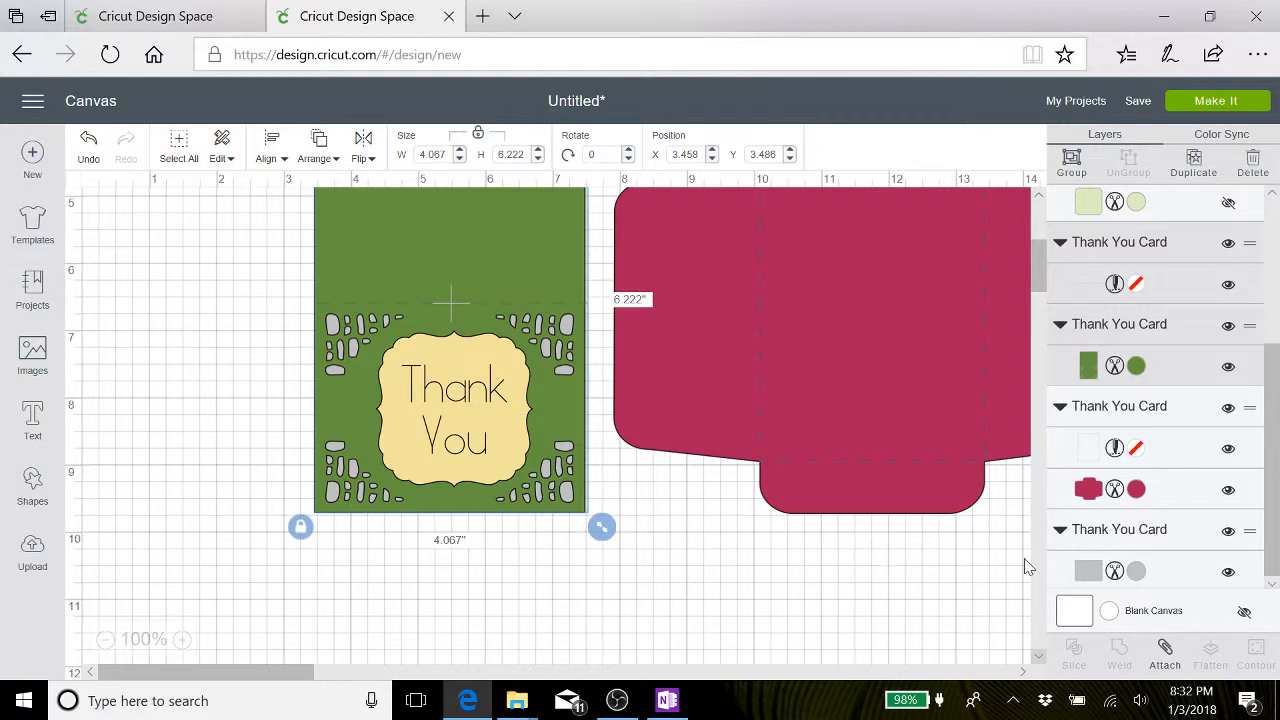
{"action": "left_click", "coordinate": [1166, 650]}
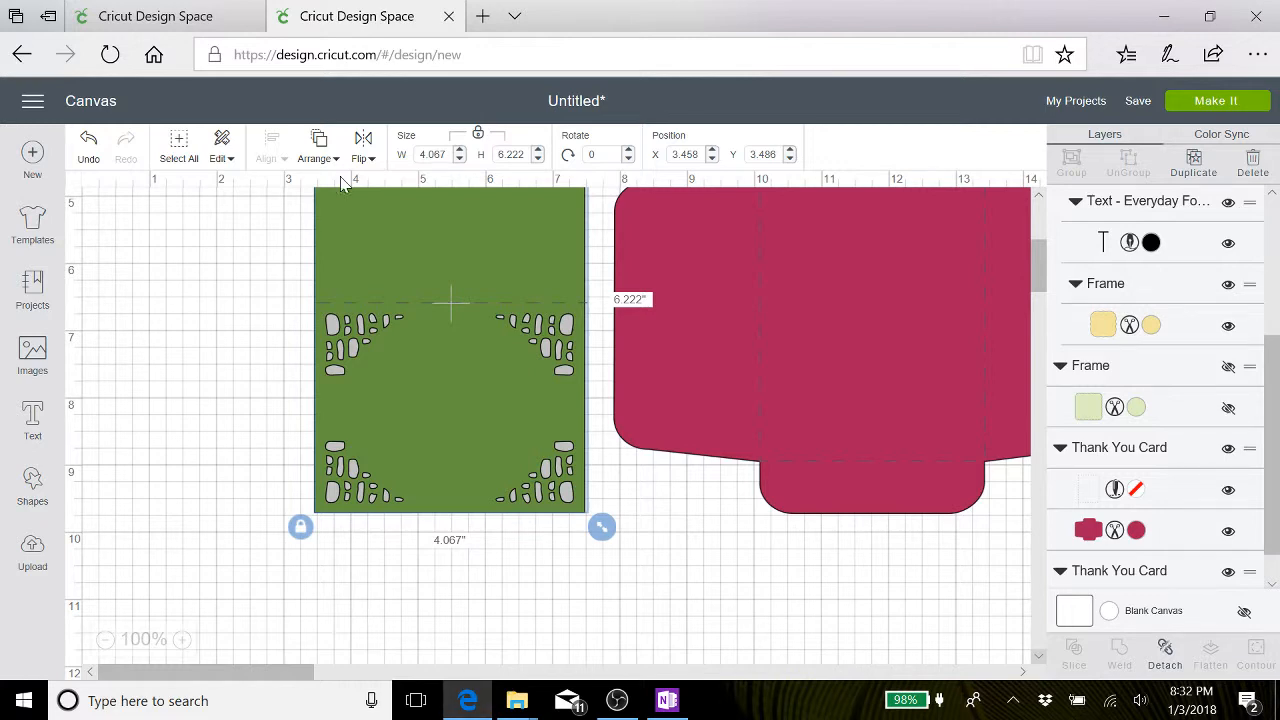
{"action": "left_click", "coordinate": [320, 148]}
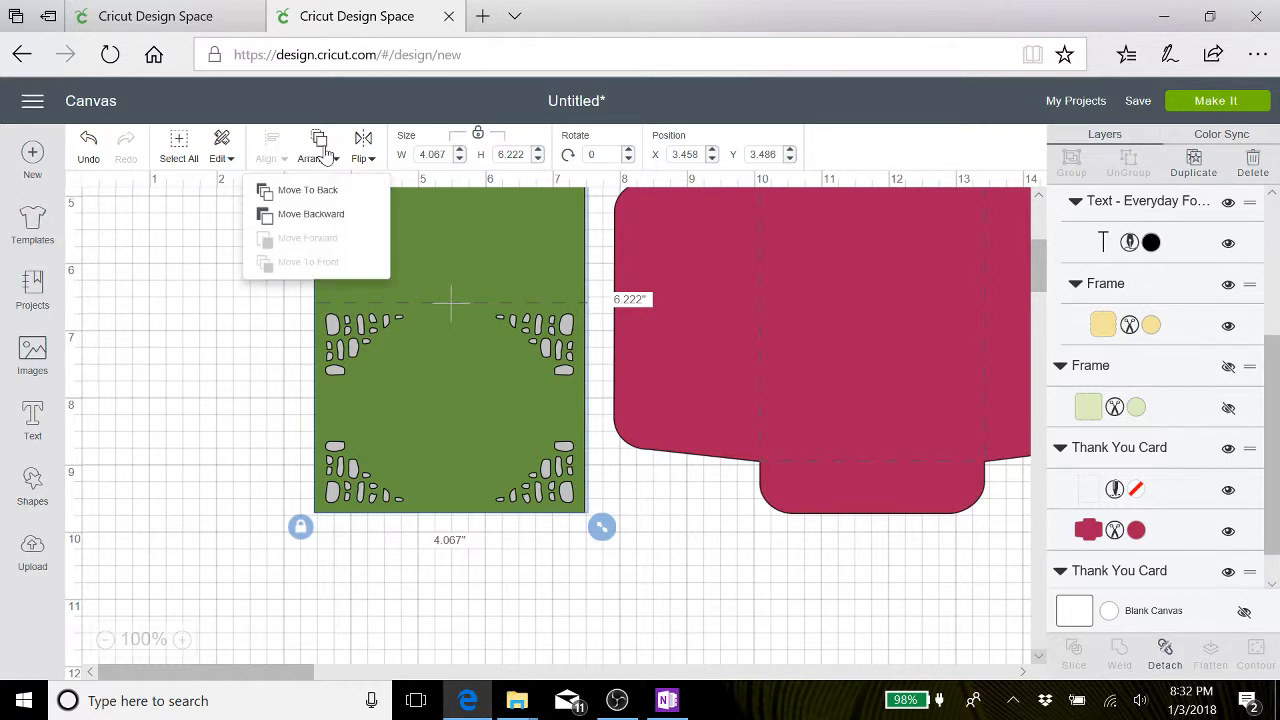
{"action": "left_click", "coordinate": [315, 214]}
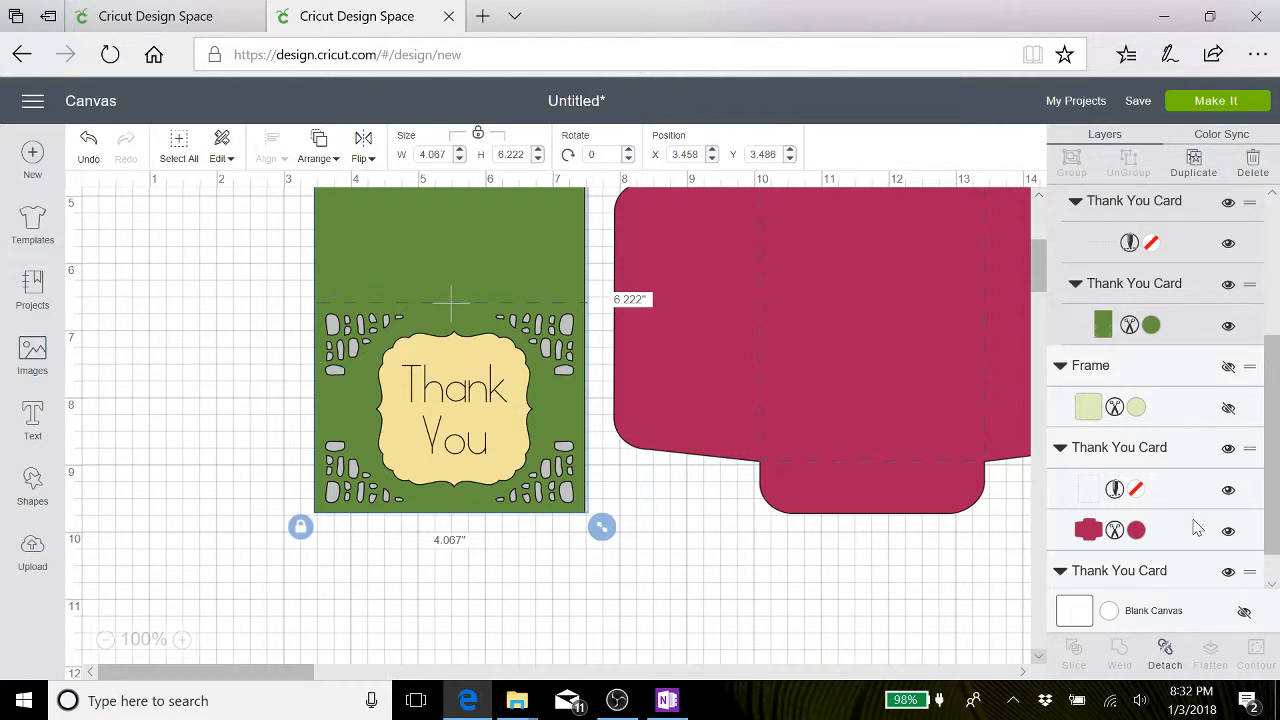
Recolour the grey backing layer of the card to Blueberry (#1F66B1).
{"action": "scroll", "coordinate": [1172, 484], "scroll_direction": "down", "scroll_amount": 1}
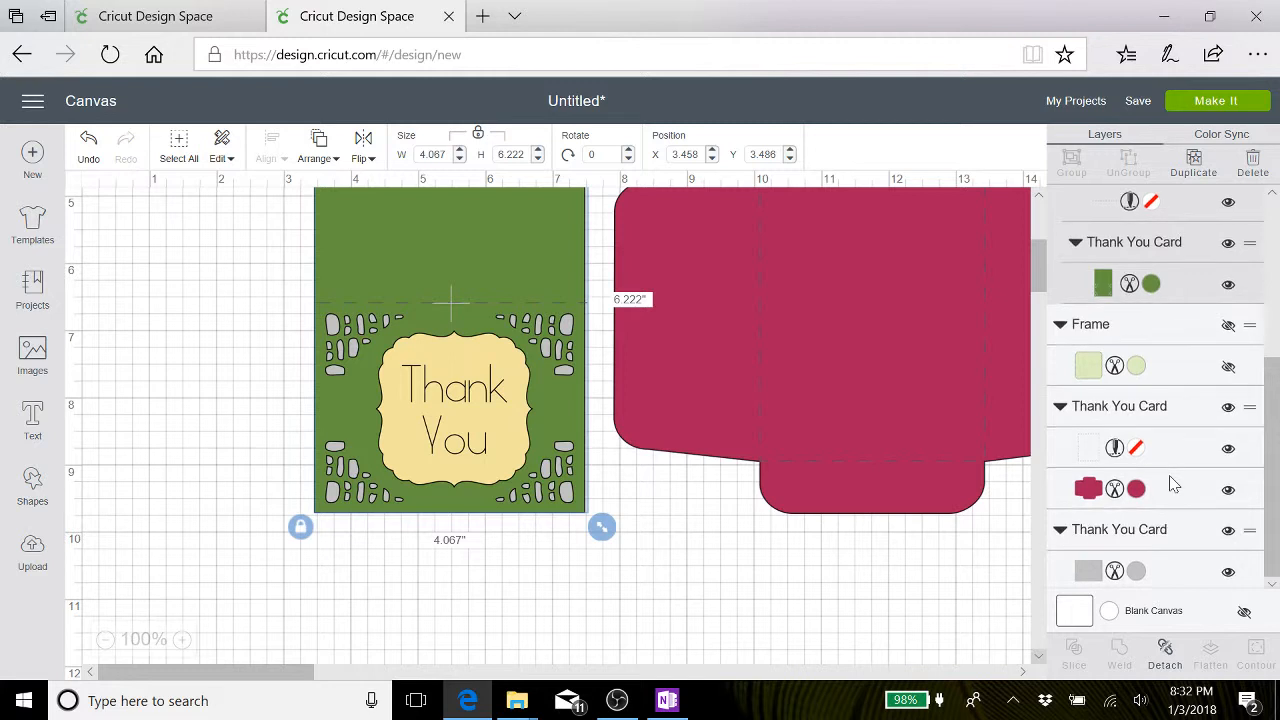
{"action": "left_click", "coordinate": [1088, 570]}
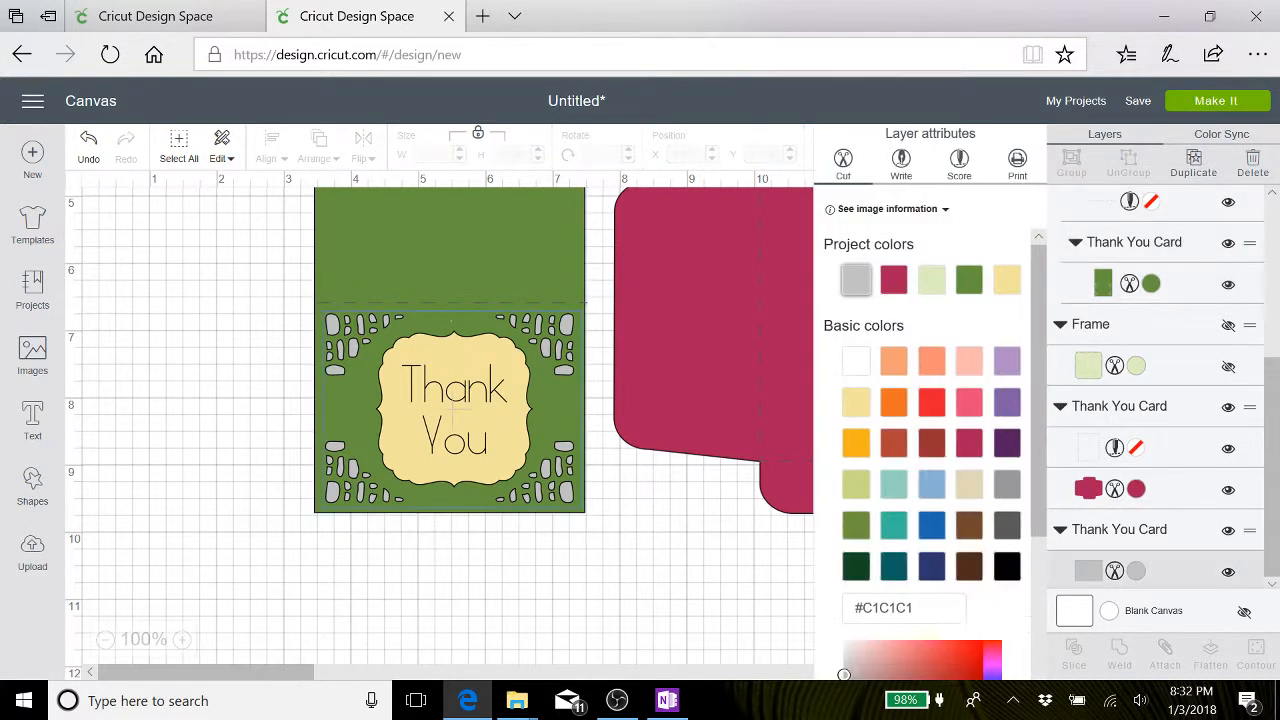
{"action": "left_click", "coordinate": [933, 527]}
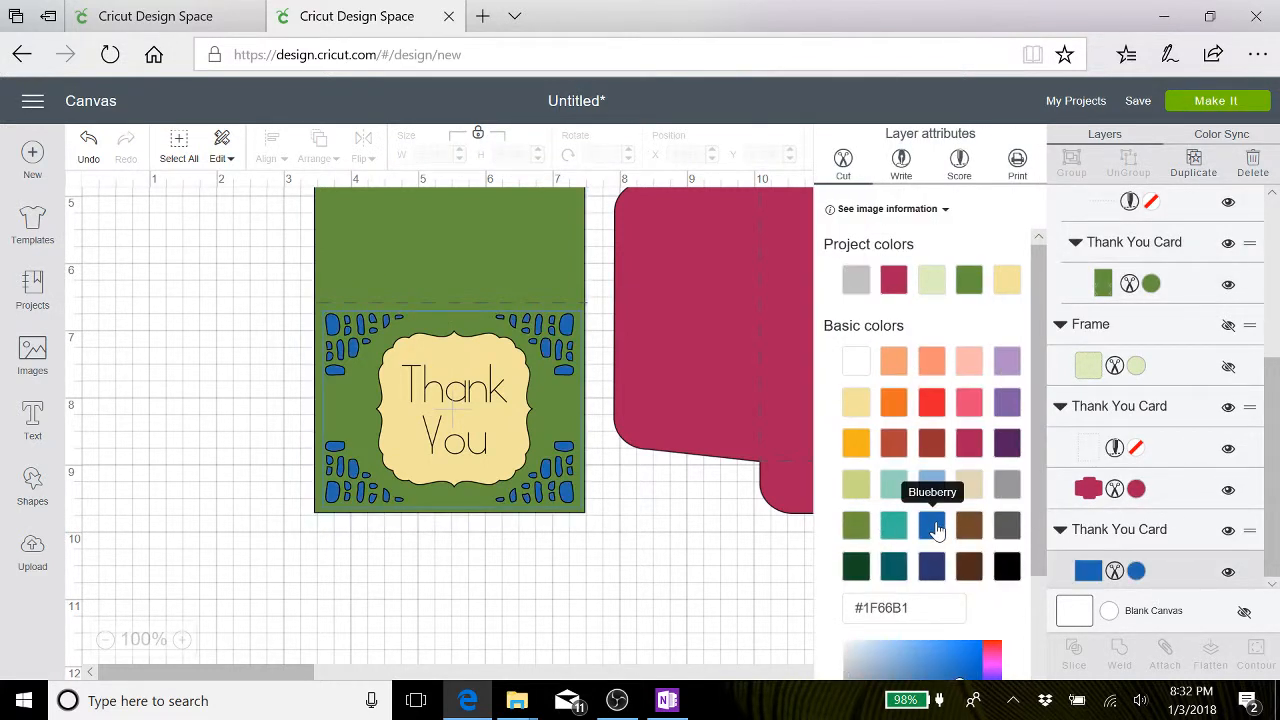
{"action": "left_click", "coordinate": [682, 573]}
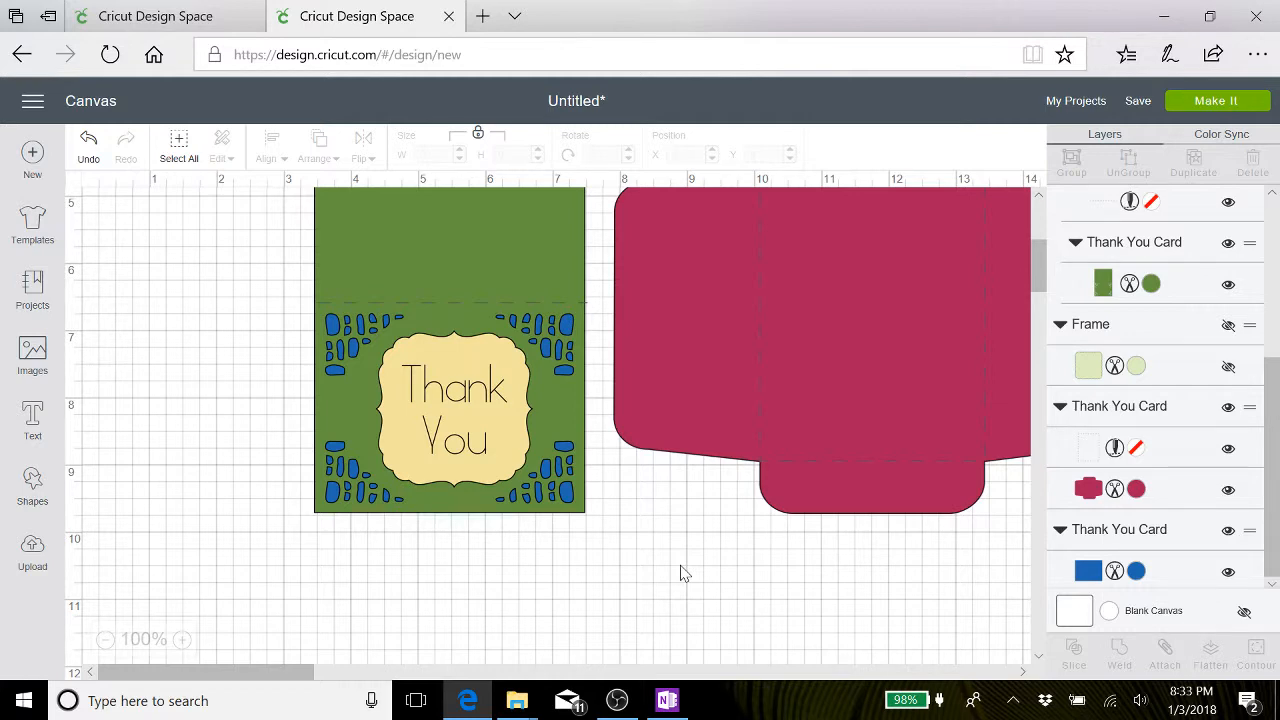
Save the project as "thank emboss" with the Public option kept on.
{"action": "left_click", "coordinate": [1139, 102]}
{"action": "type", "text": "thank"}
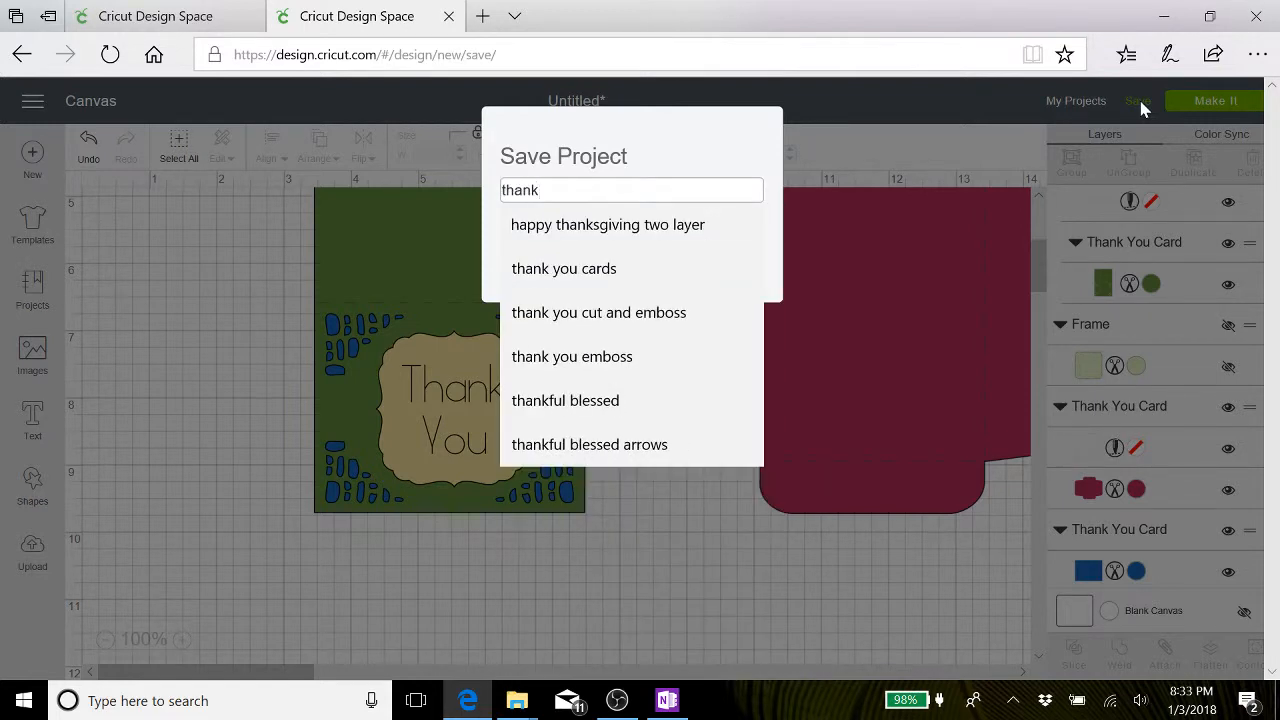
{"action": "type", "text": " emboss"}
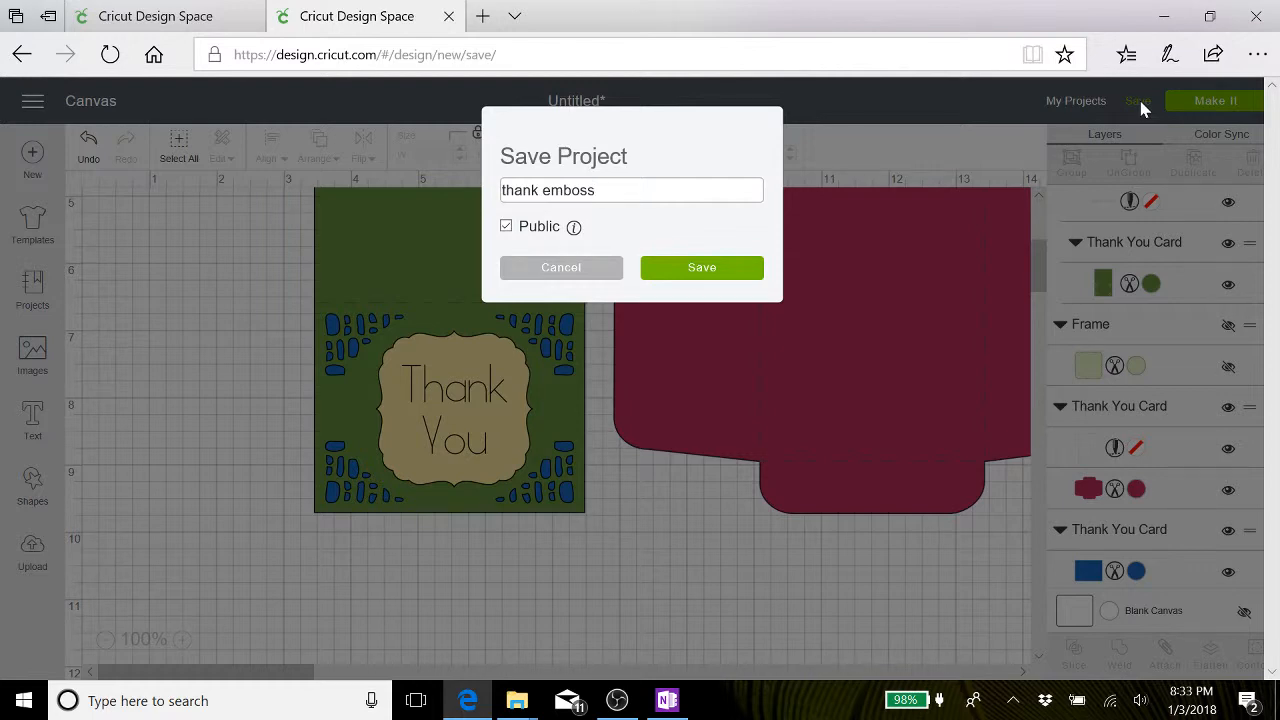
{"action": "left_click", "coordinate": [742, 270]}
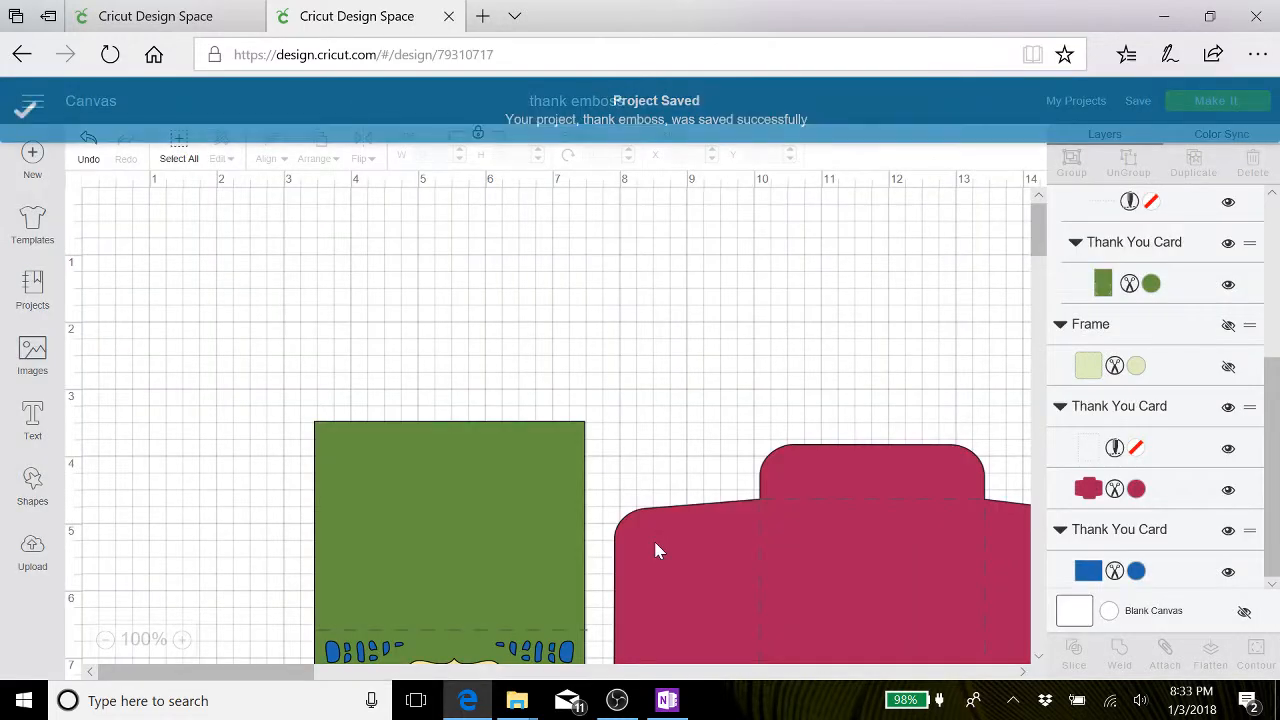
Check the green card and the envelope on the canvas, and send the project to mat preparation.
{"action": "scroll", "coordinate": [664, 445], "scroll_direction": "down", "scroll_amount": 2}
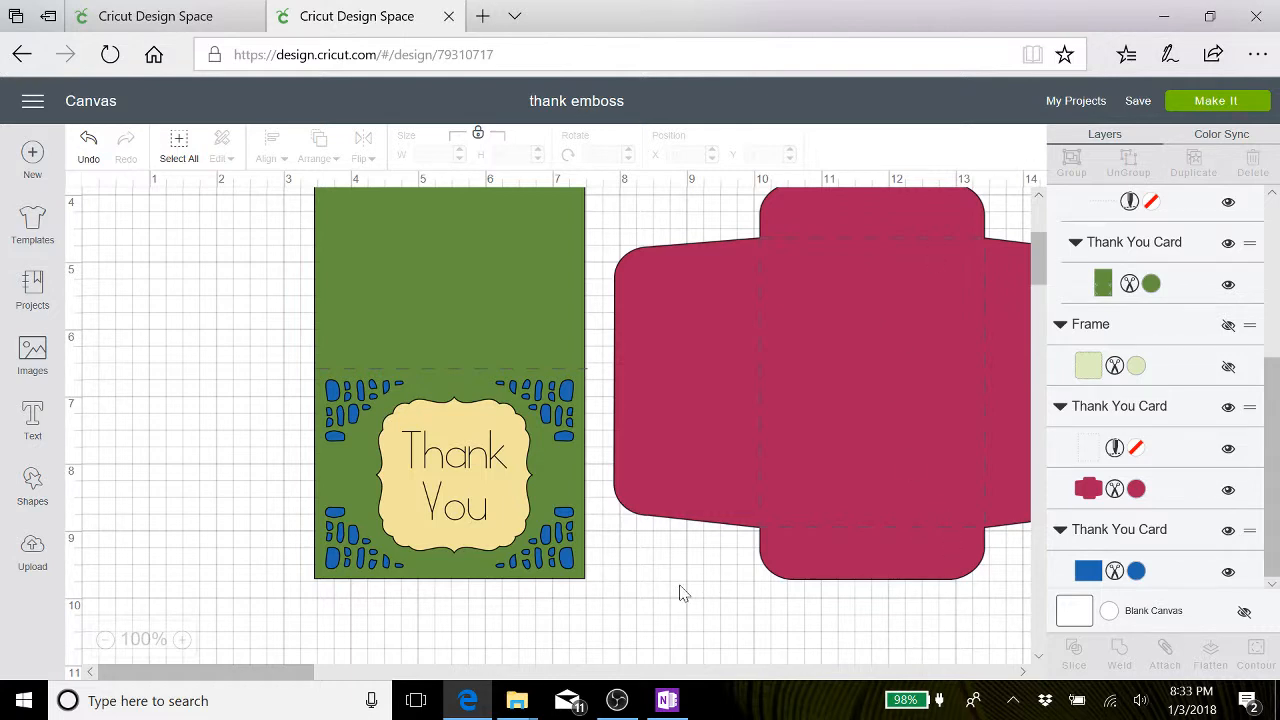
{"action": "left_click", "coordinate": [537, 318]}
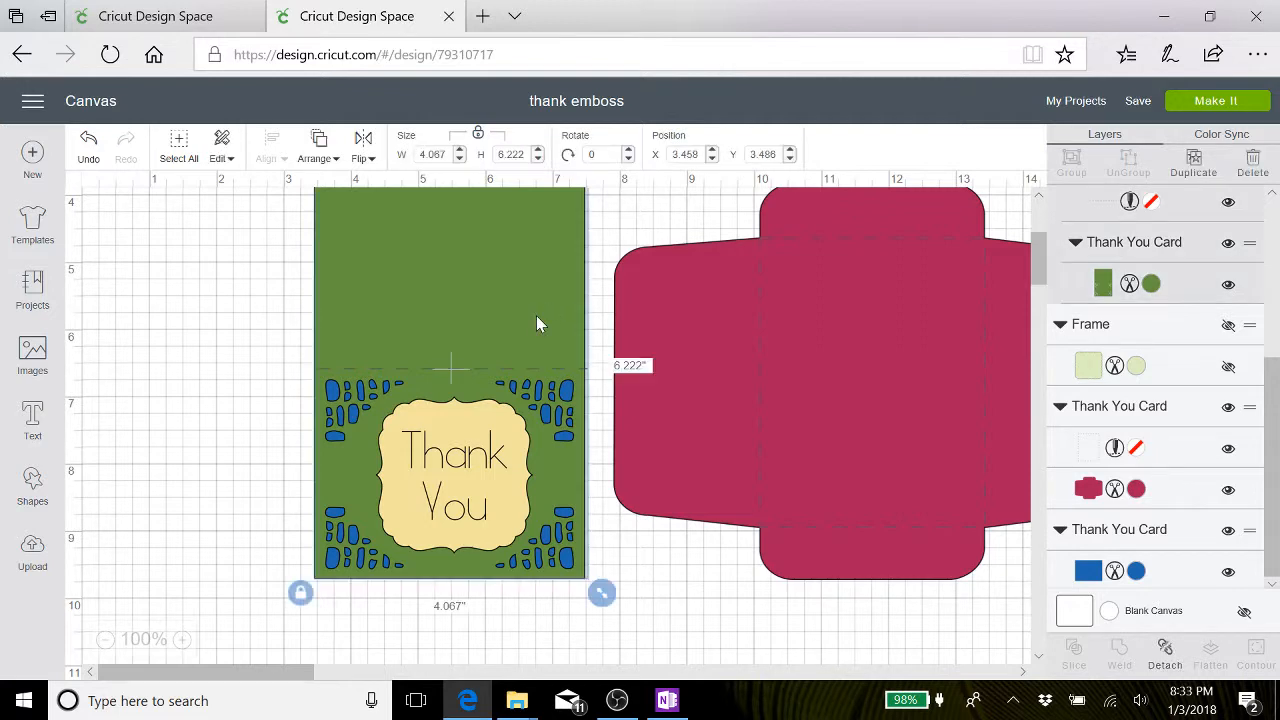
{"action": "left_click", "coordinate": [795, 350]}
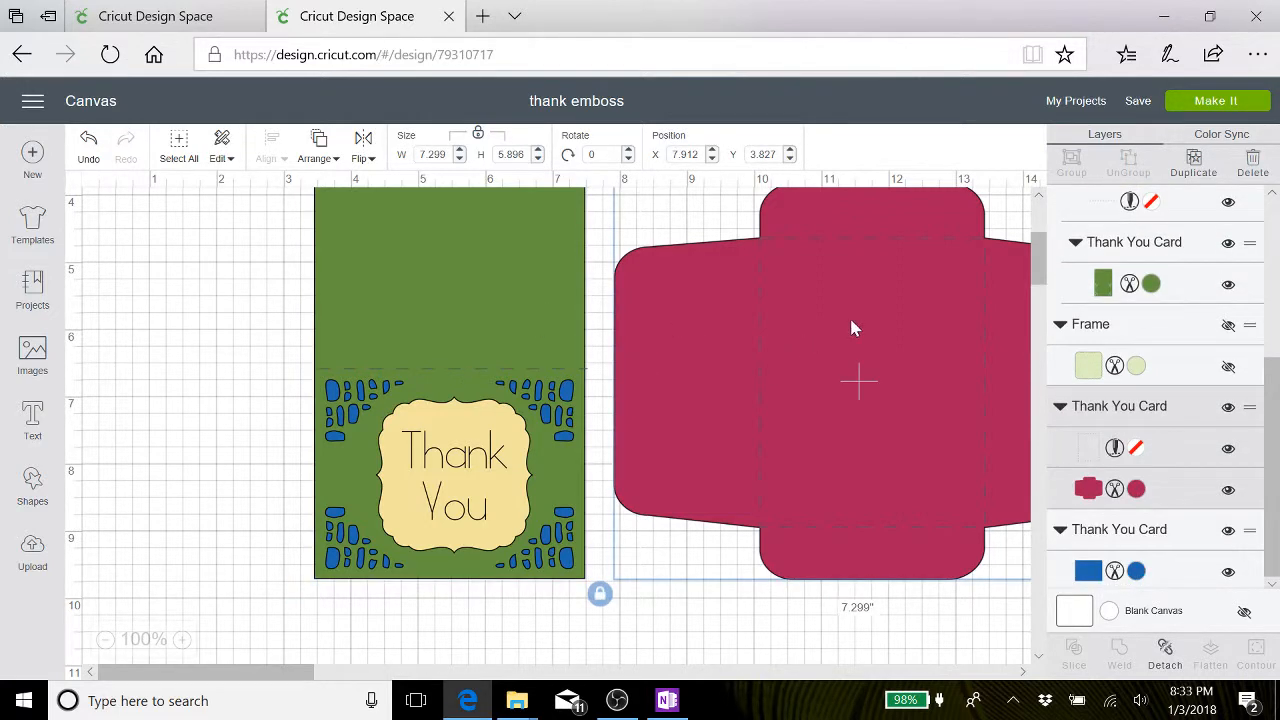
{"action": "left_click", "coordinate": [419, 289]}
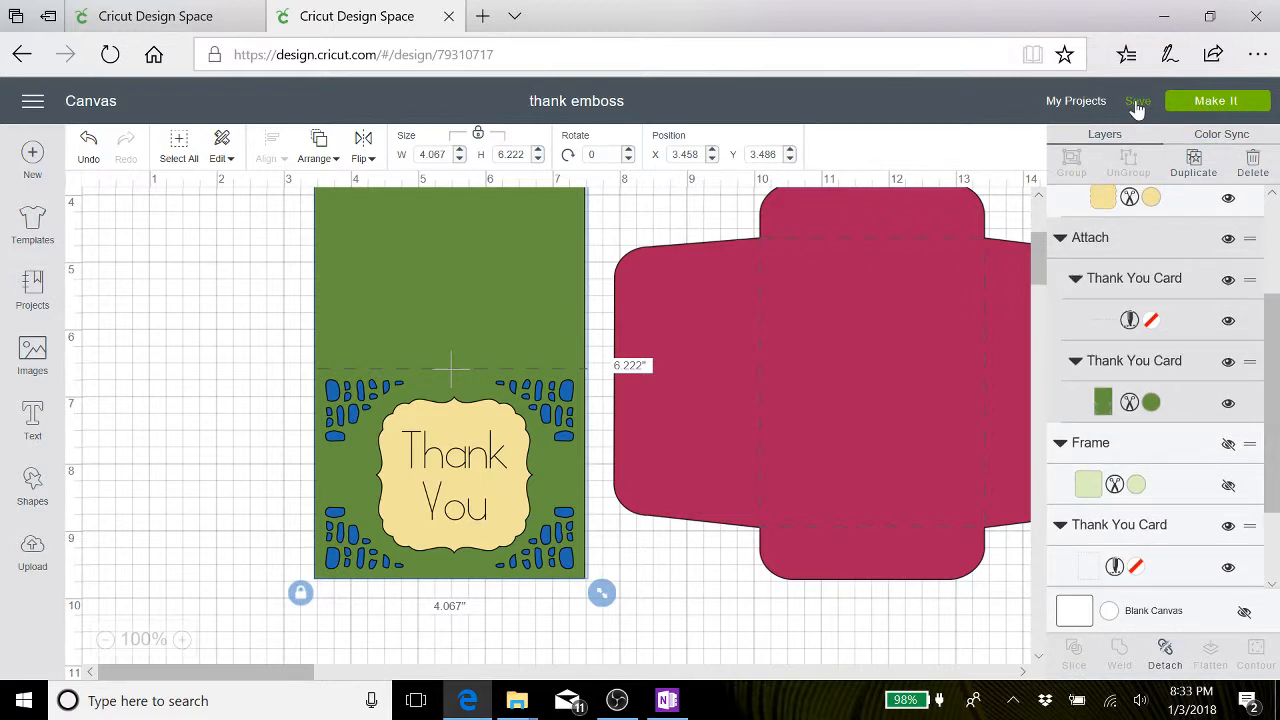
{"action": "left_click", "coordinate": [1198, 102]}
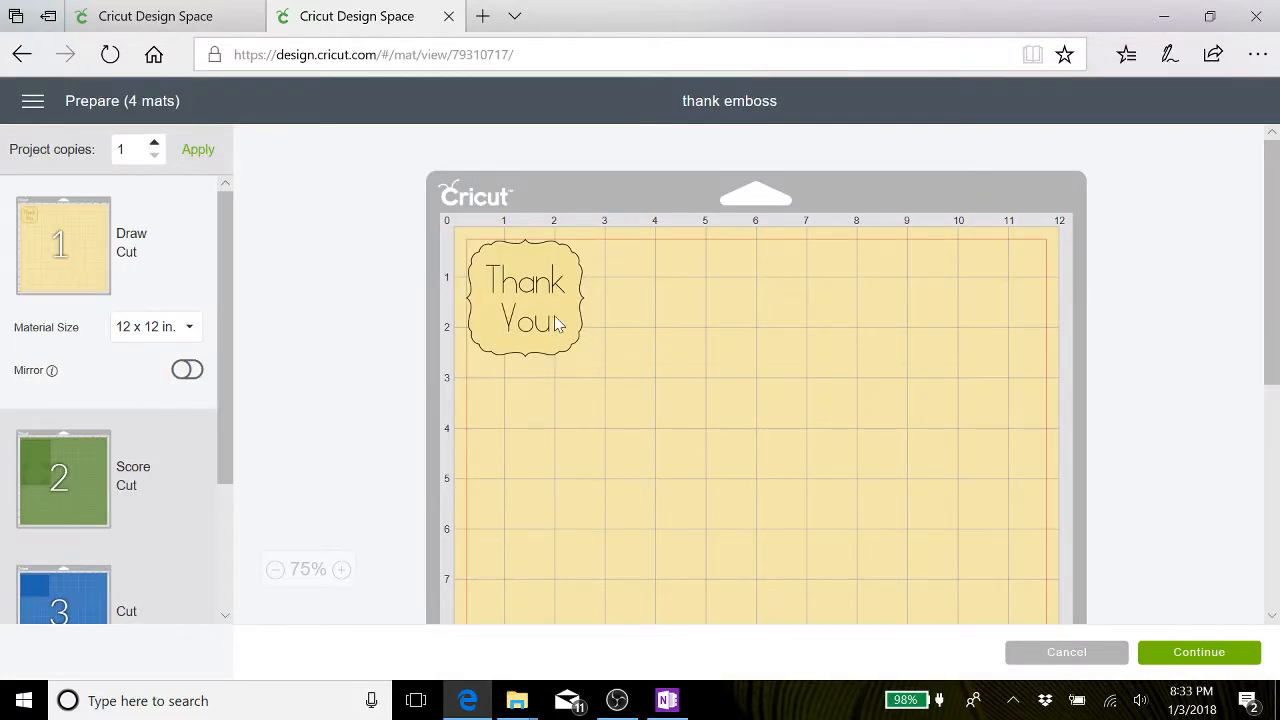
Examine the green card, blue backing and red envelope mats to check their layouts and score lines.
{"action": "left_click", "coordinate": [143, 459]}
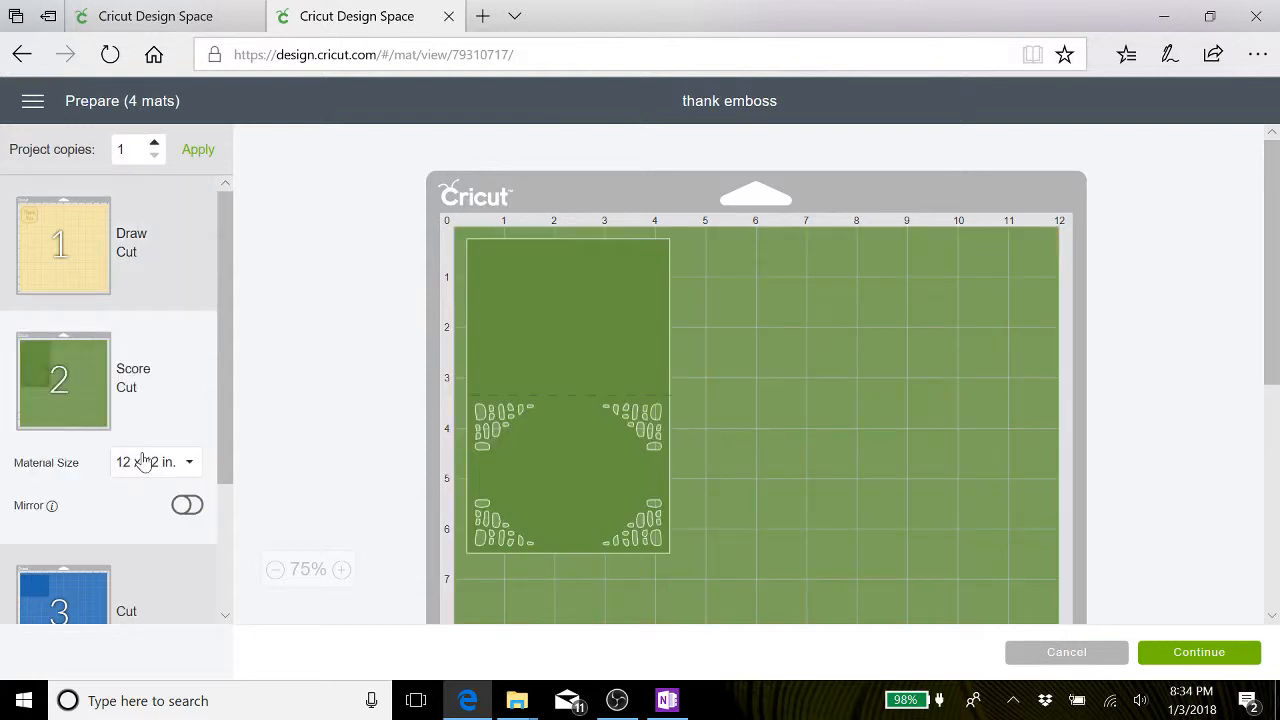
{"action": "scroll", "coordinate": [311, 417], "scroll_direction": "down", "scroll_amount": 3}
{"action": "scroll", "coordinate": [311, 417], "scroll_direction": "up", "scroll_amount": 1}
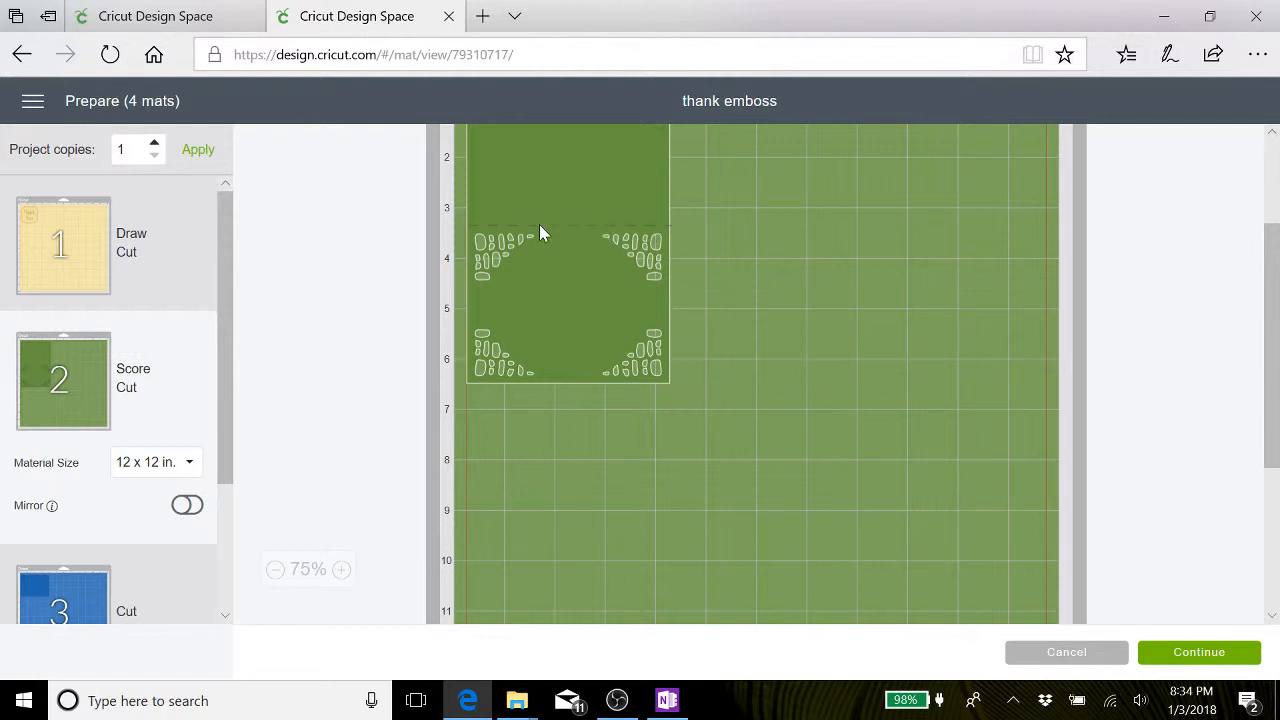
{"action": "scroll", "coordinate": [171, 414], "scroll_direction": "down", "scroll_amount": 2}
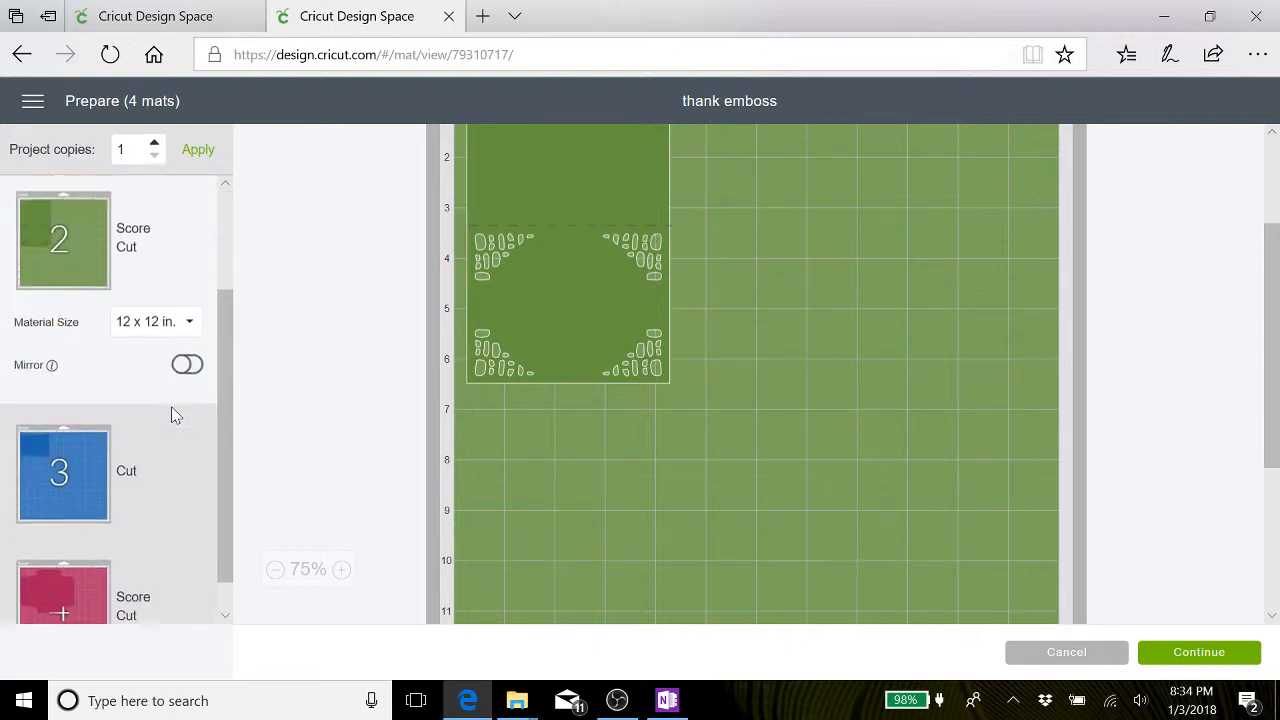
{"action": "left_click", "coordinate": [171, 418]}
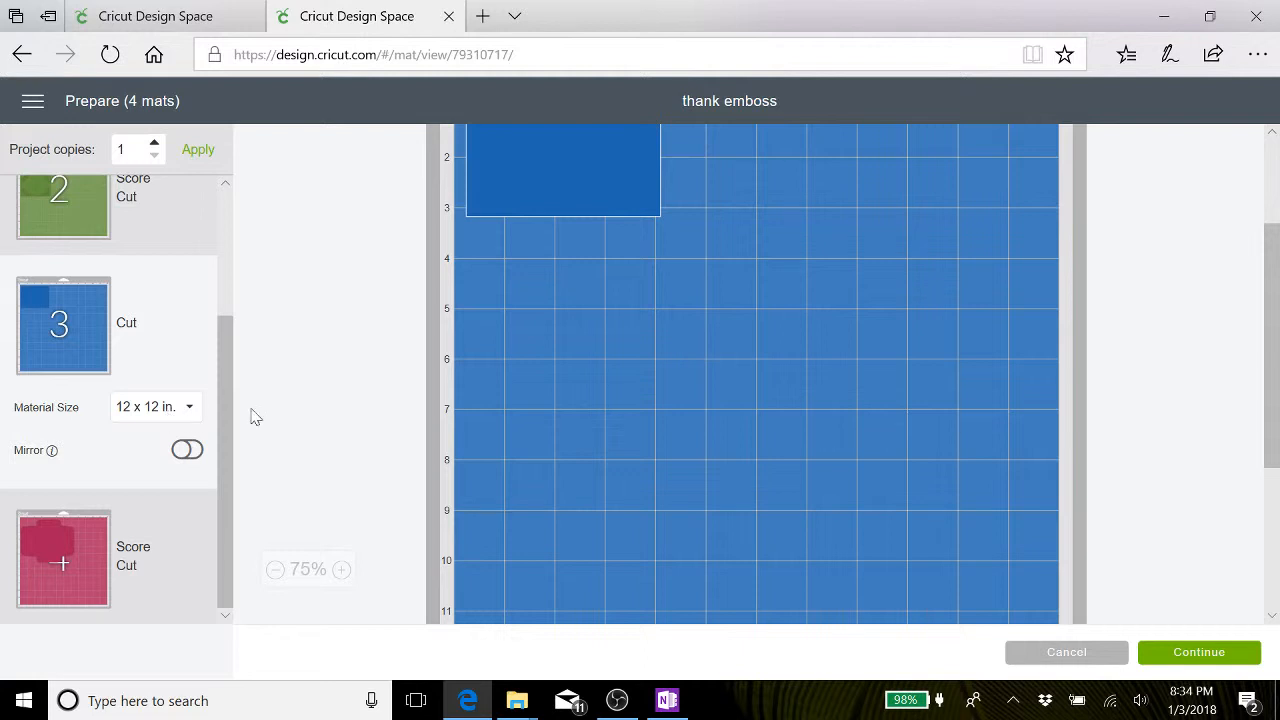
{"action": "scroll", "coordinate": [607, 380], "scroll_direction": "up", "scroll_amount": 3}
{"action": "scroll", "coordinate": [605, 380], "scroll_direction": "down", "scroll_amount": 3}
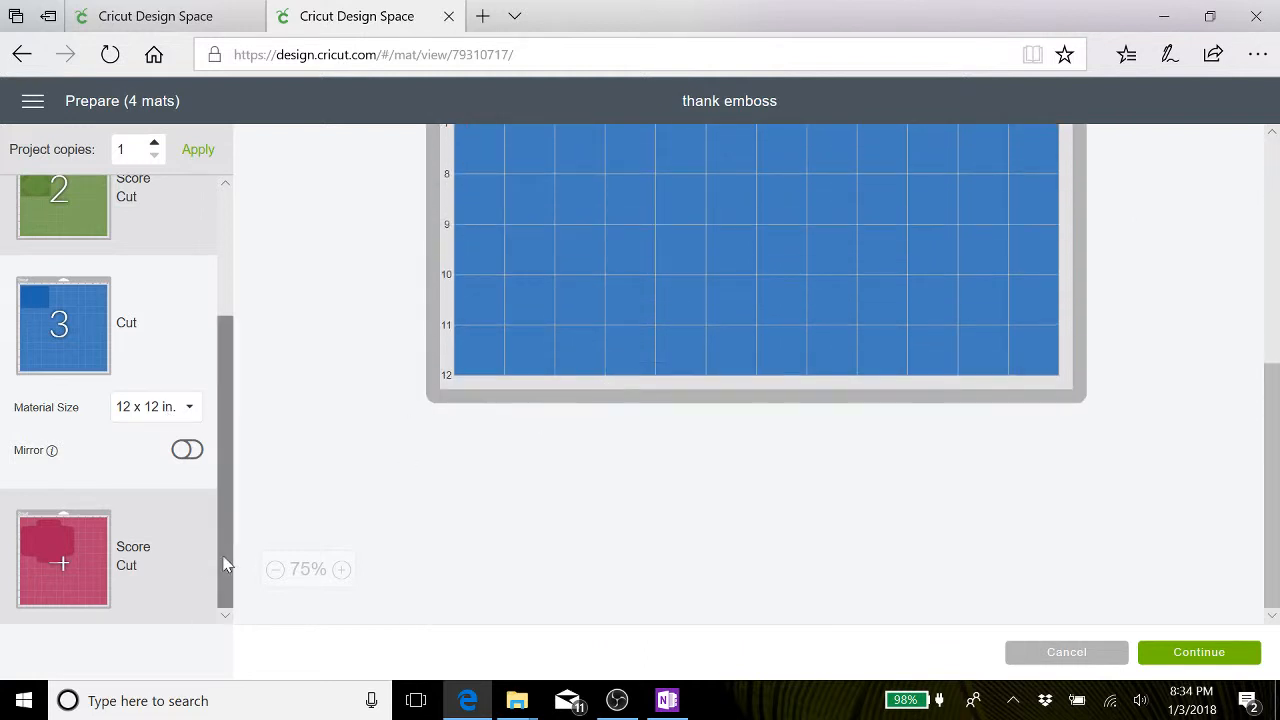
{"action": "left_click", "coordinate": [177, 560]}
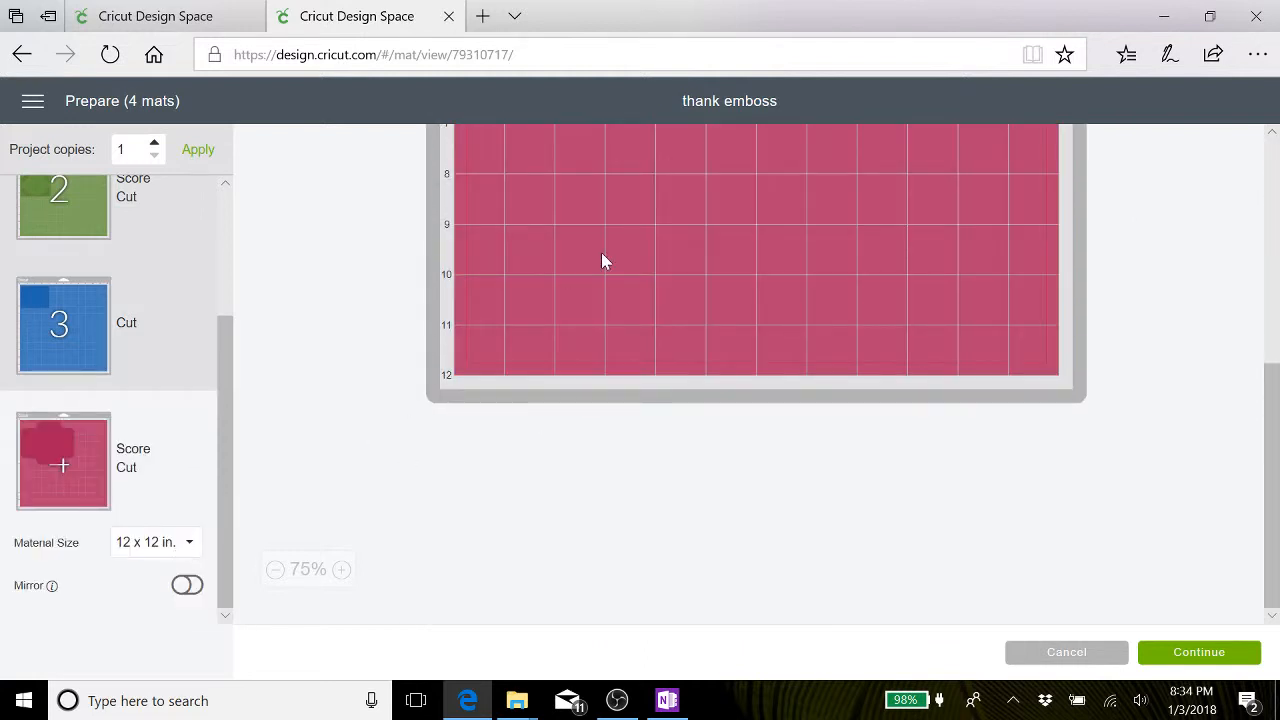
{"action": "scroll", "coordinate": [602, 258], "scroll_direction": "up", "scroll_amount": 5}
{"action": "scroll", "coordinate": [602, 261], "scroll_direction": "down", "scroll_amount": 3}
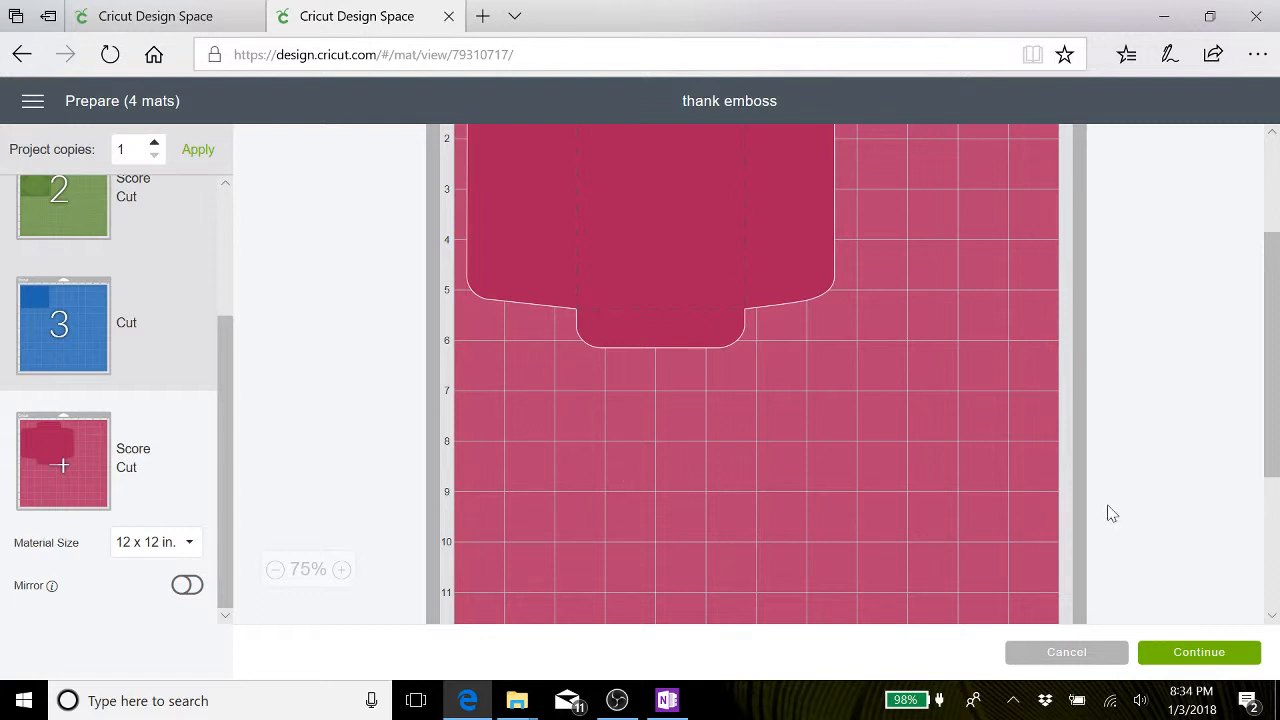
{"action": "left_click", "coordinate": [1015, 703]}
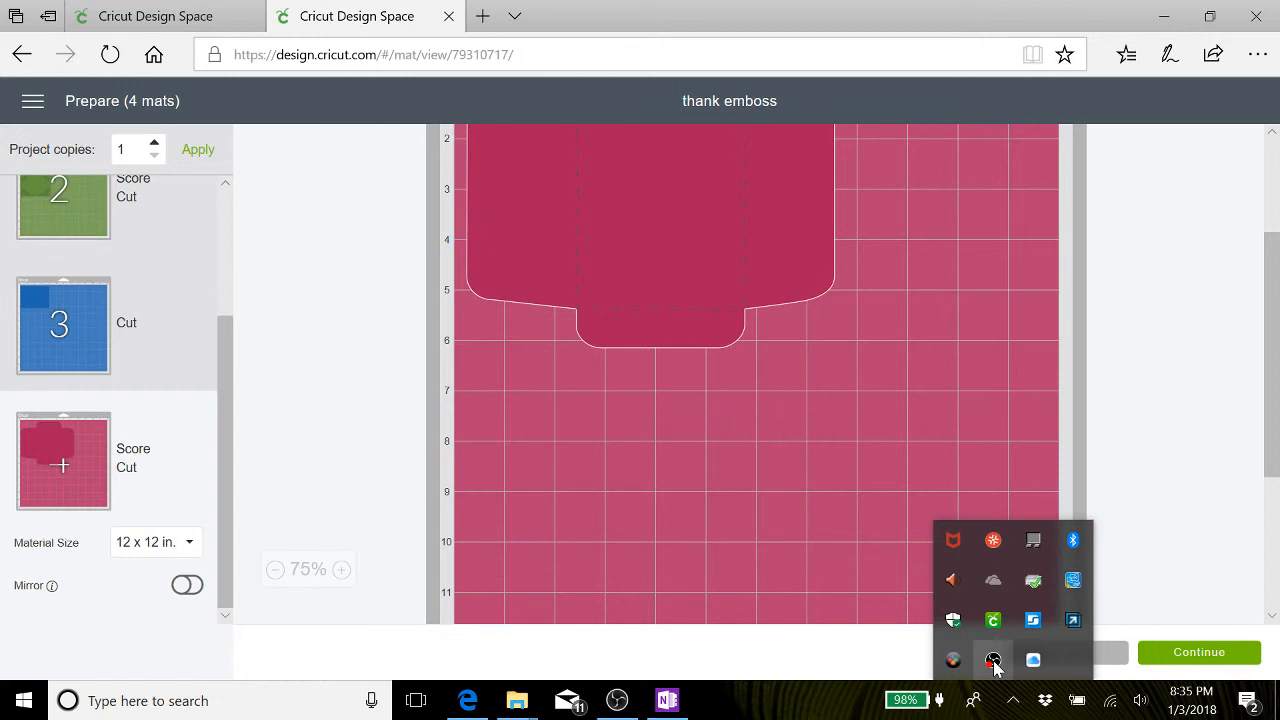
{"action": "right_click", "coordinate": [995, 665]}
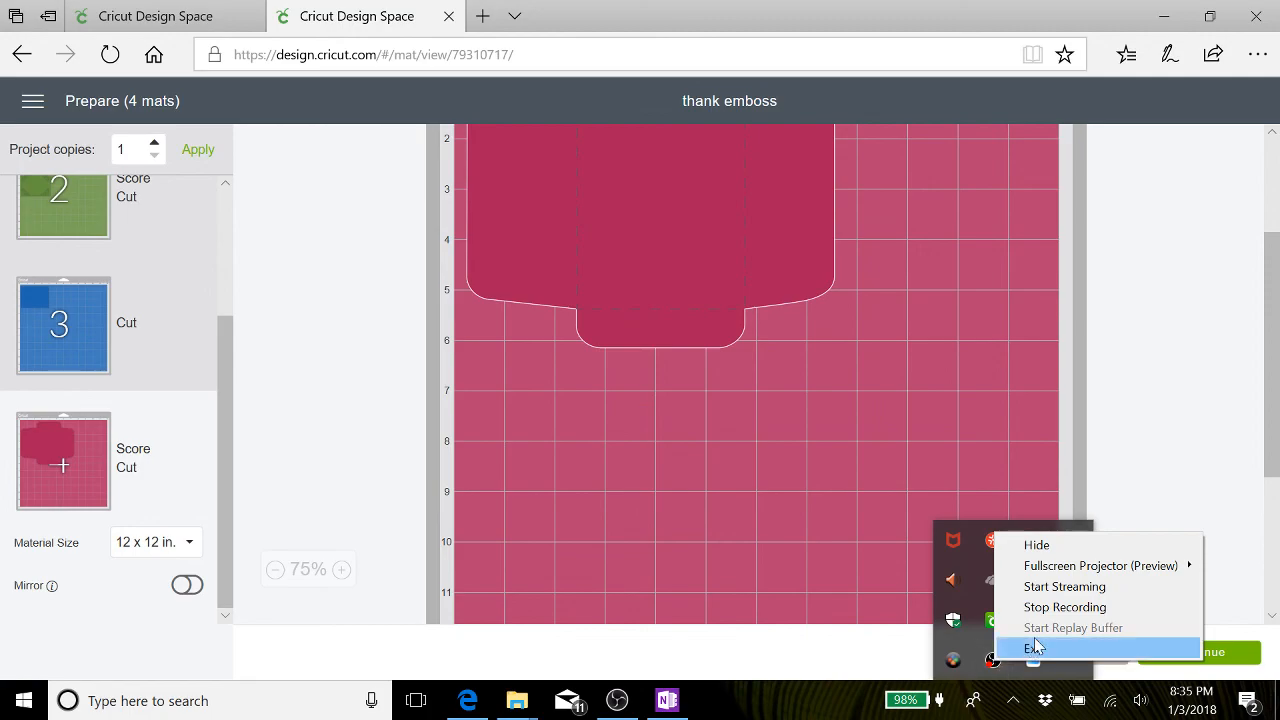